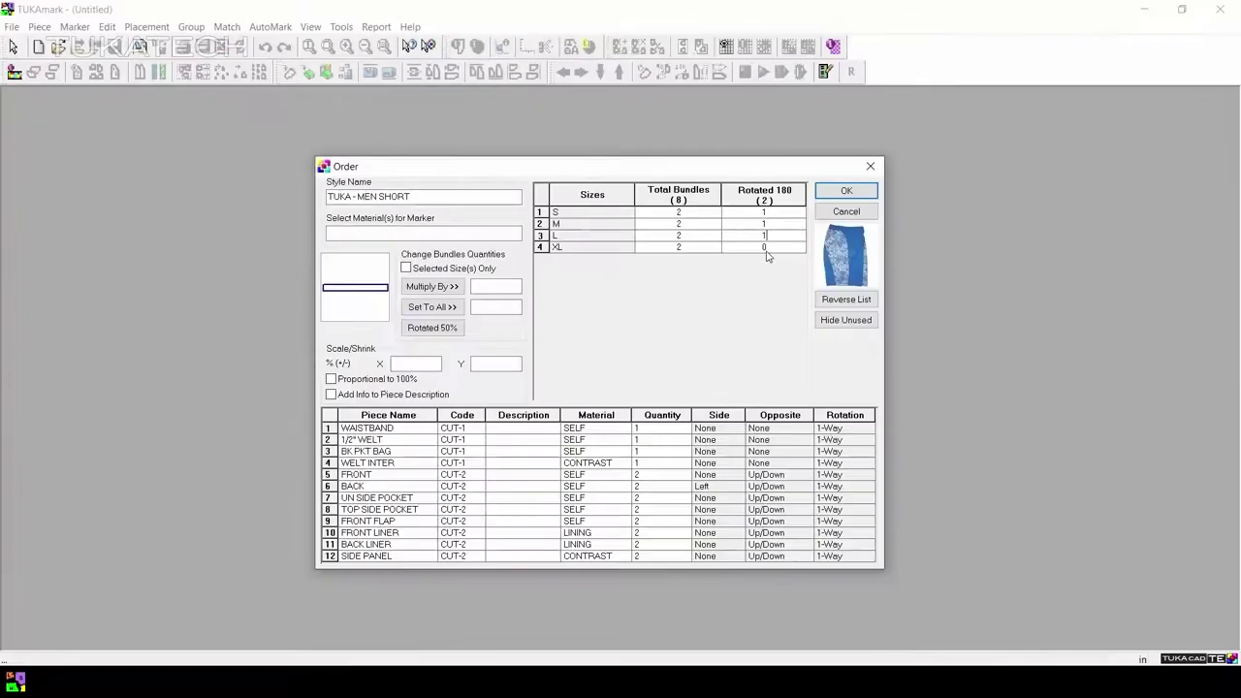
Confirm the MEN SHORT bundle order, place the FRONT M pieces, and pick Shorts.jpg as preview
{"action": "key", "text": "Return"}
{"action": "double_click", "coordinate": [207, 128]}
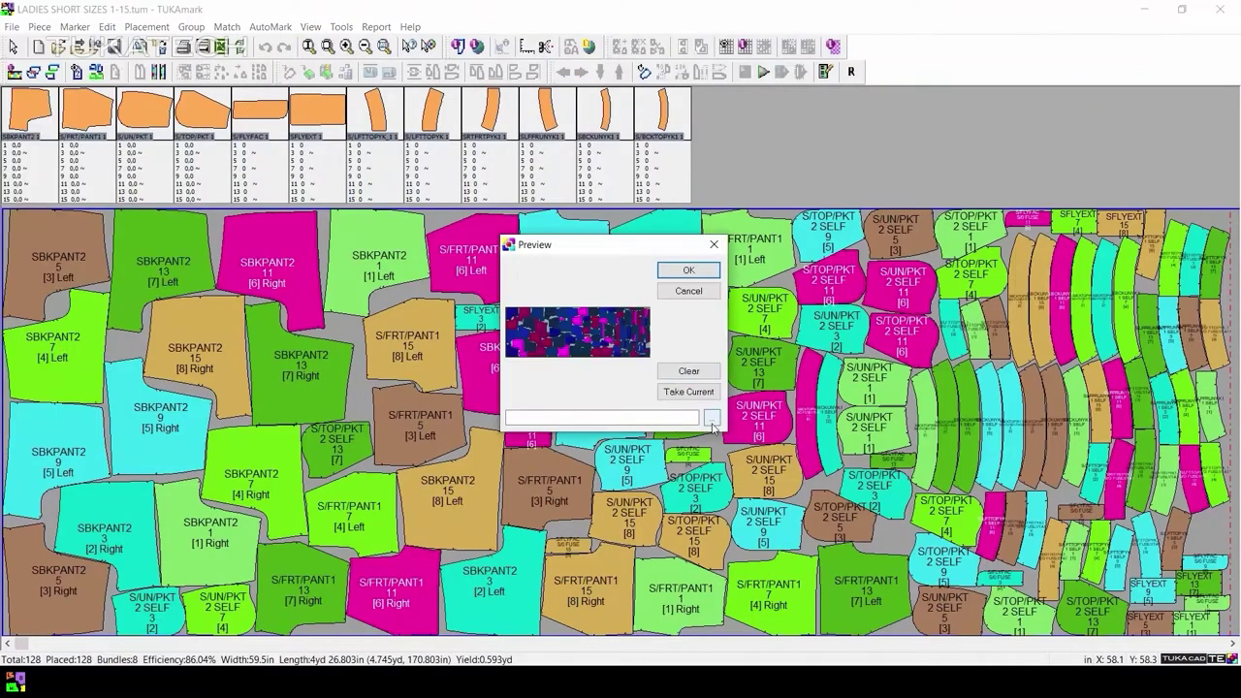
{"action": "left_click", "coordinate": [707, 392]}
{"action": "scroll", "coordinate": [425, 369], "scroll_direction": "down", "scroll_amount": 1}
{"action": "left_click", "coordinate": [425, 370]}
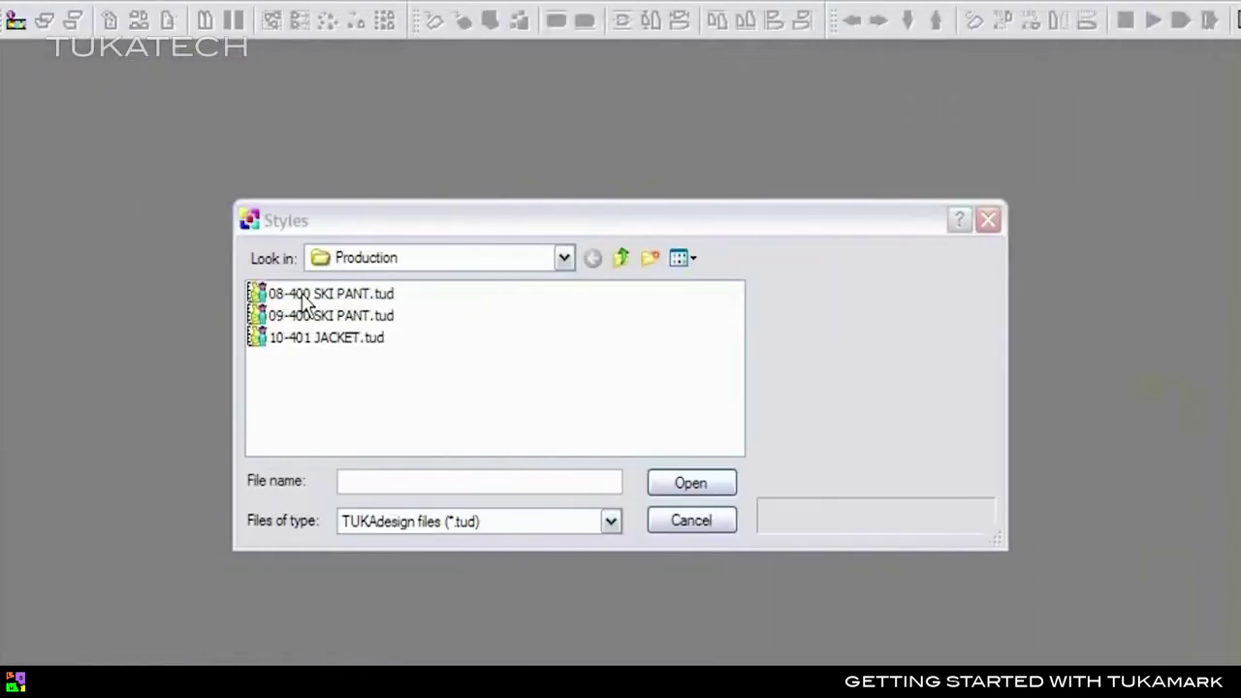
Open the 08-400 SKI PANT style, accept its bundle quantities, and place the FRONT piece
{"action": "left_click", "coordinate": [304, 290]}
{"action": "left_click", "coordinate": [691, 482]}
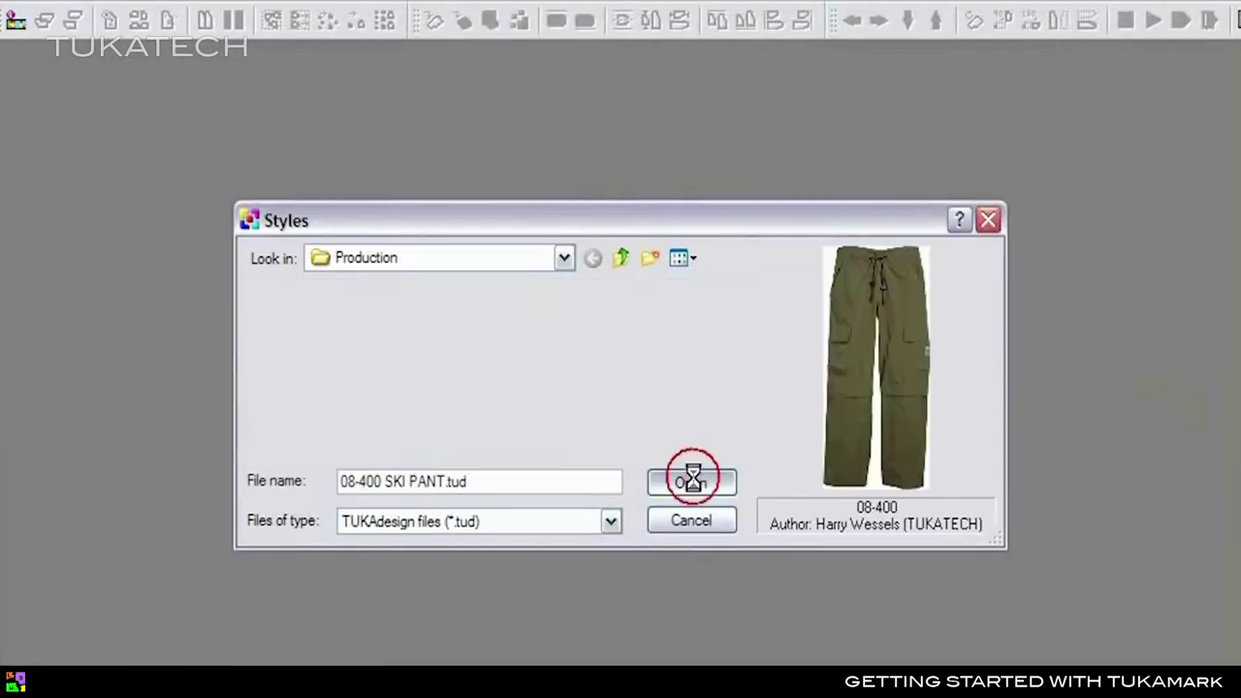
{"action": "key", "text": "Return"}
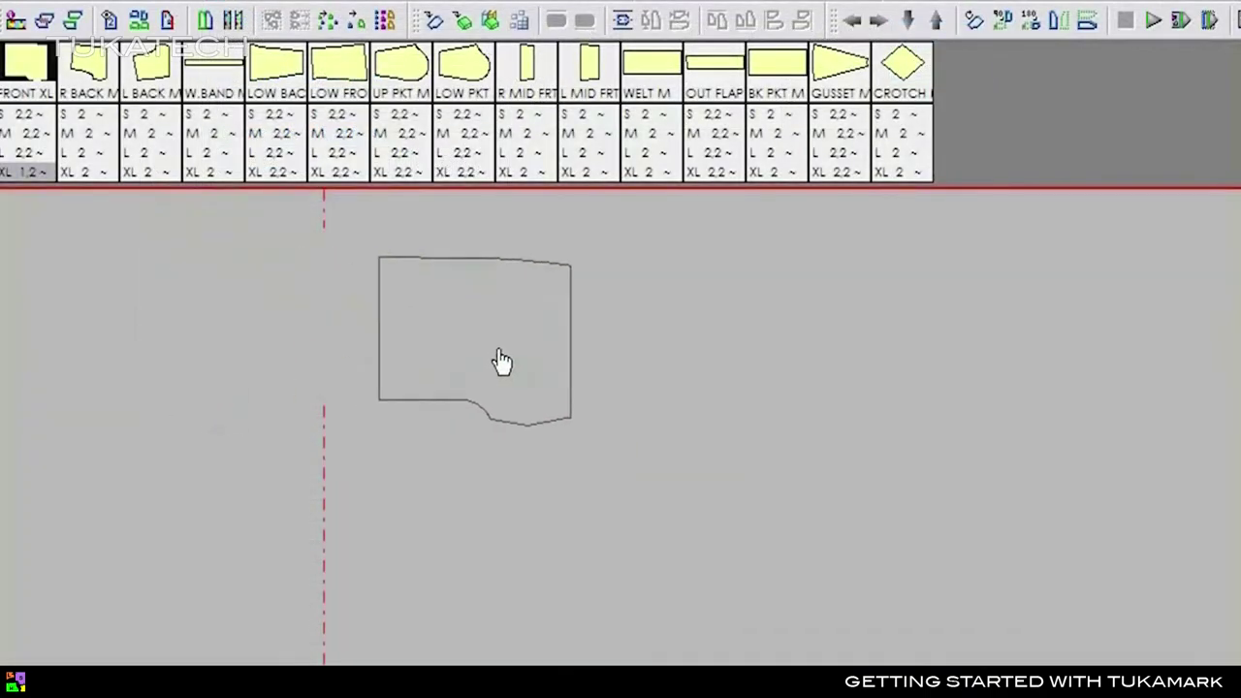
{"action": "left_click", "coordinate": [501, 366]}
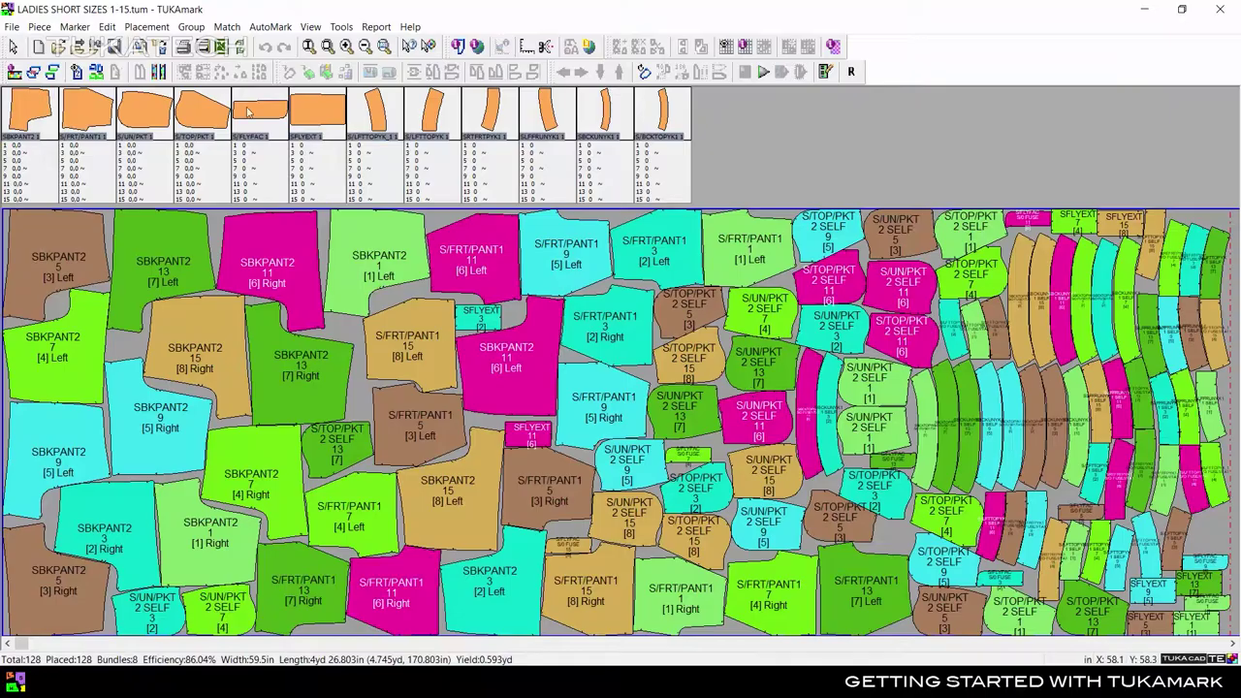
Start attaching Shorts.jpg as the marker's preview picture
{"action": "left_click", "coordinate": [11, 26]}
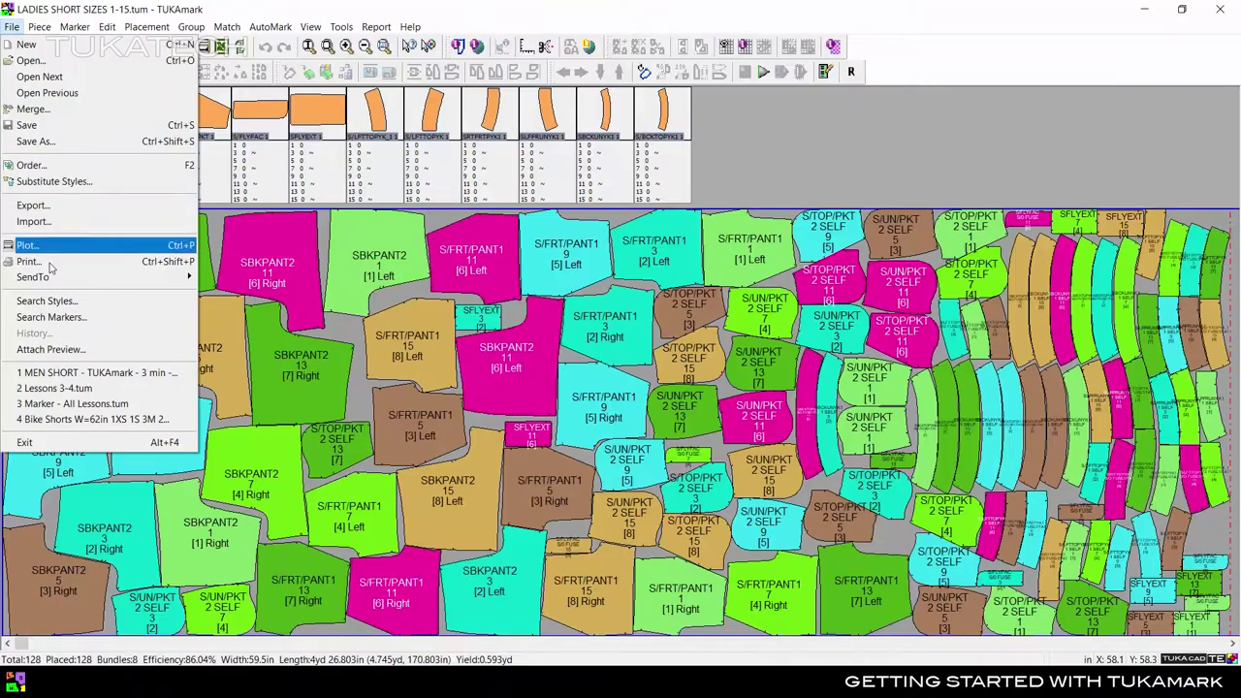
{"action": "left_click", "coordinate": [39, 245]}
{"action": "left_click", "coordinate": [683, 390]}
{"action": "left_click", "coordinate": [427, 367]}
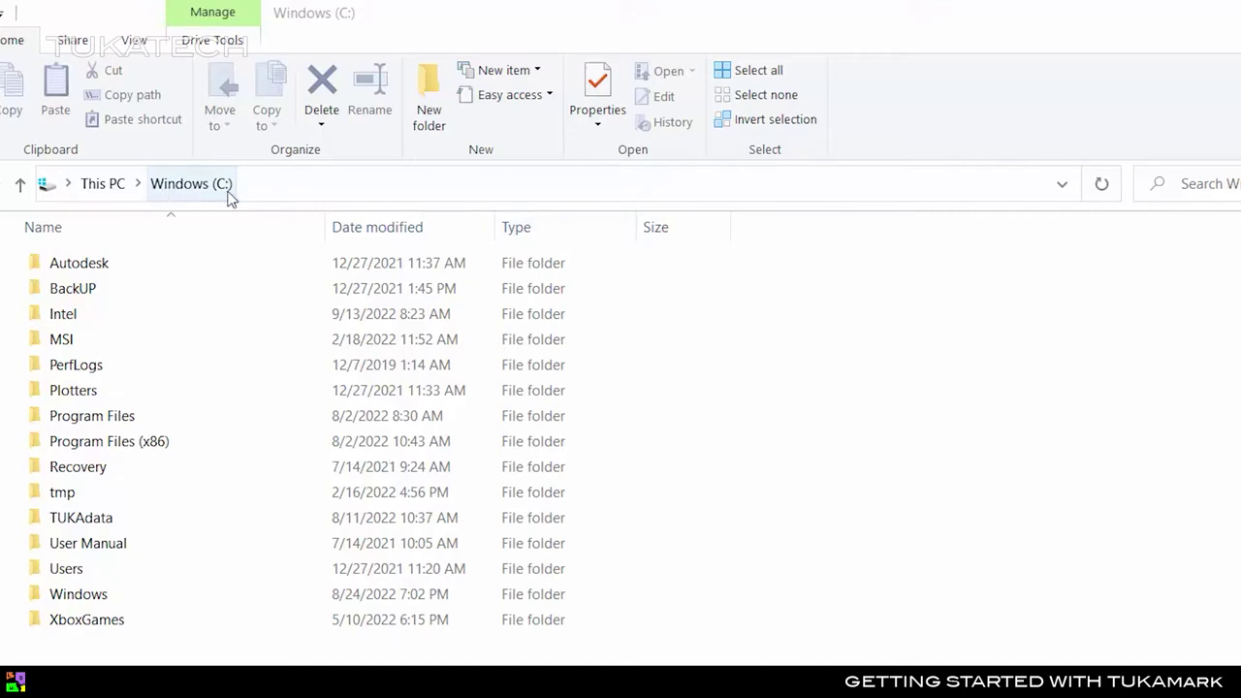
Navigate into TUKAdata > Examples > Markers in File Explorer
{"action": "left_click", "coordinate": [150, 509]}
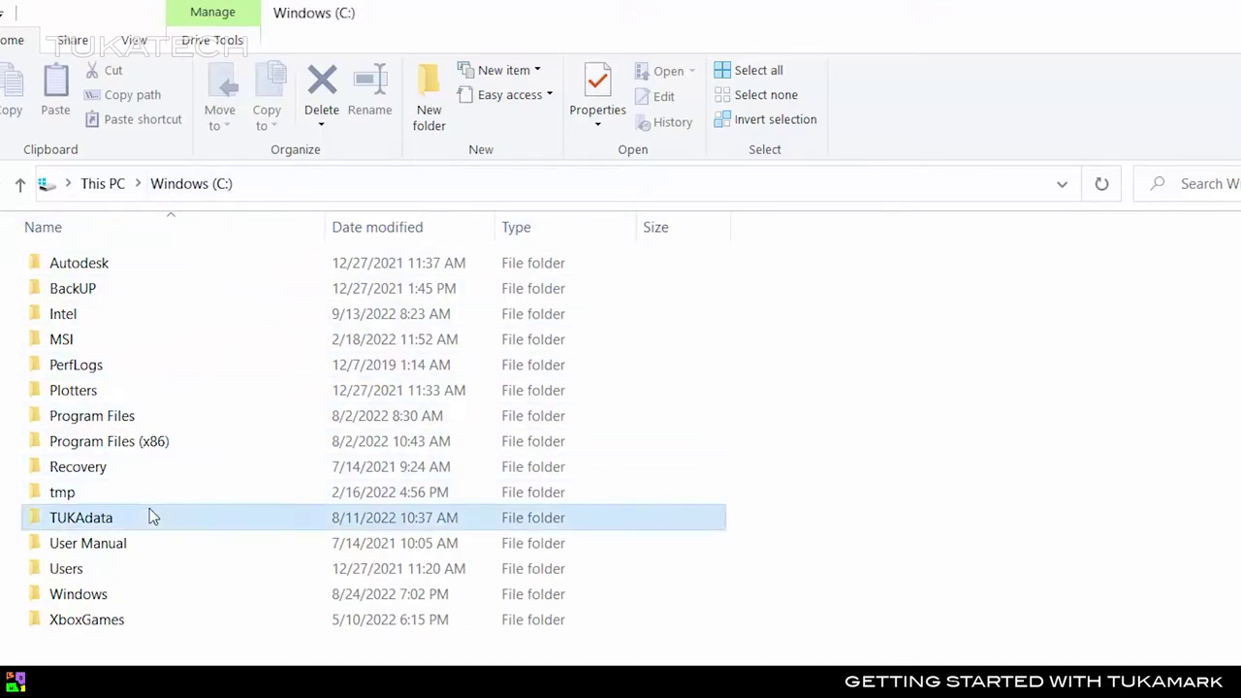
{"action": "double_click", "coordinate": [150, 507]}
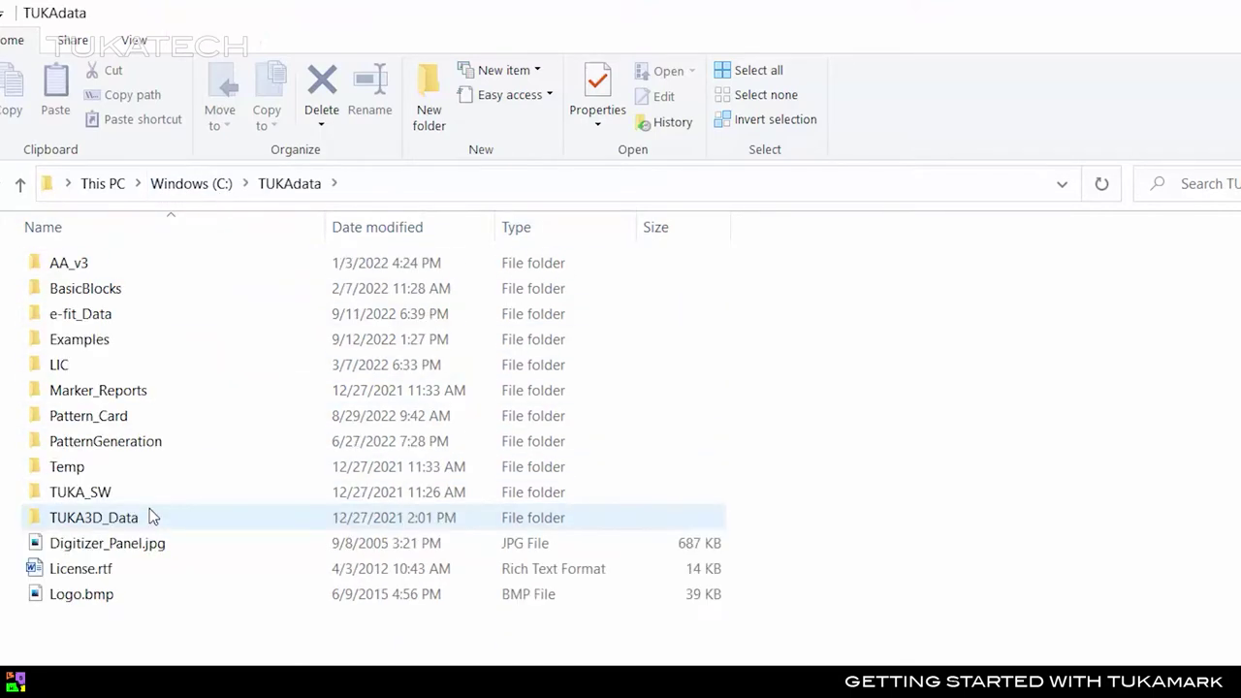
{"action": "double_click", "coordinate": [158, 343]}
{"action": "left_click", "coordinate": [160, 323]}
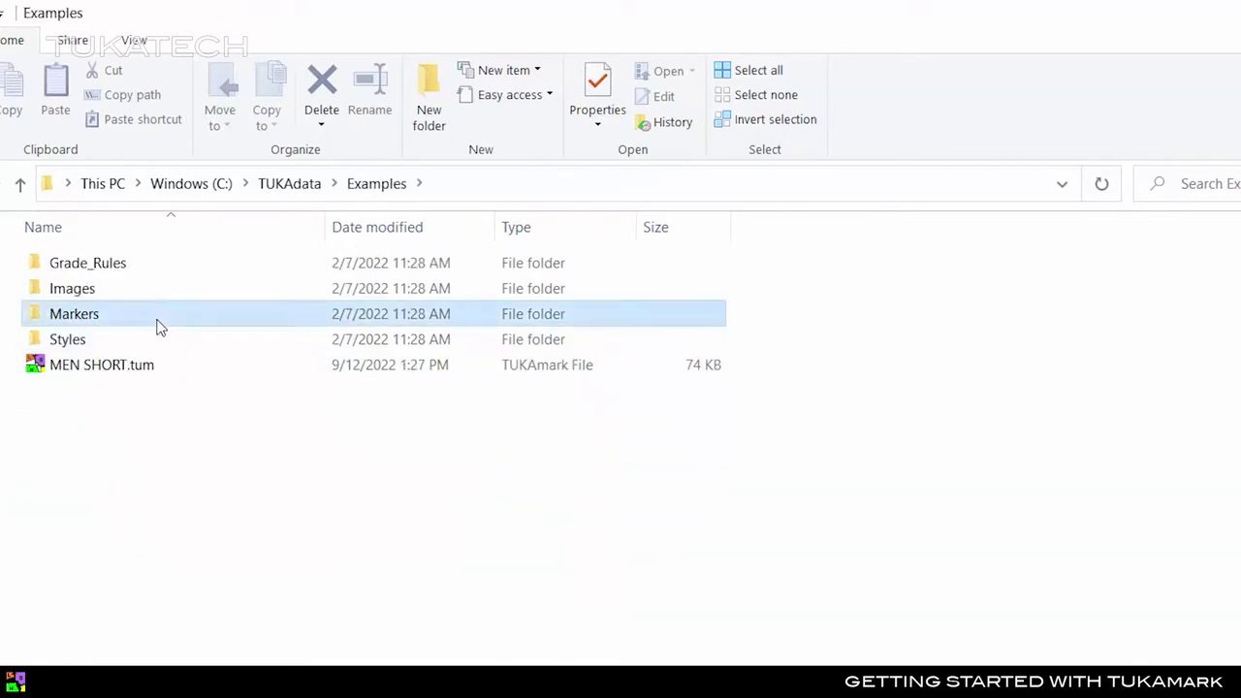
{"action": "double_click", "coordinate": [160, 325]}
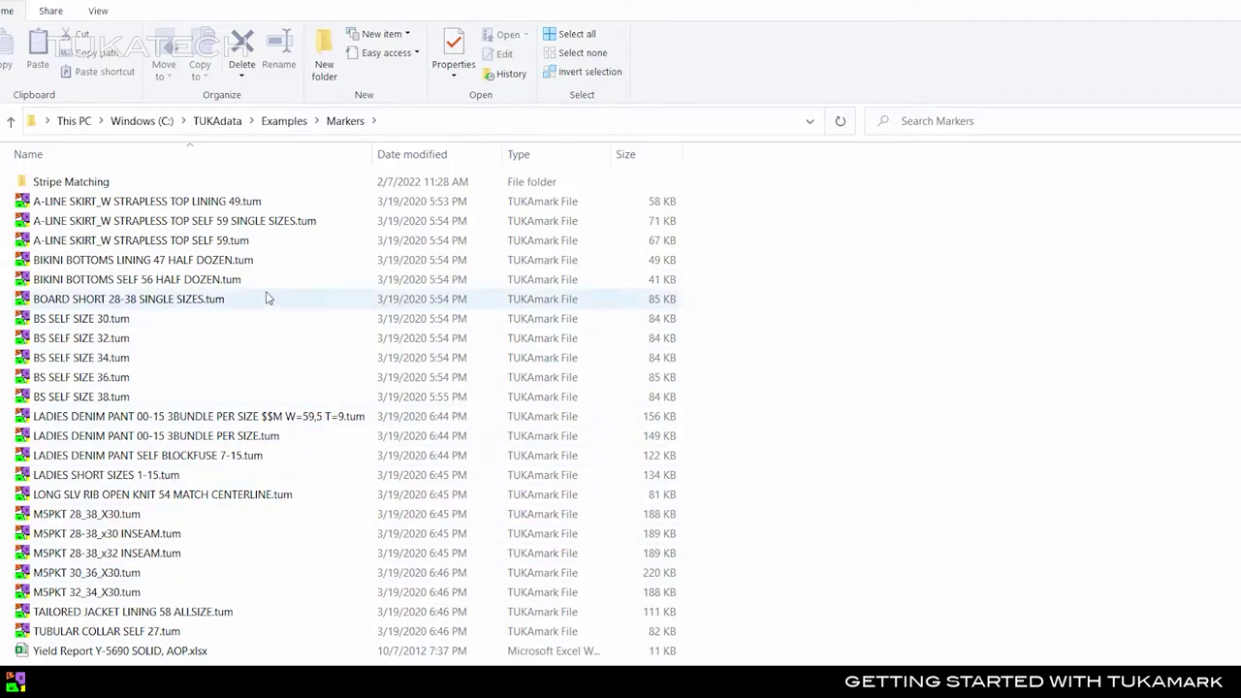
Select the three A-LINE SKIRT files, then the five M5PKT files, then only A-LINE SKIRT LINING 49
{"action": "left_click", "coordinate": [242, 204]}
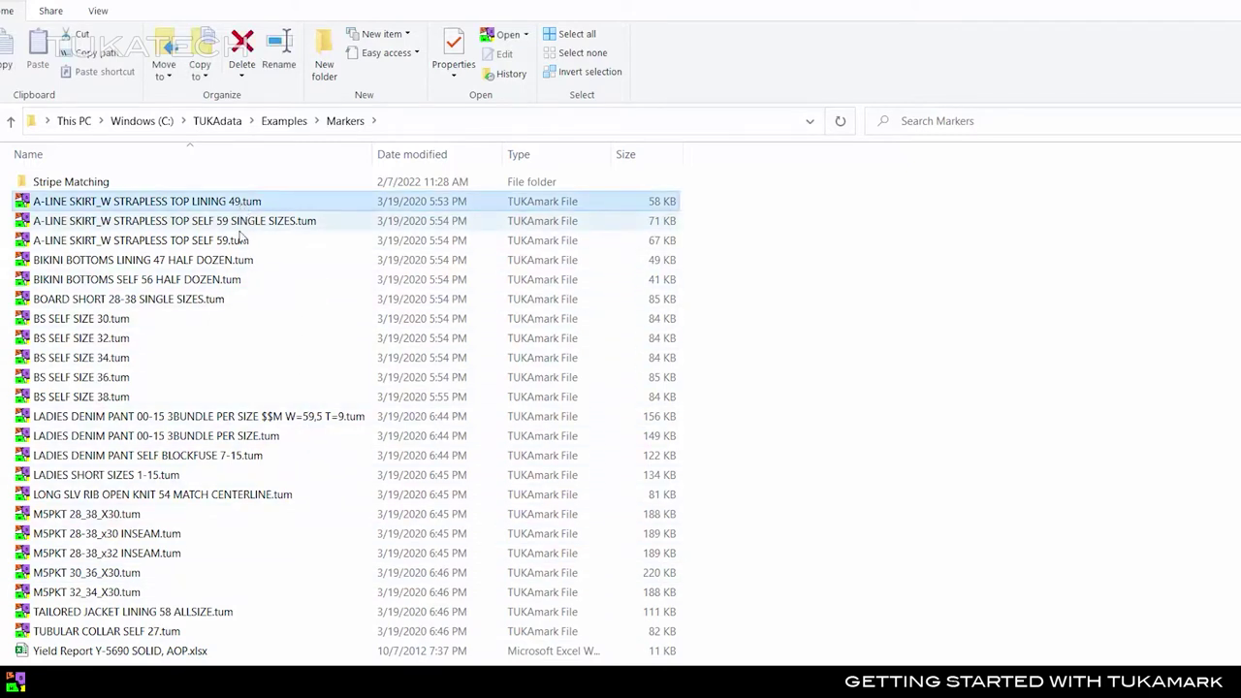
{"action": "left_click", "coordinate": [242, 240], "text": "shift"}
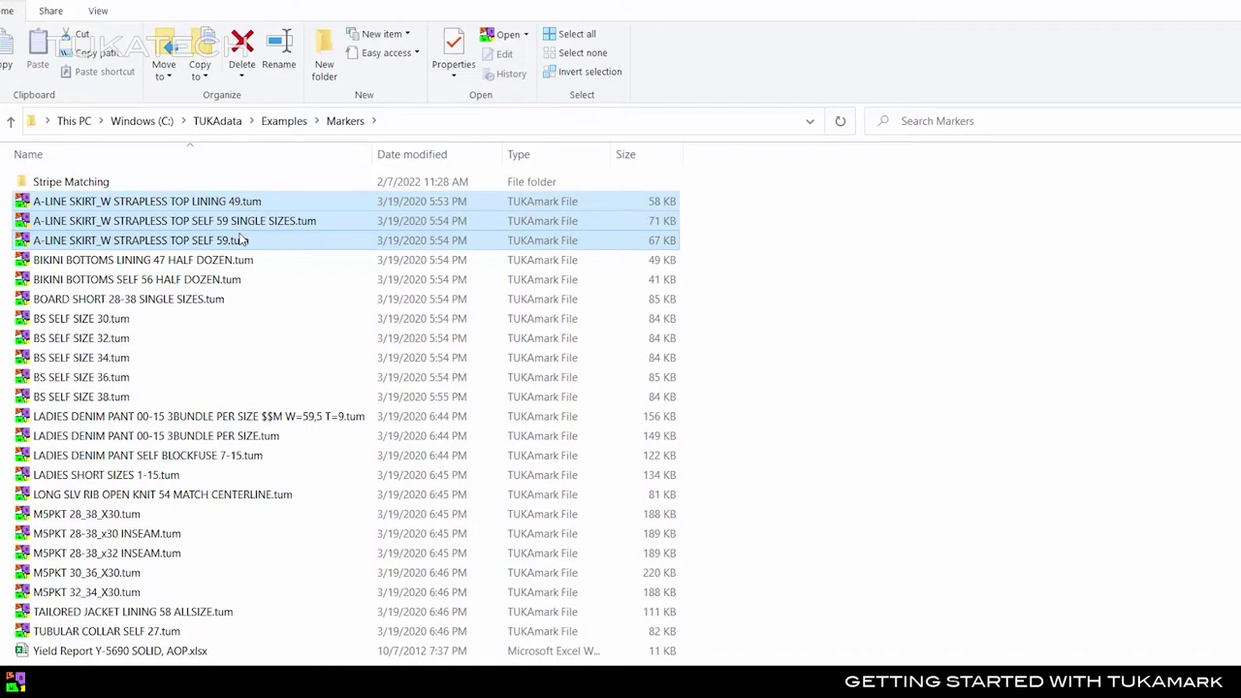
{"action": "left_click", "coordinate": [191, 516]}
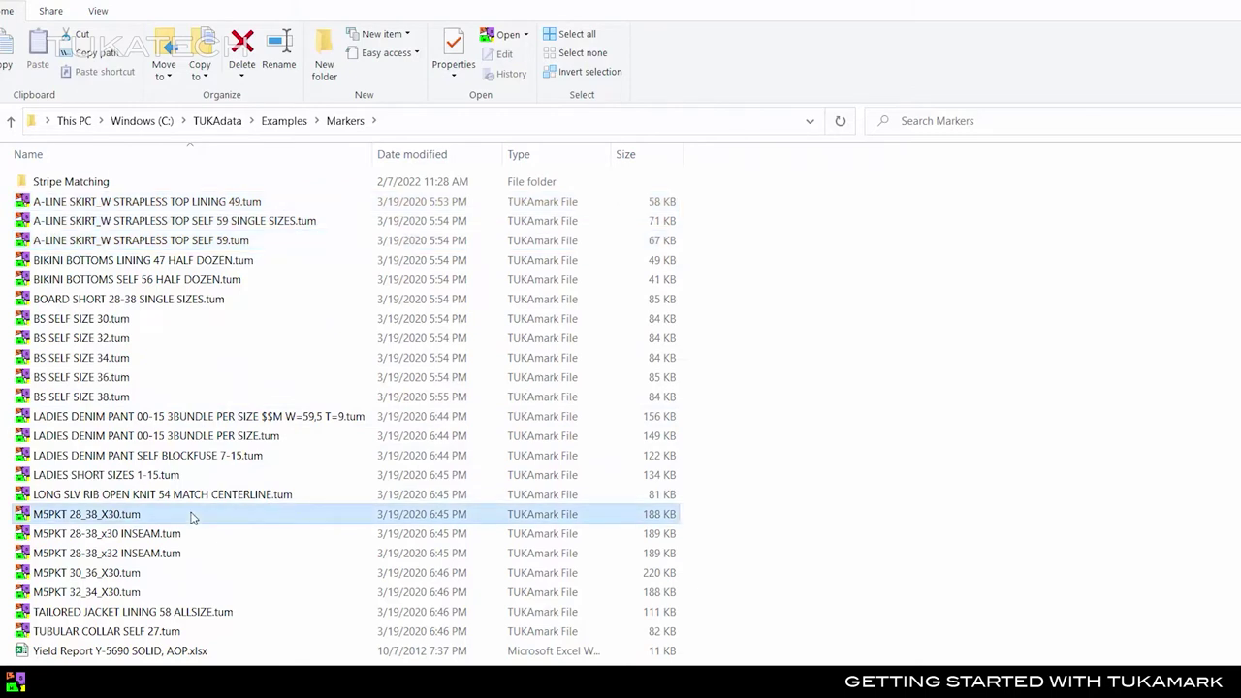
{"action": "left_click", "coordinate": [187, 593], "text": "shift"}
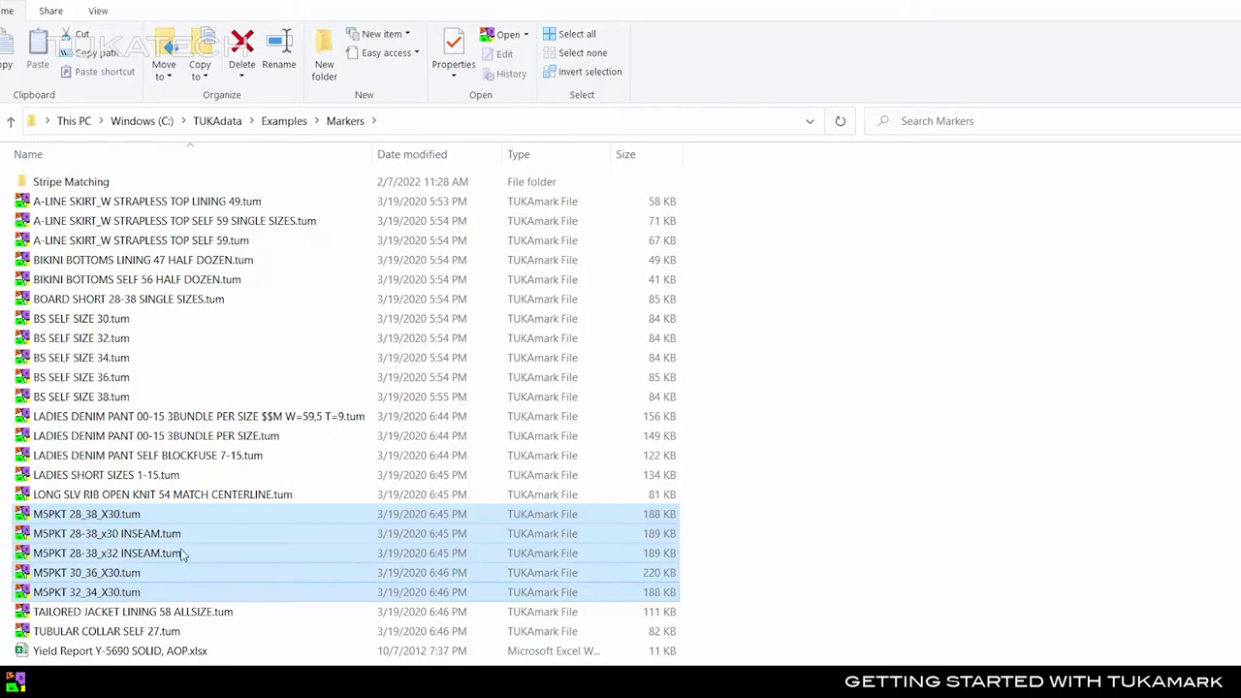
{"action": "left_click", "coordinate": [142, 202]}
{"action": "mouse_move", "coordinate": [142, 204]}
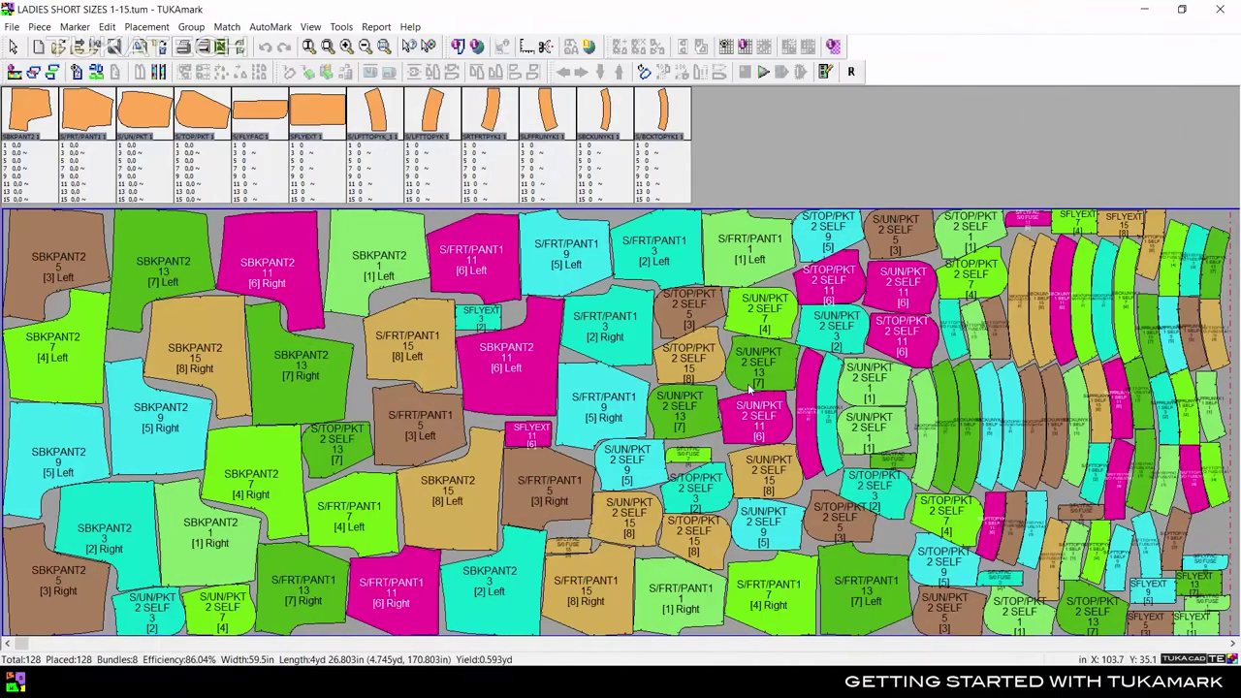
Load Shorts.jpg in the Attach Preview dialog and confirm it as the LADIES SHORT SIZES 1-15 preview
{"action": "left_click", "coordinate": [11, 26]}
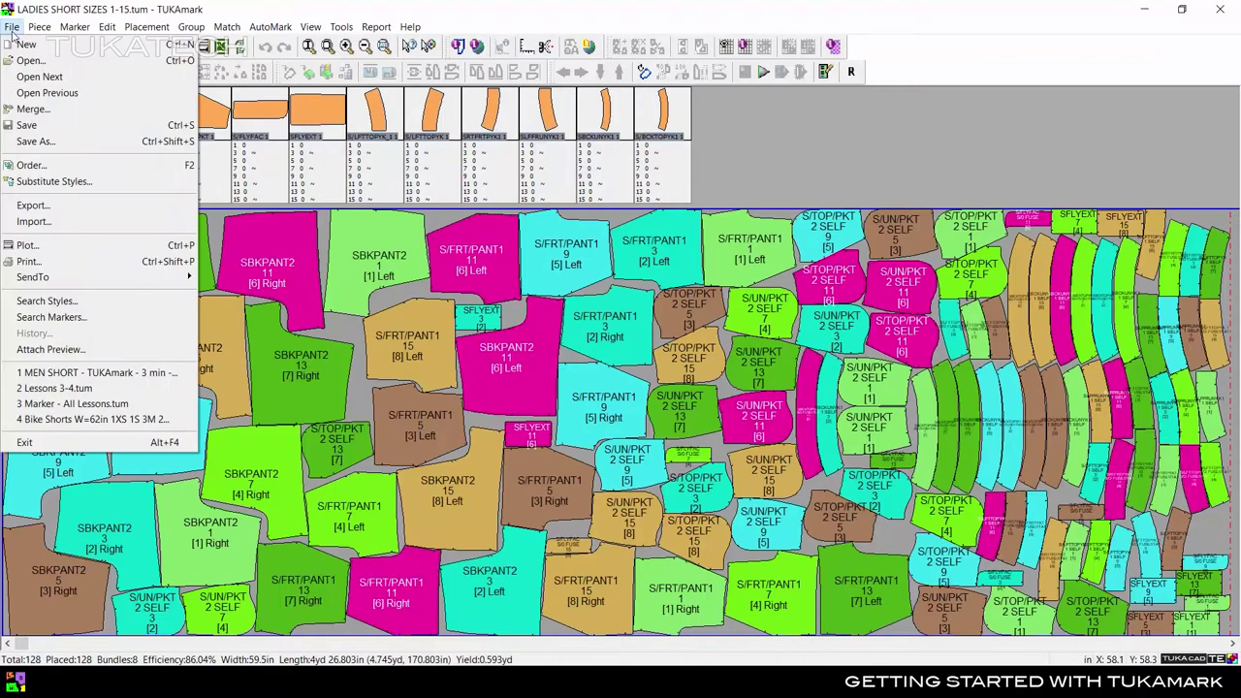
{"action": "left_click", "coordinate": [56, 348]}
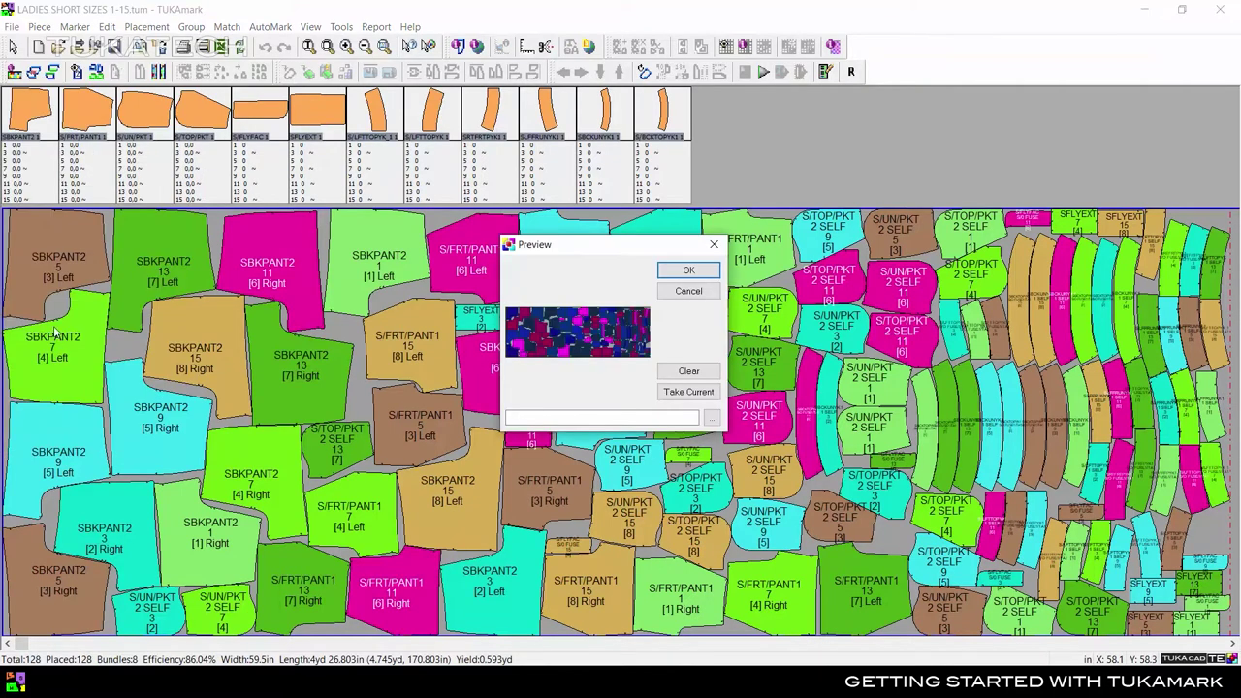
{"action": "left_click", "coordinate": [713, 419]}
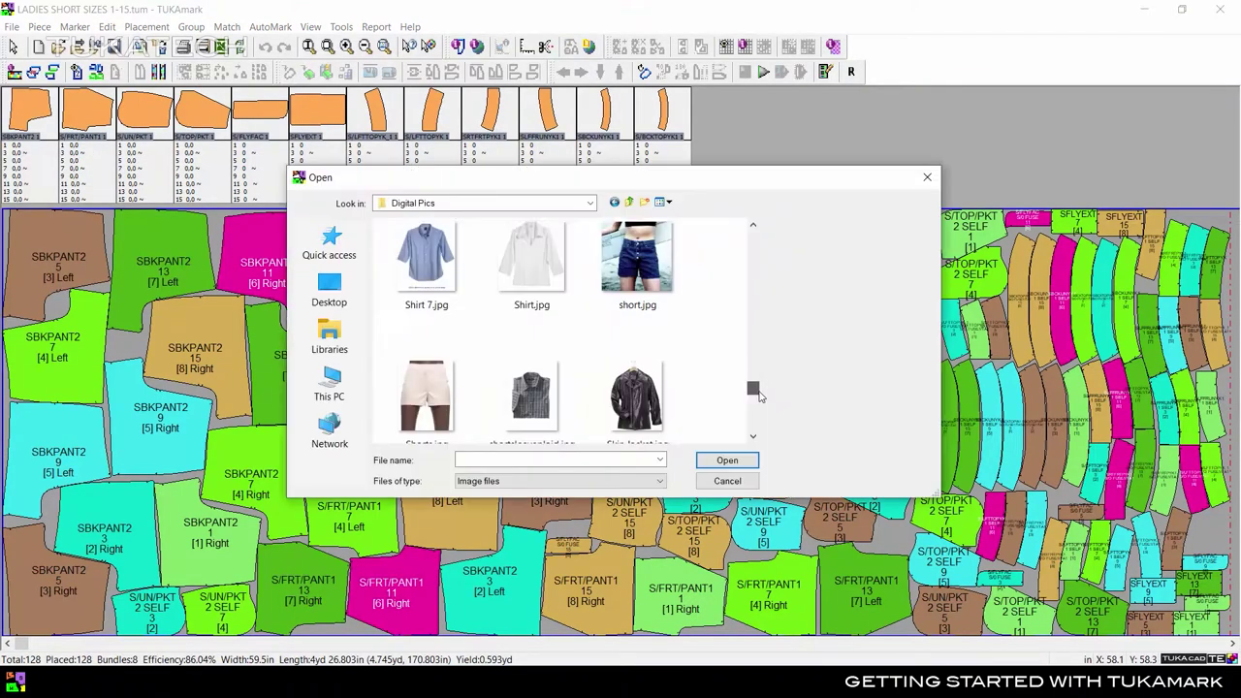
{"action": "scroll", "coordinate": [427, 369], "scroll_direction": "down", "scroll_amount": 1}
{"action": "left_click", "coordinate": [423, 368]}
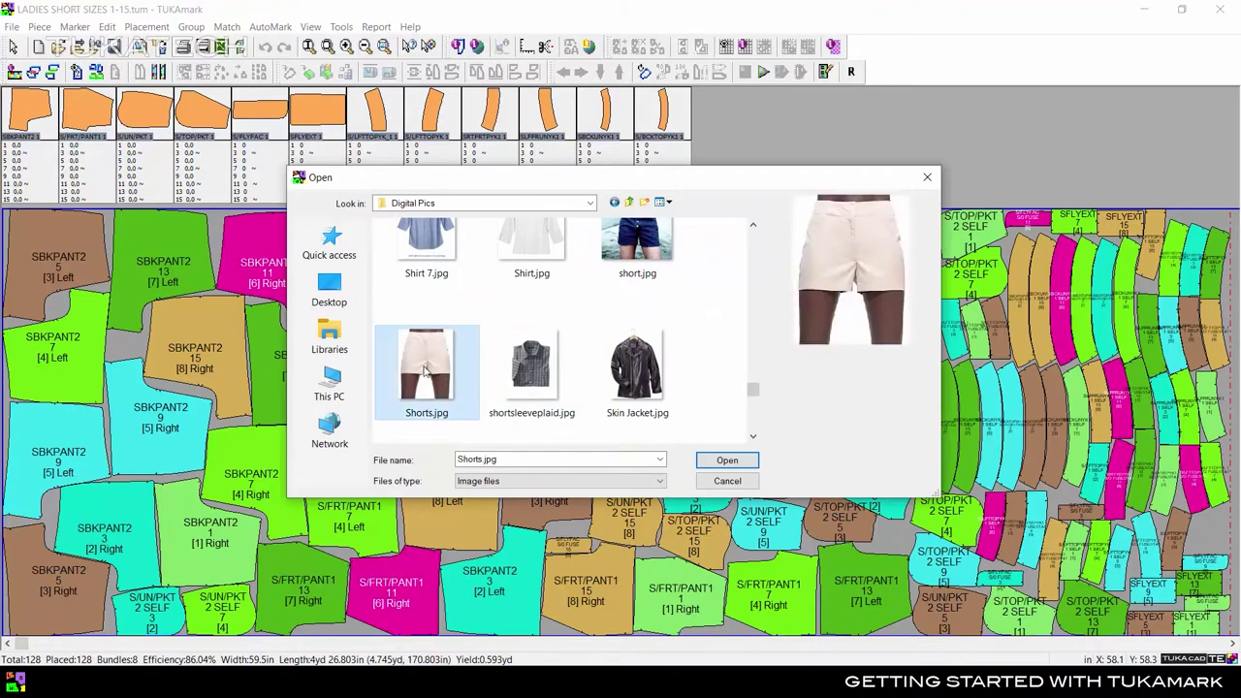
{"action": "left_click", "coordinate": [726, 460]}
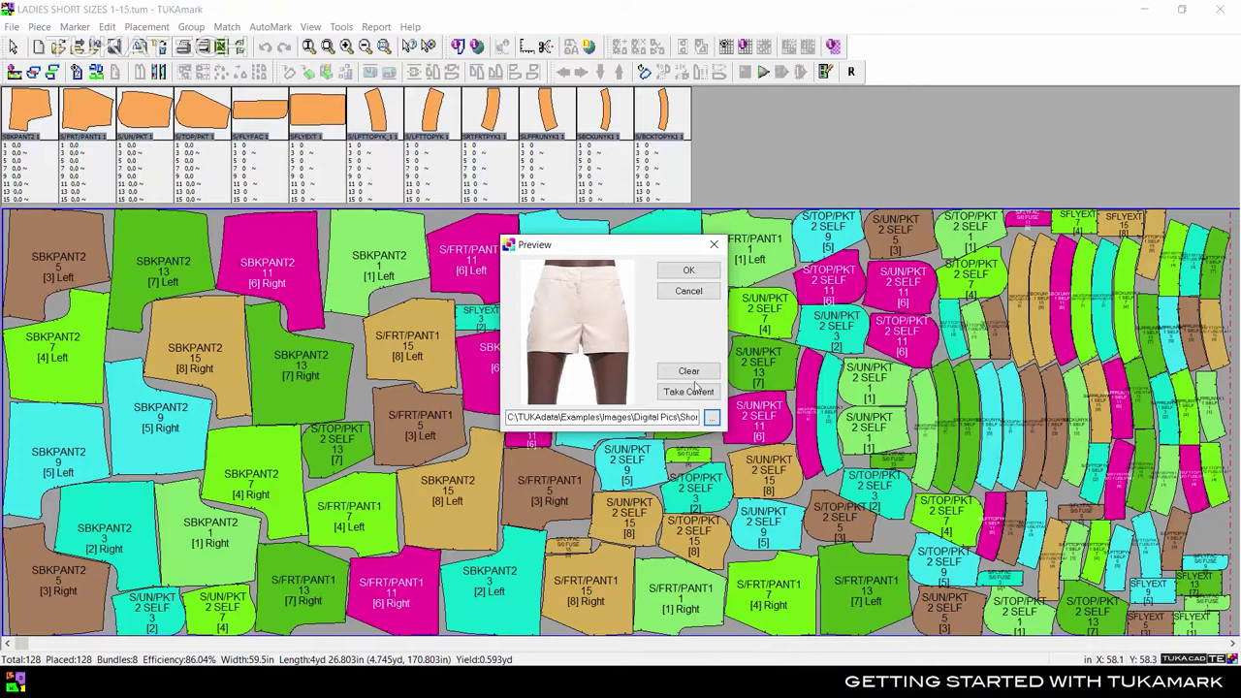
{"action": "left_click", "coordinate": [685, 272]}
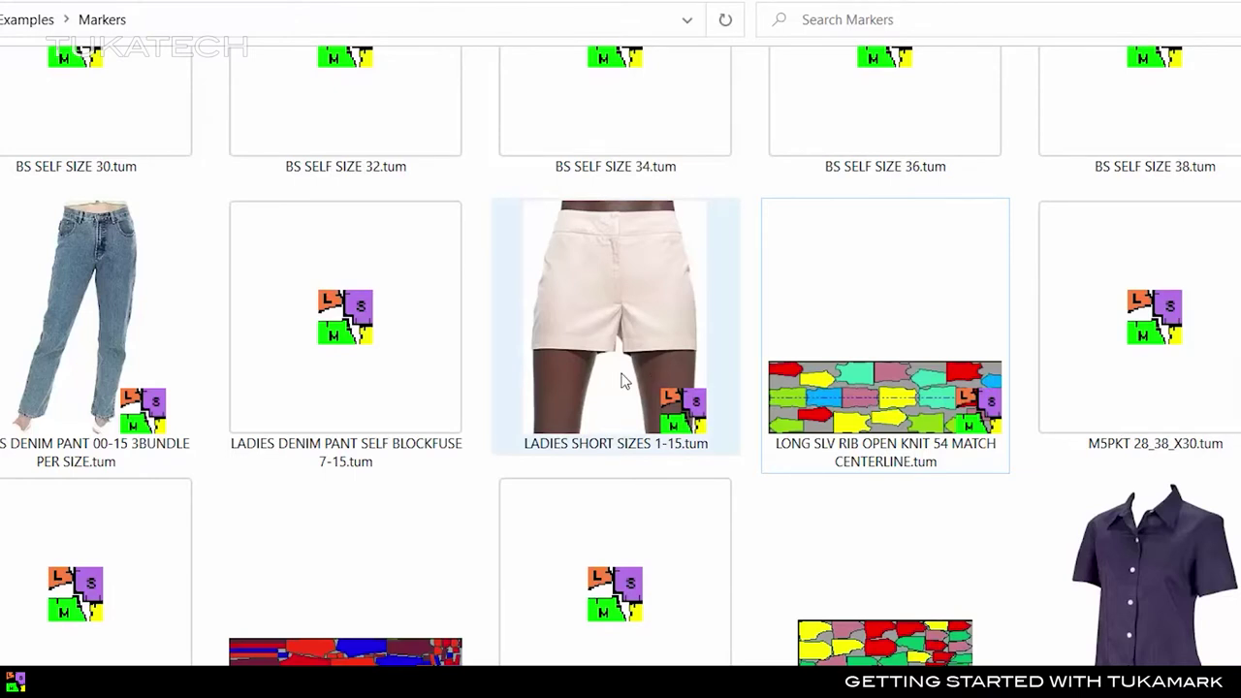
Check the LADIES SHORT SIZES 1-15 tile details, then select BIKINI BOTTOMS LINING 47 HALF DOZEN.tum
{"action": "mouse_move", "coordinate": [623, 381]}
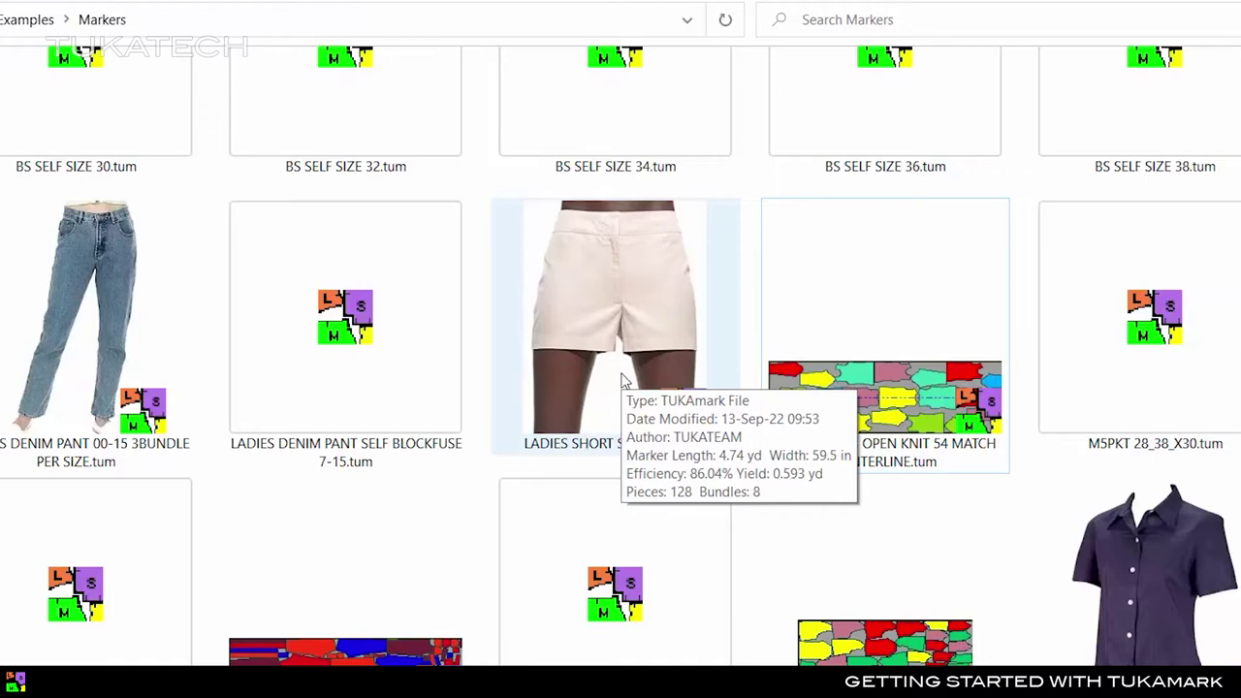
{"action": "left_click", "coordinate": [630, 407]}
{"action": "scroll", "coordinate": [634, 413], "scroll_direction": "up", "scroll_amount": 3}
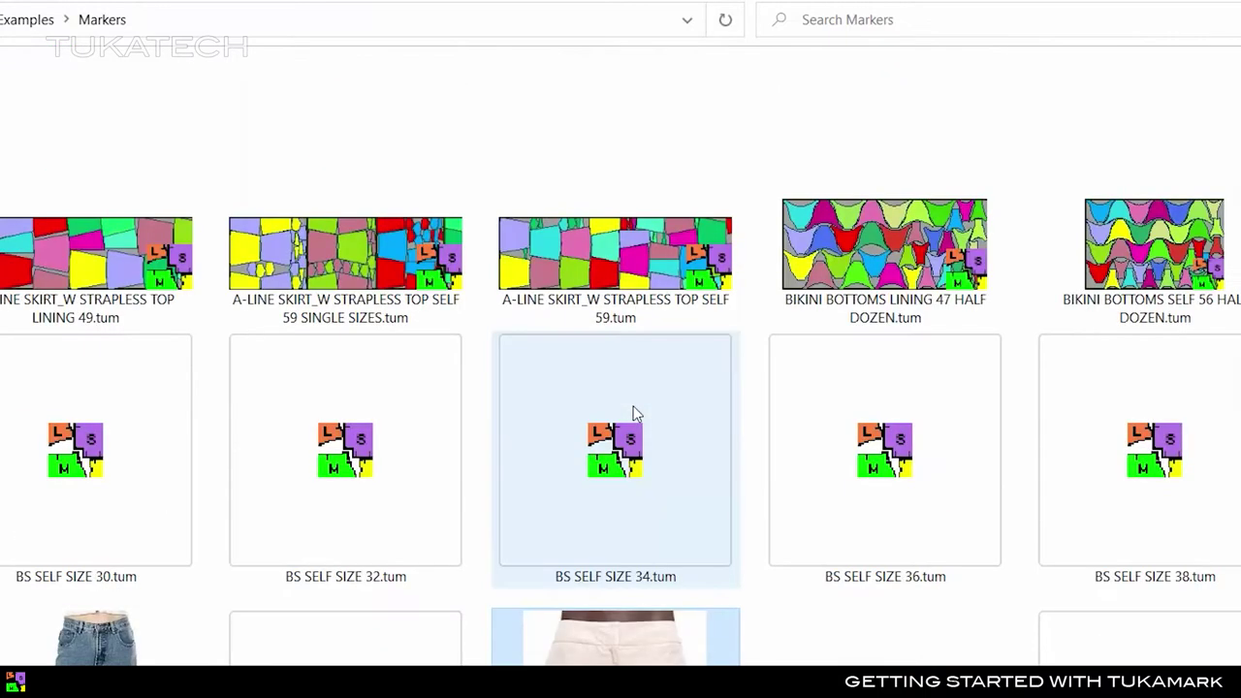
{"action": "mouse_move", "coordinate": [635, 413]}
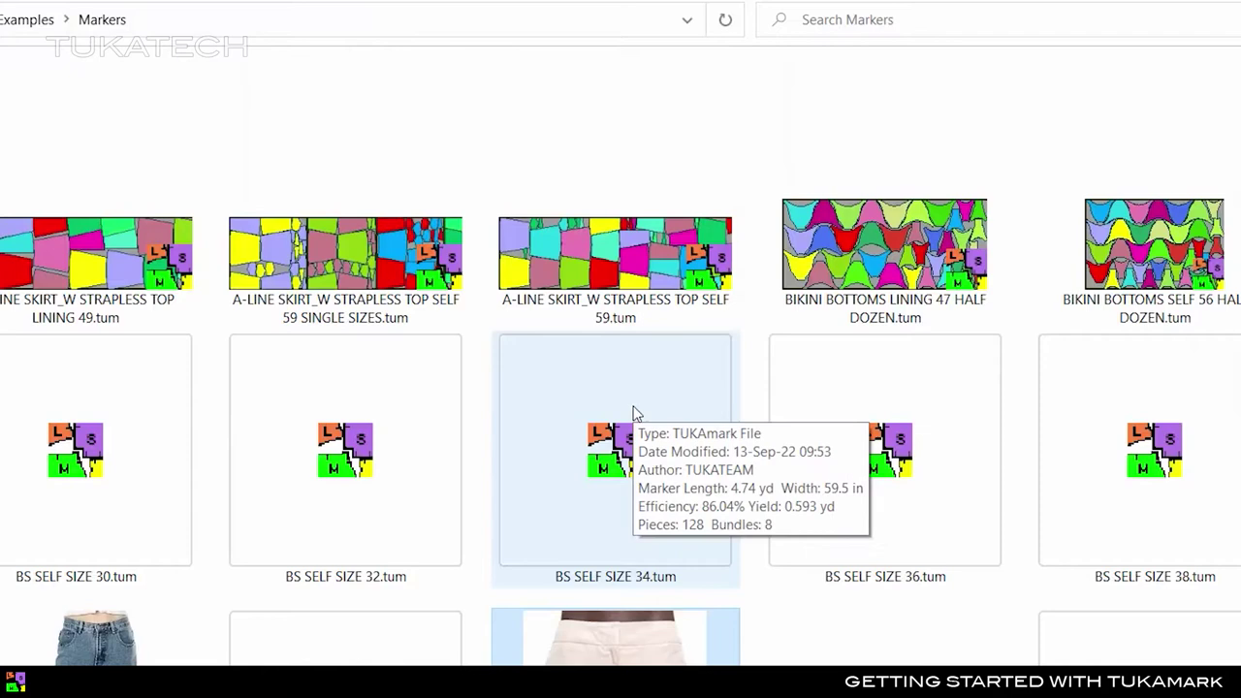
{"action": "left_click", "coordinate": [853, 276]}
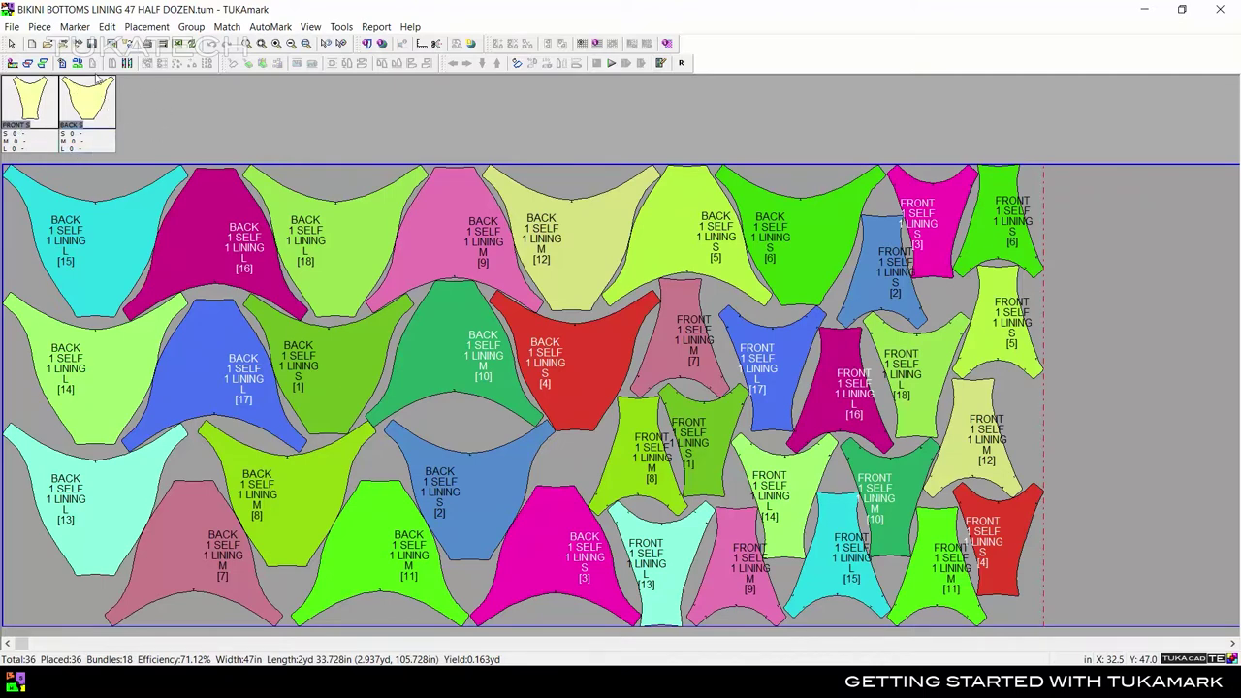
Turn on Large Buttons in the toolbar customization settings
{"action": "left_click", "coordinate": [308, 27]}
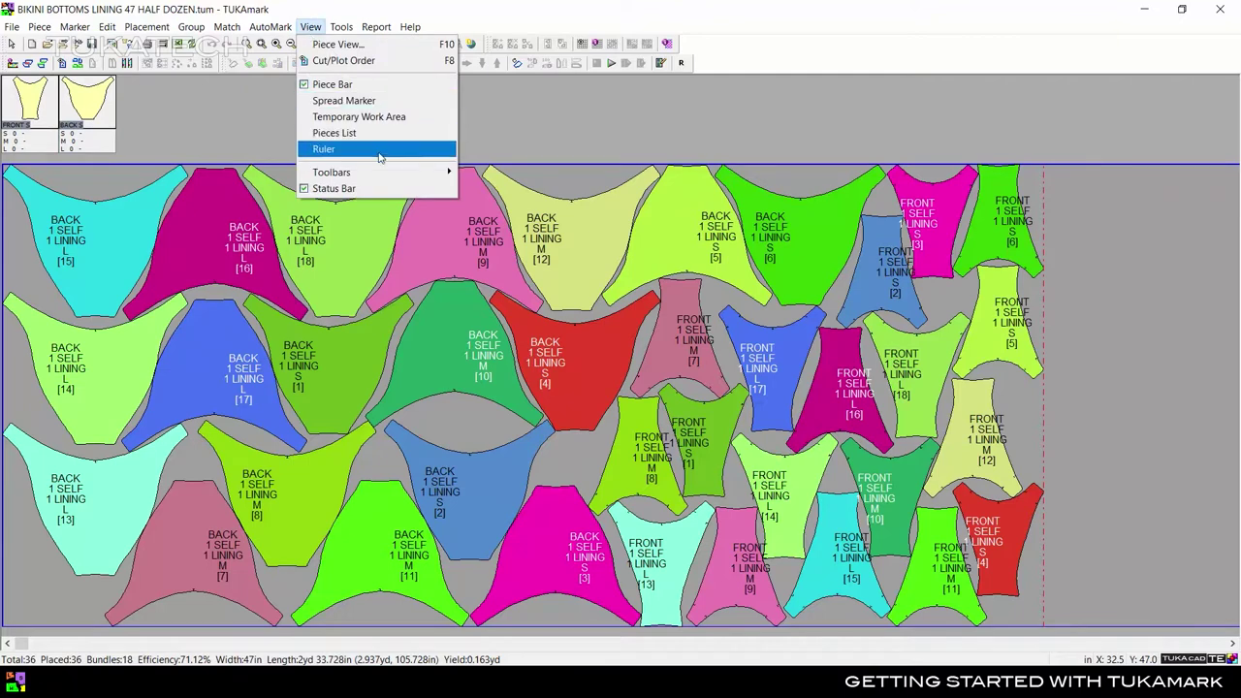
{"action": "mouse_move", "coordinate": [388, 173]}
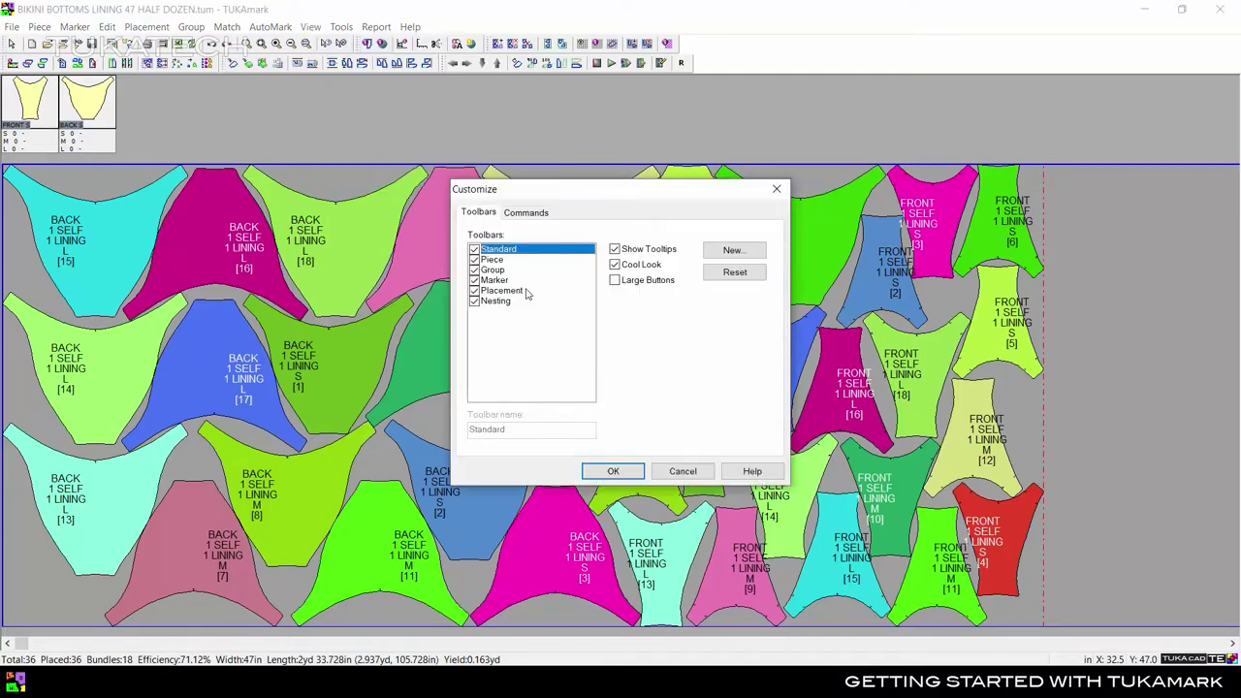
{"action": "left_click", "coordinate": [614, 280]}
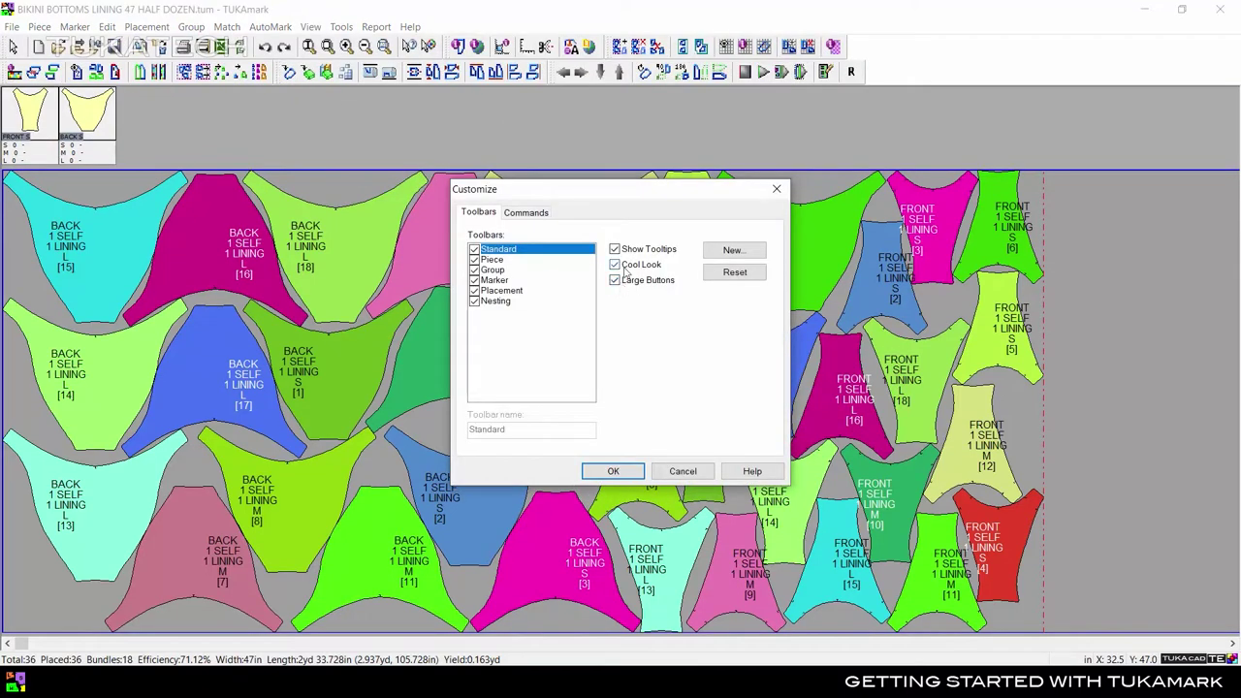
{"action": "left_click", "coordinate": [632, 471]}
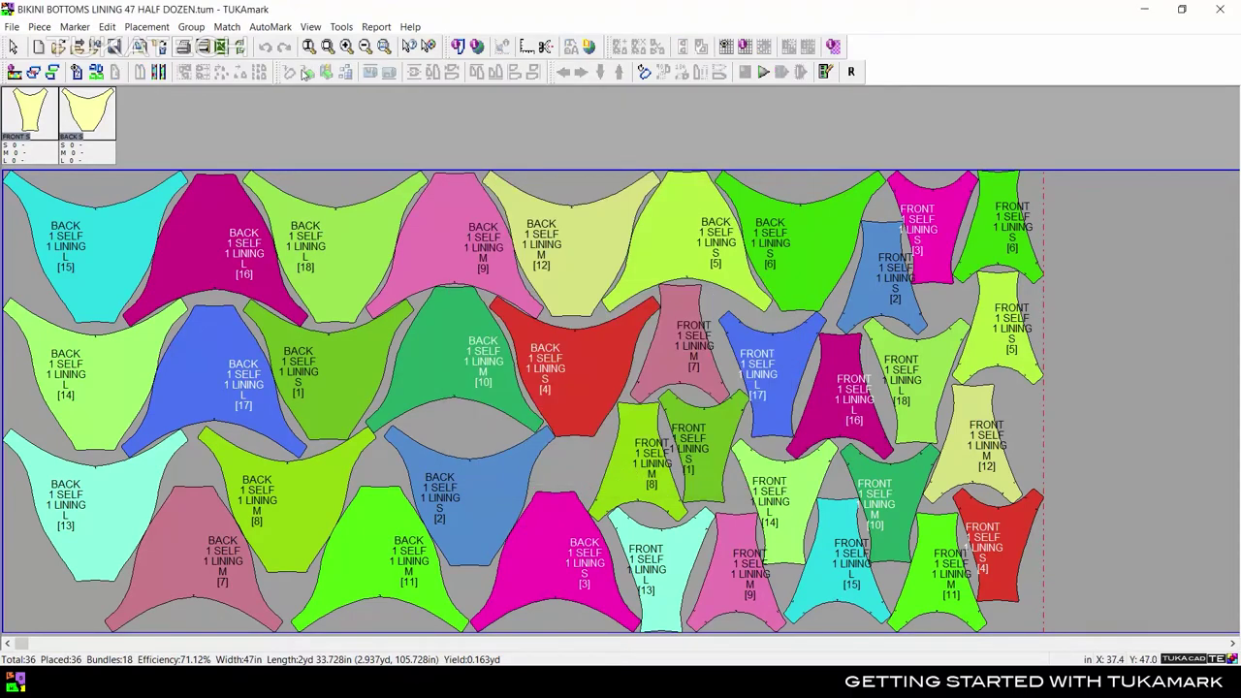
Float and redock the Placement toolbar, then float the Marker toolbar
{"action": "left_click_drag", "start_coordinate": [281, 72], "coordinate": [284, 104]}
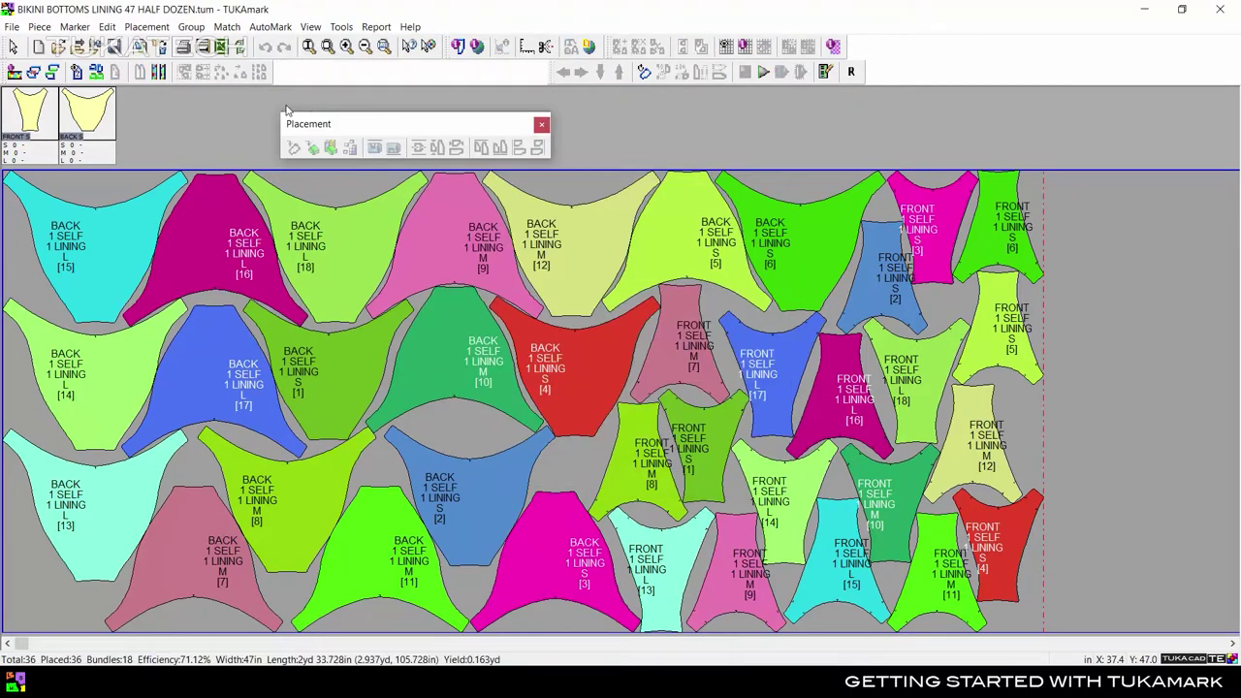
{"action": "double_click", "coordinate": [308, 125]}
{"action": "mouse_move", "coordinate": [5, 72]}
{"action": "left_mouse_down"}
{"action": "mouse_move", "coordinate": [107, 107]}
{"action": "mouse_move", "coordinate": [326, 136]}
{"action": "left_mouse_up"}
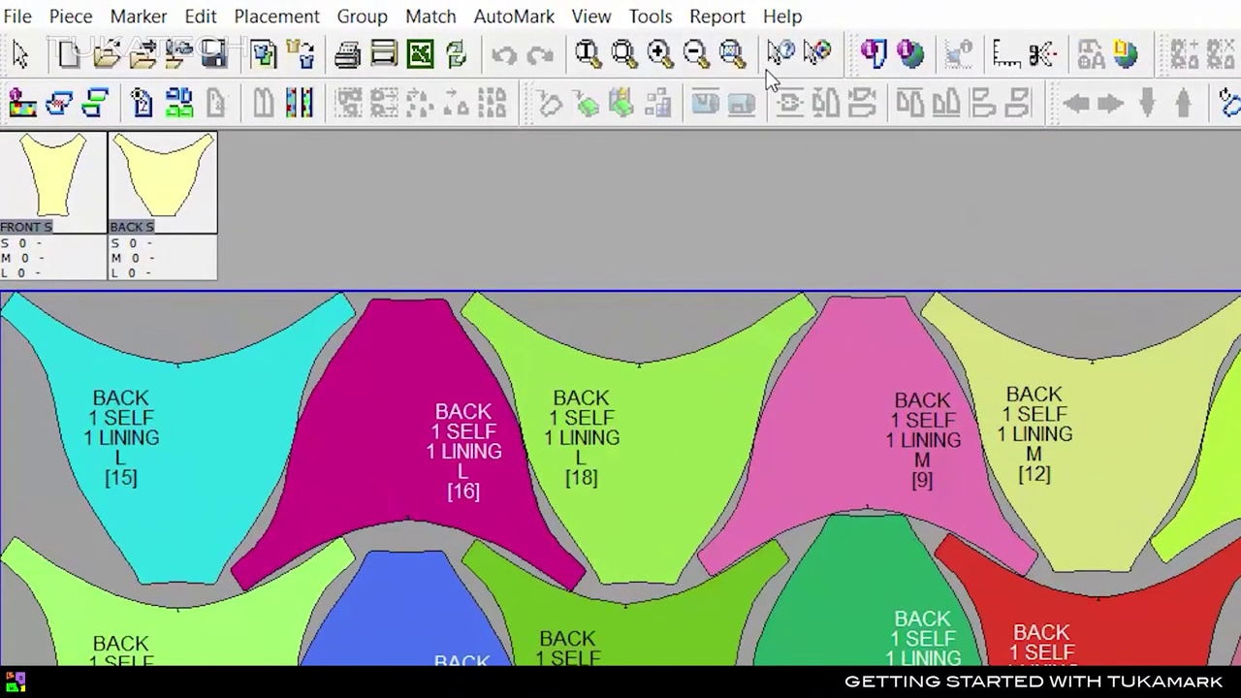
View context help for Find Overlapping and the Cut Optimizer video help
{"action": "left_click", "coordinate": [781, 53]}
{"action": "left_click", "coordinate": [58, 103]}
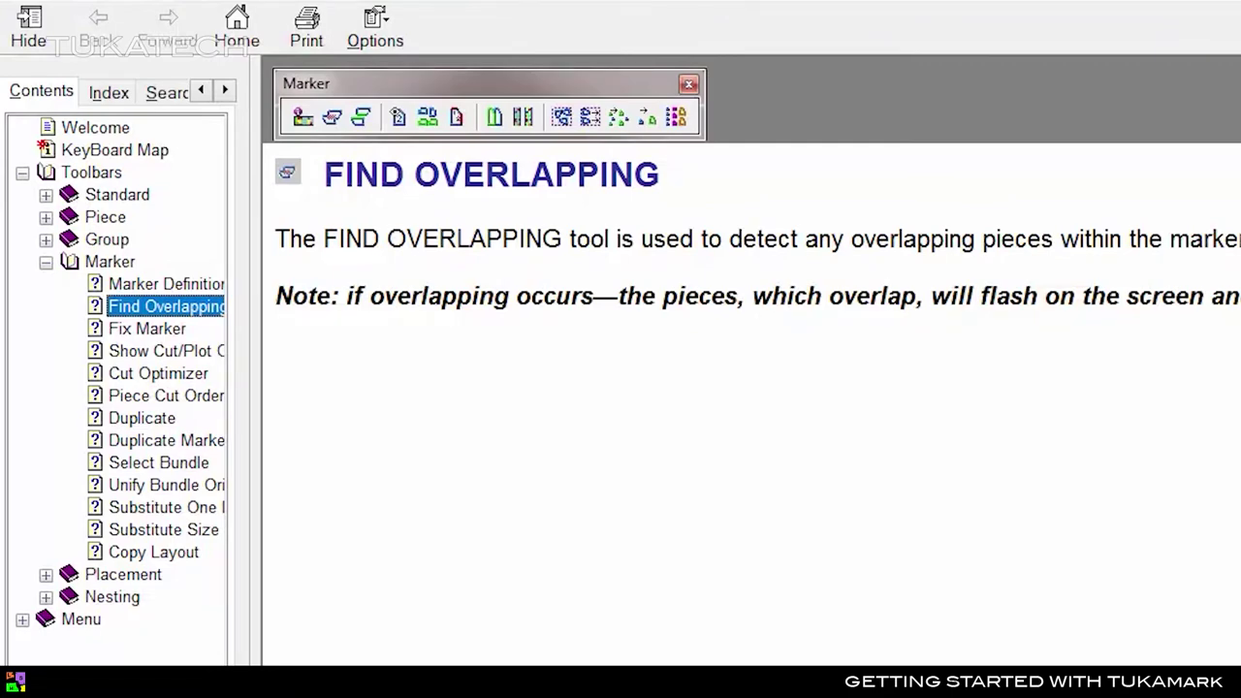
{"action": "key", "text": "alt+F4"}
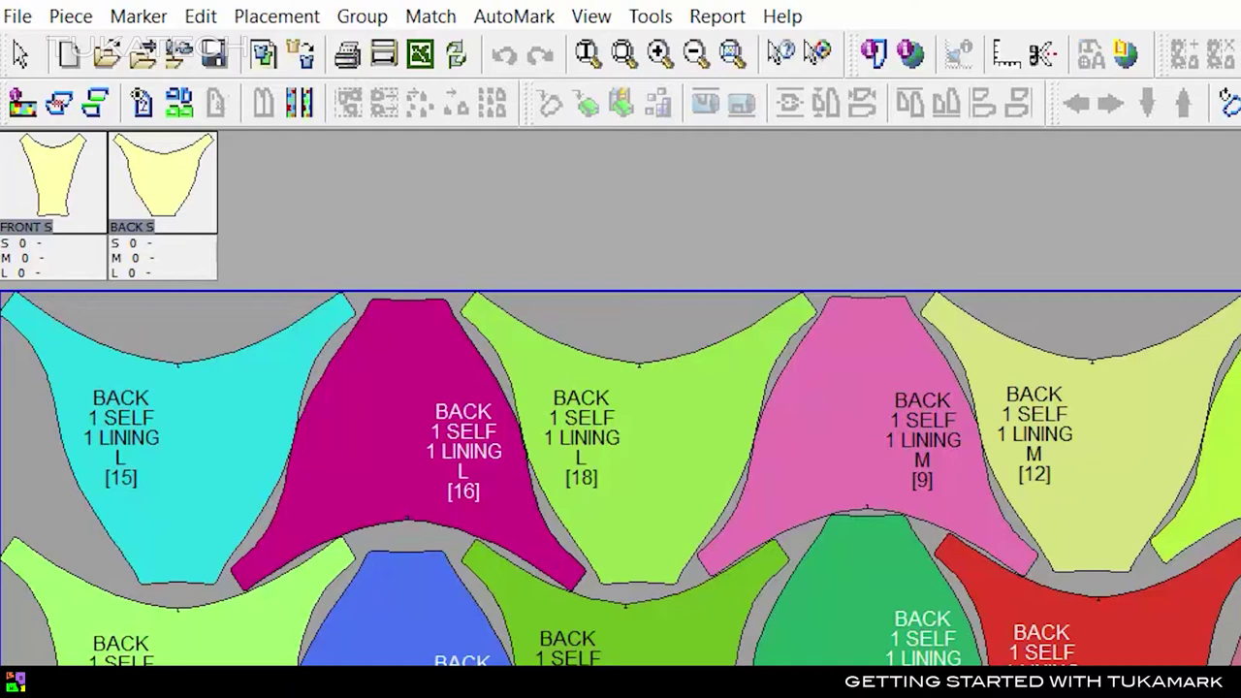
{"action": "left_click", "coordinate": [815, 54]}
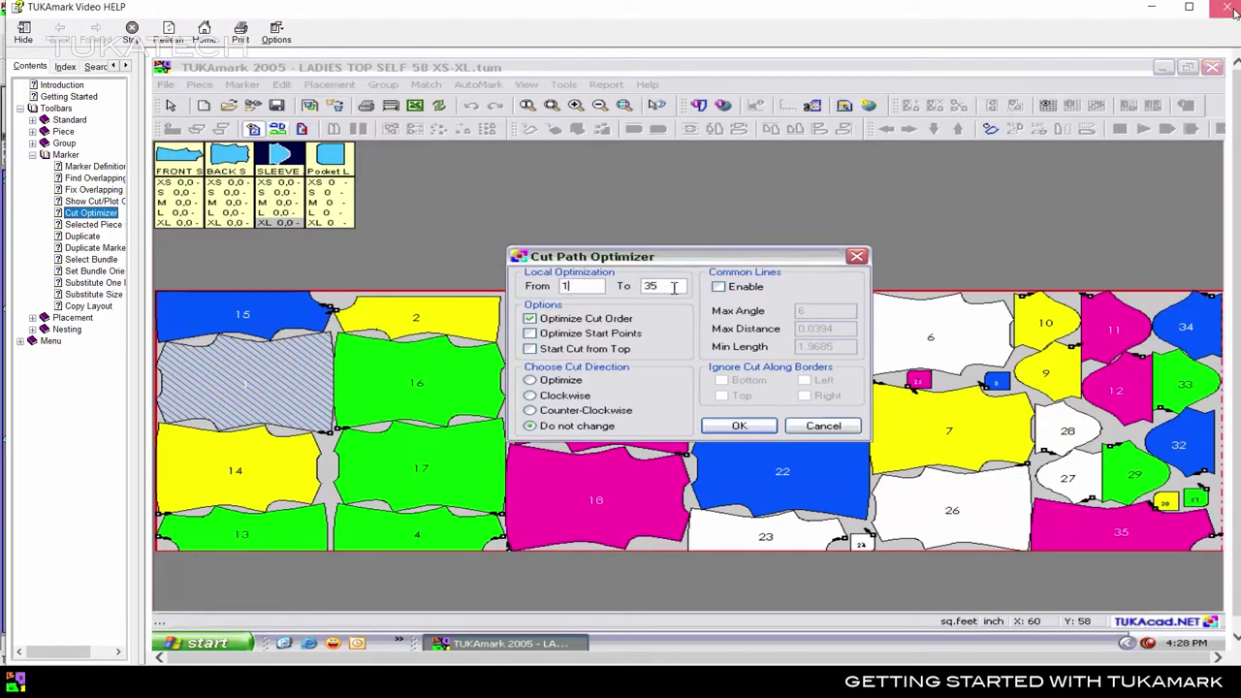
{"action": "left_click", "coordinate": [1226, 8]}
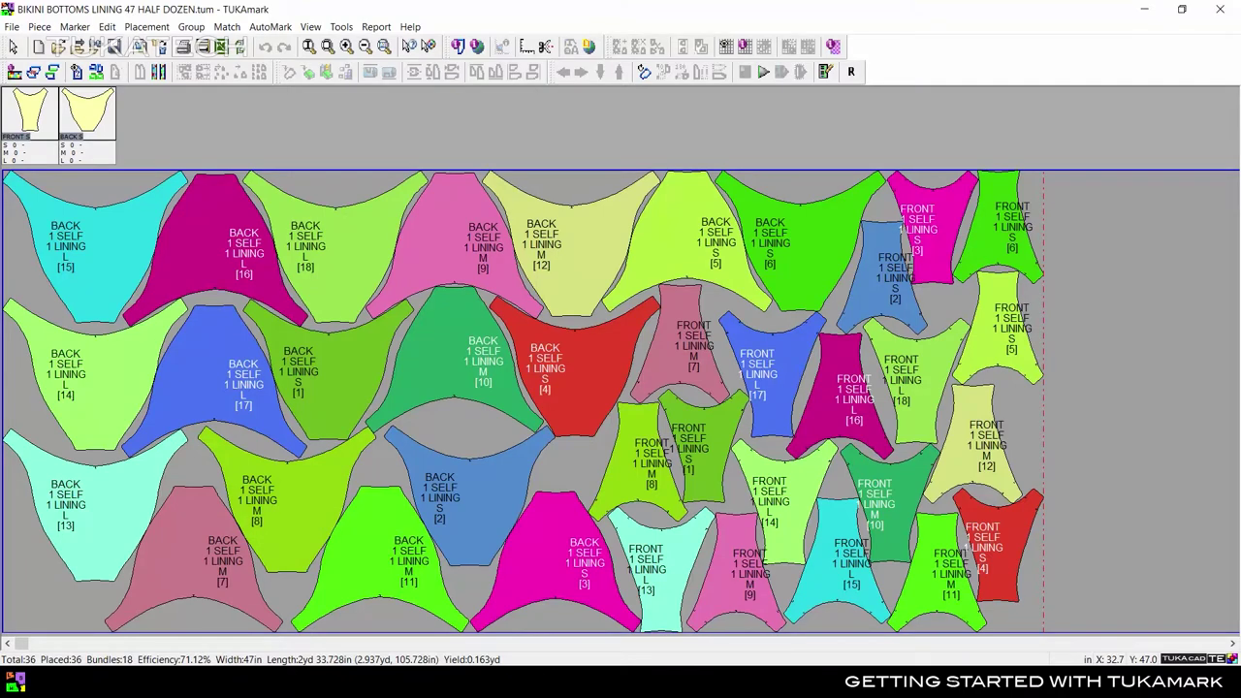
Browse Help Topics for the Standard toolbar's Select, New and Open tools
{"action": "left_click", "coordinate": [410, 26]}
{"action": "left_click", "coordinate": [417, 42]}
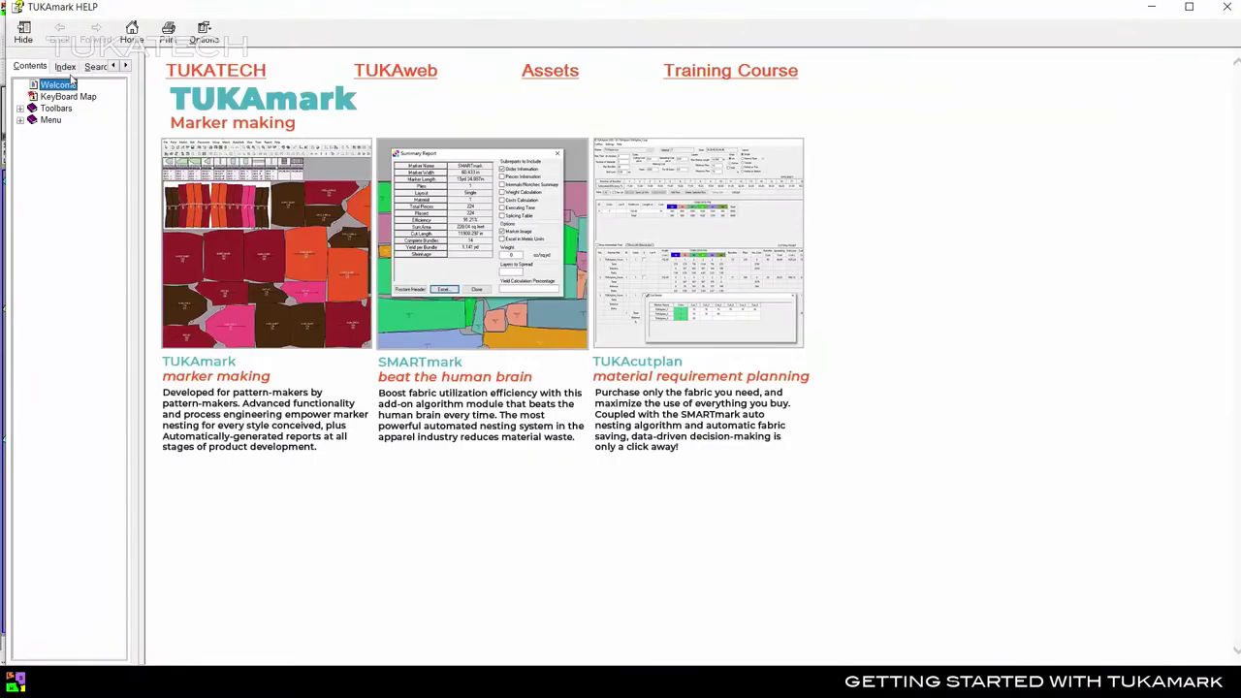
{"action": "left_click", "coordinate": [20, 109]}
{"action": "left_click", "coordinate": [32, 119]}
{"action": "left_click", "coordinate": [83, 131]}
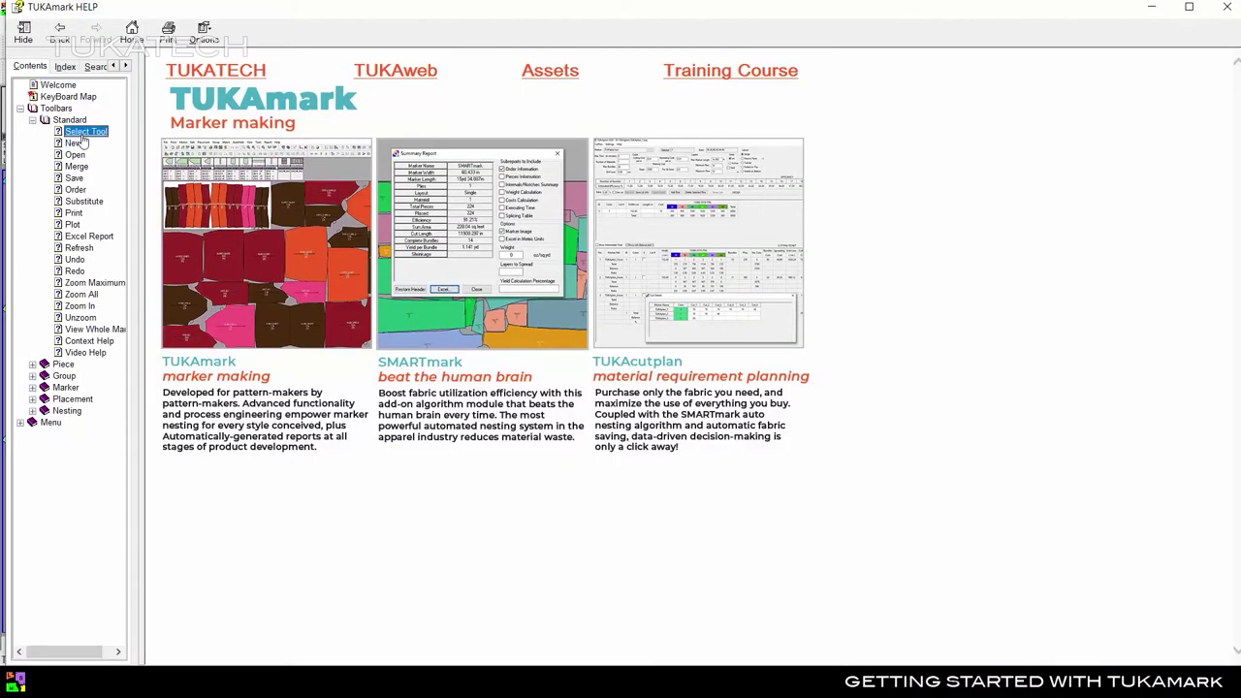
{"action": "left_click", "coordinate": [73, 144]}
{"action": "left_click", "coordinate": [75, 155]}
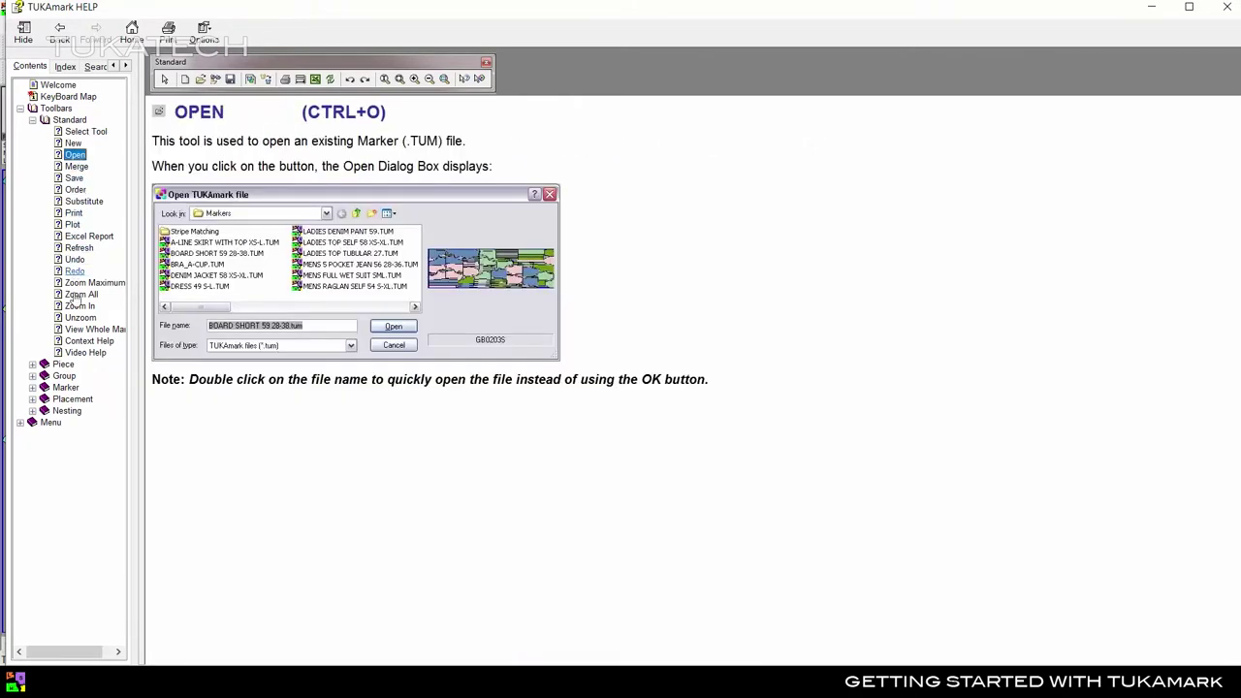
Read the Marker Definitions, Fix Marker, cut/plot order and Cut Optimizer help pages, then close help
{"action": "left_click", "coordinate": [32, 364]}
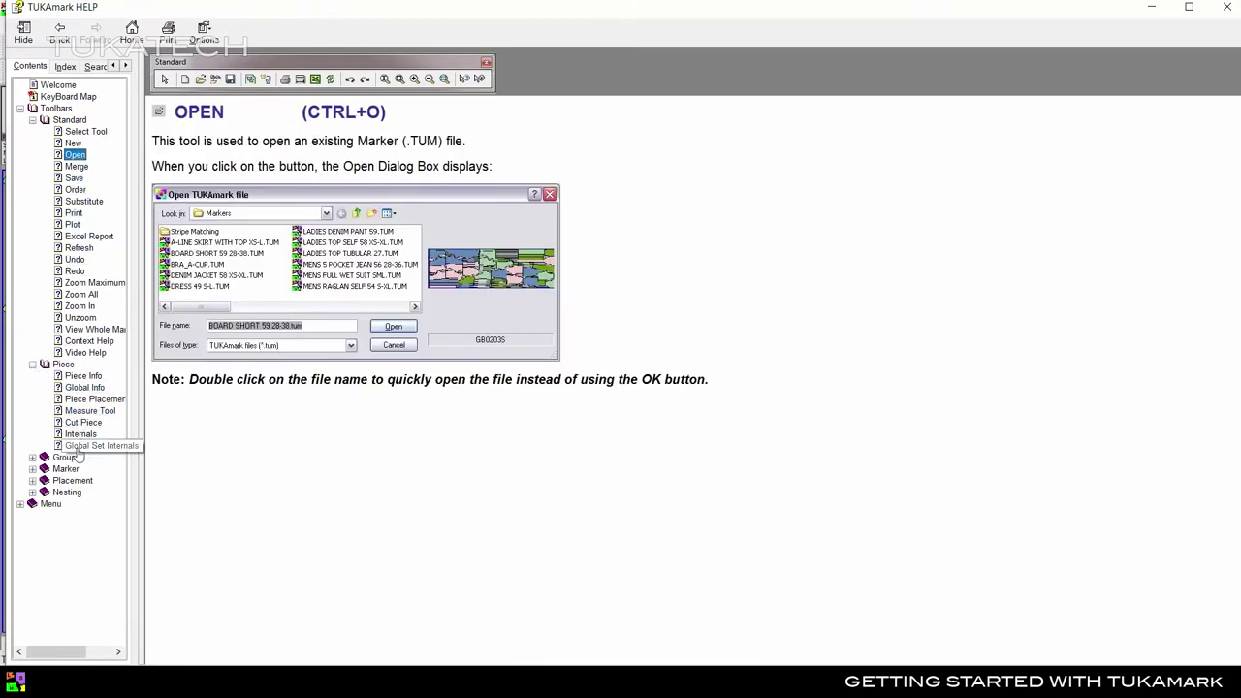
{"action": "left_click", "coordinate": [32, 469]}
{"action": "left_click", "coordinate": [86, 480]}
{"action": "left_click", "coordinate": [86, 504]}
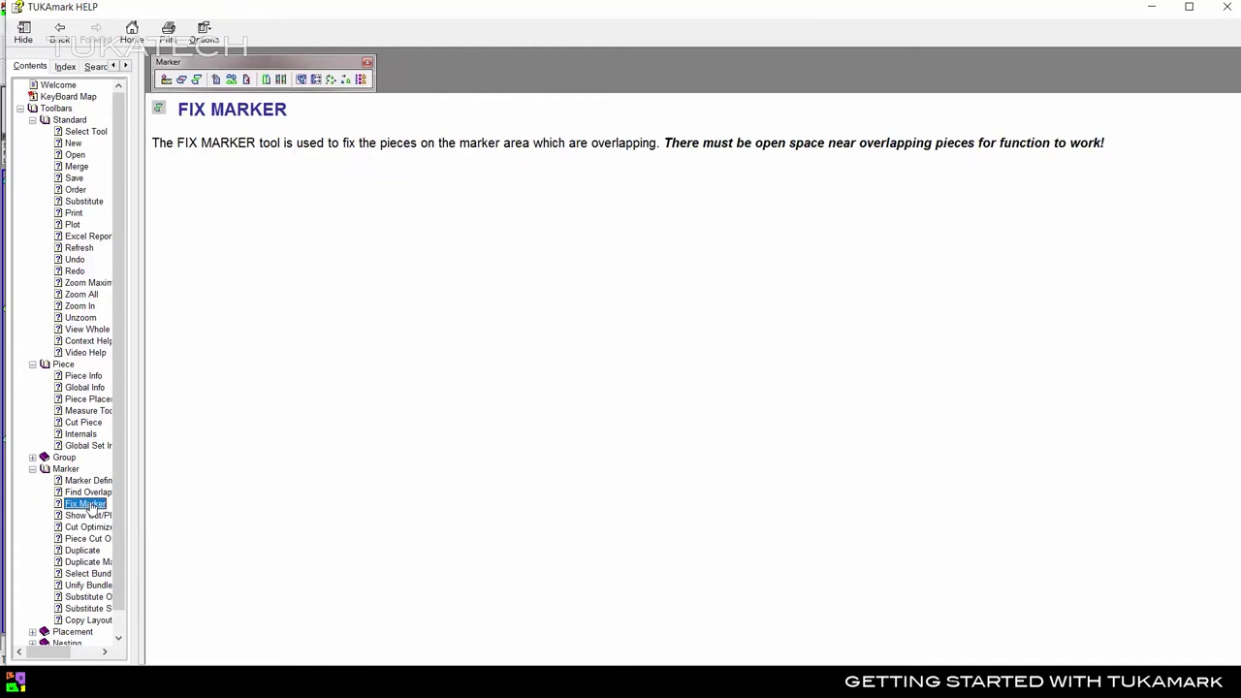
{"action": "left_click", "coordinate": [88, 515]}
{"action": "left_click", "coordinate": [85, 527]}
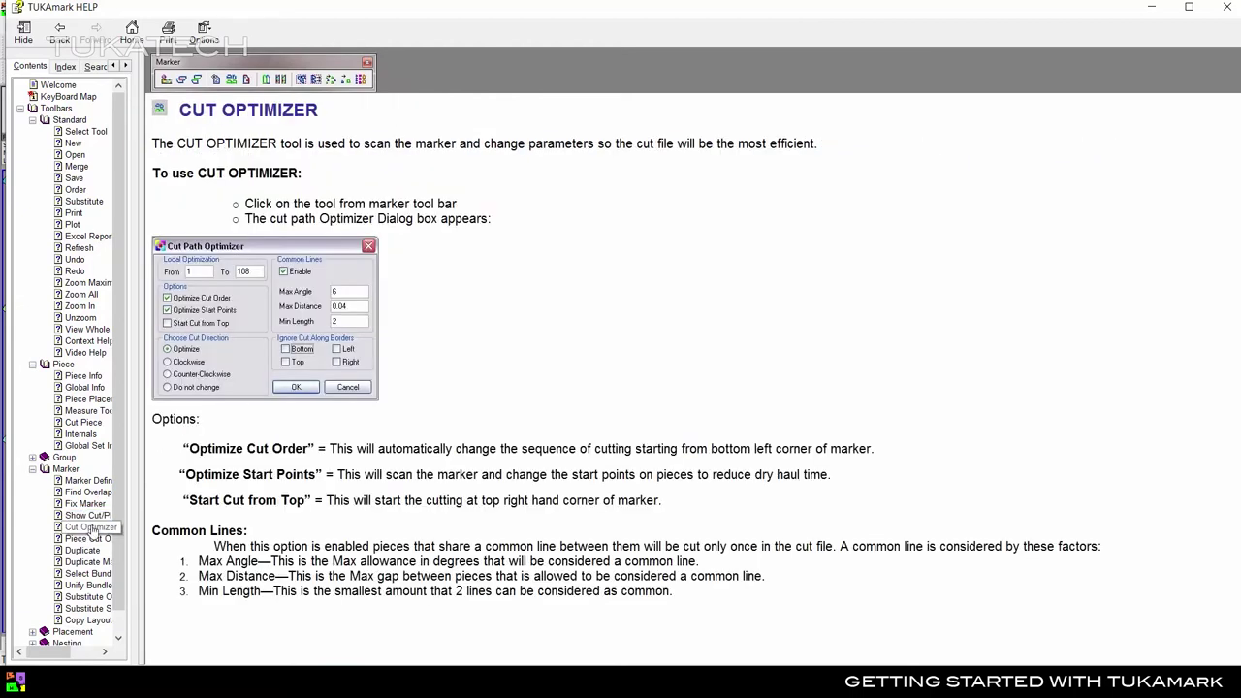
{"action": "left_click", "coordinate": [1226, 7]}
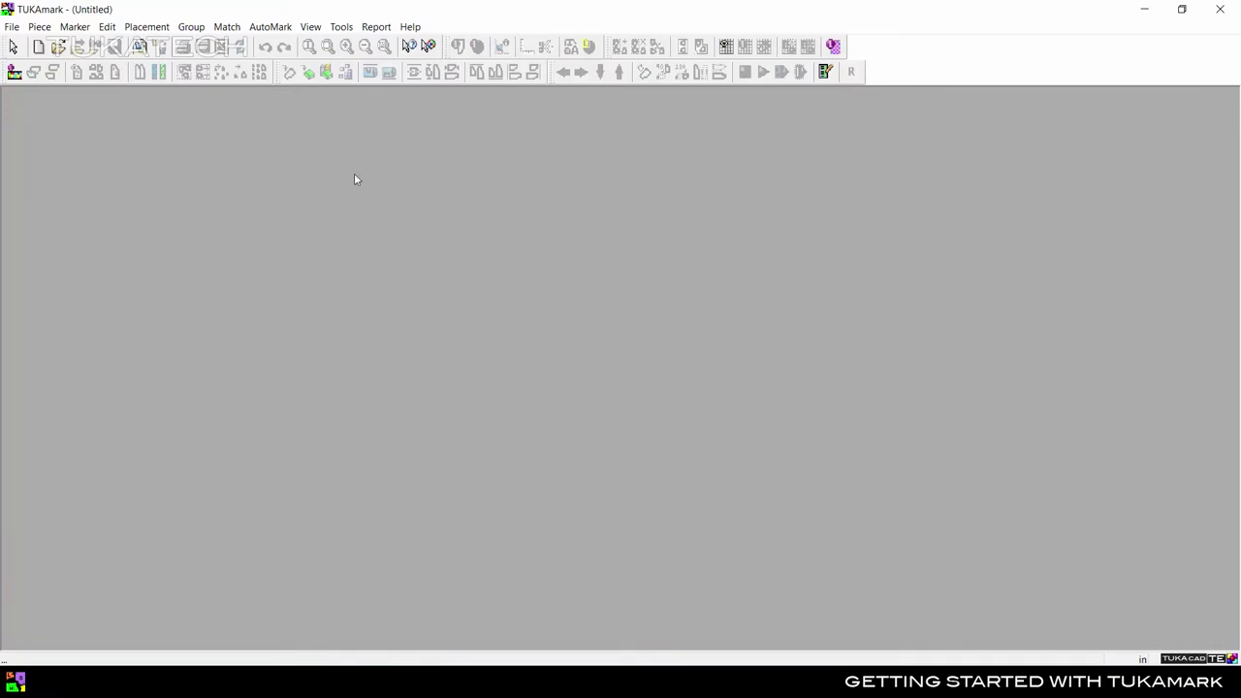
Start a new order from the MEN SHORT.tud style
{"action": "left_click", "coordinate": [11, 27]}
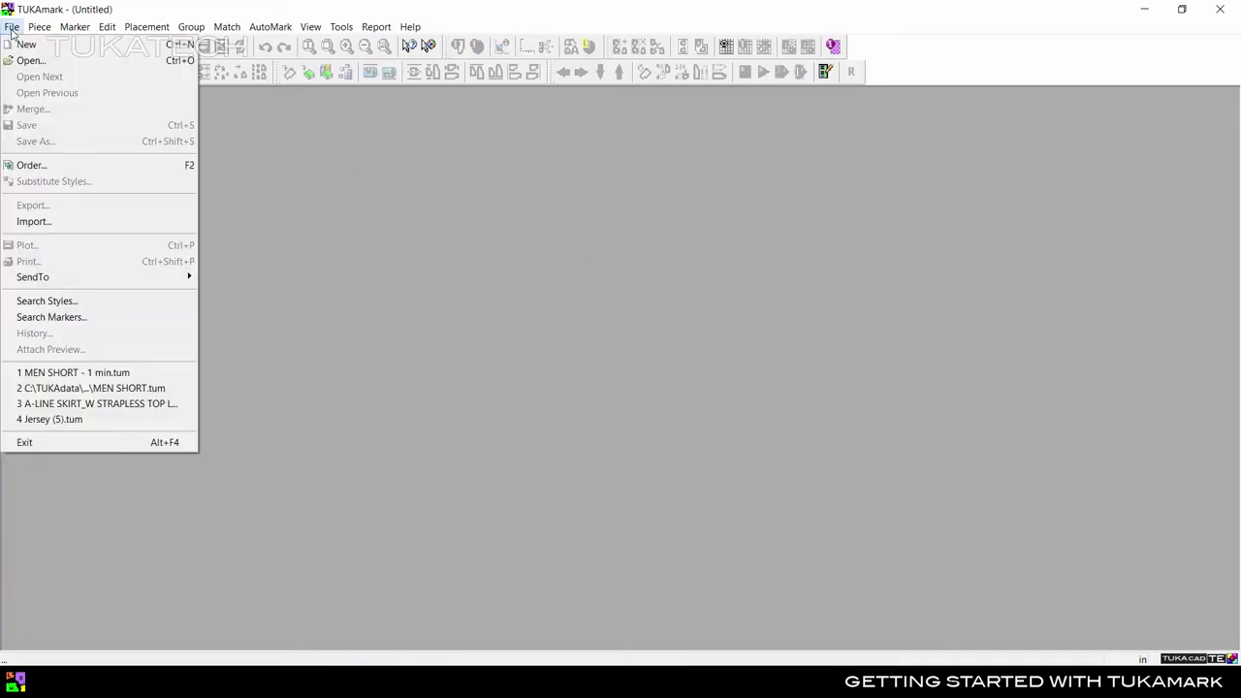
{"action": "left_click", "coordinate": [37, 165]}
{"action": "left_click", "coordinate": [431, 242]}
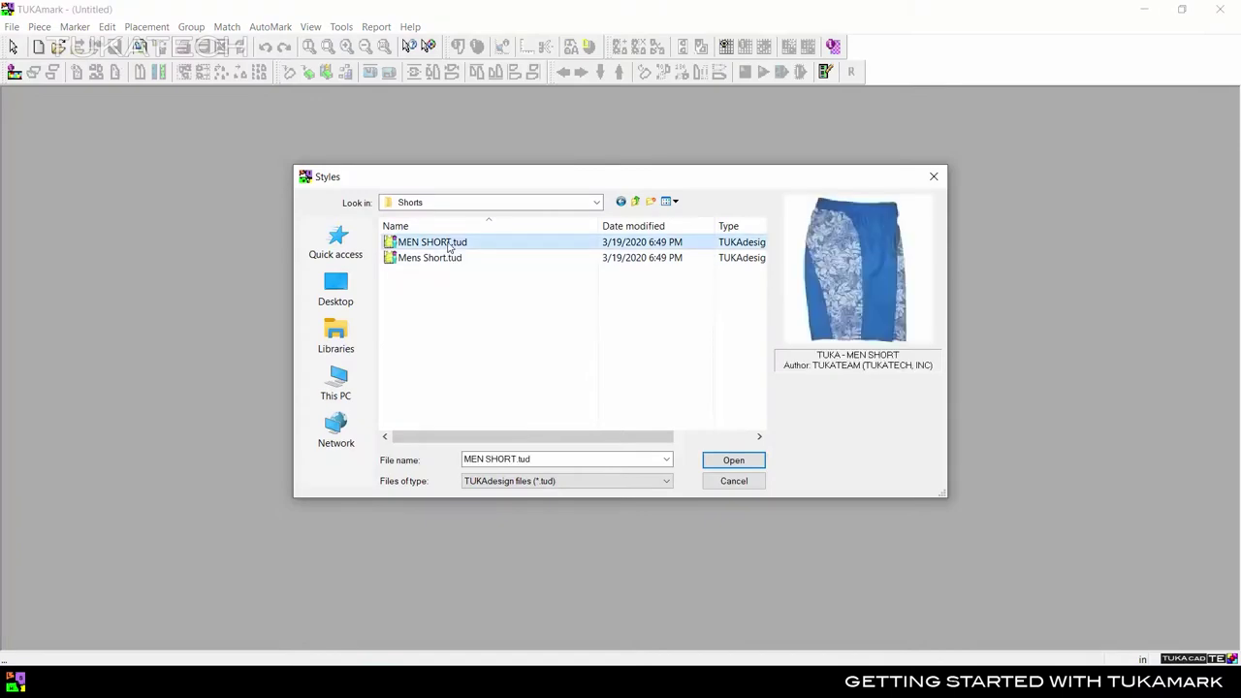
{"action": "left_click", "coordinate": [734, 461]}
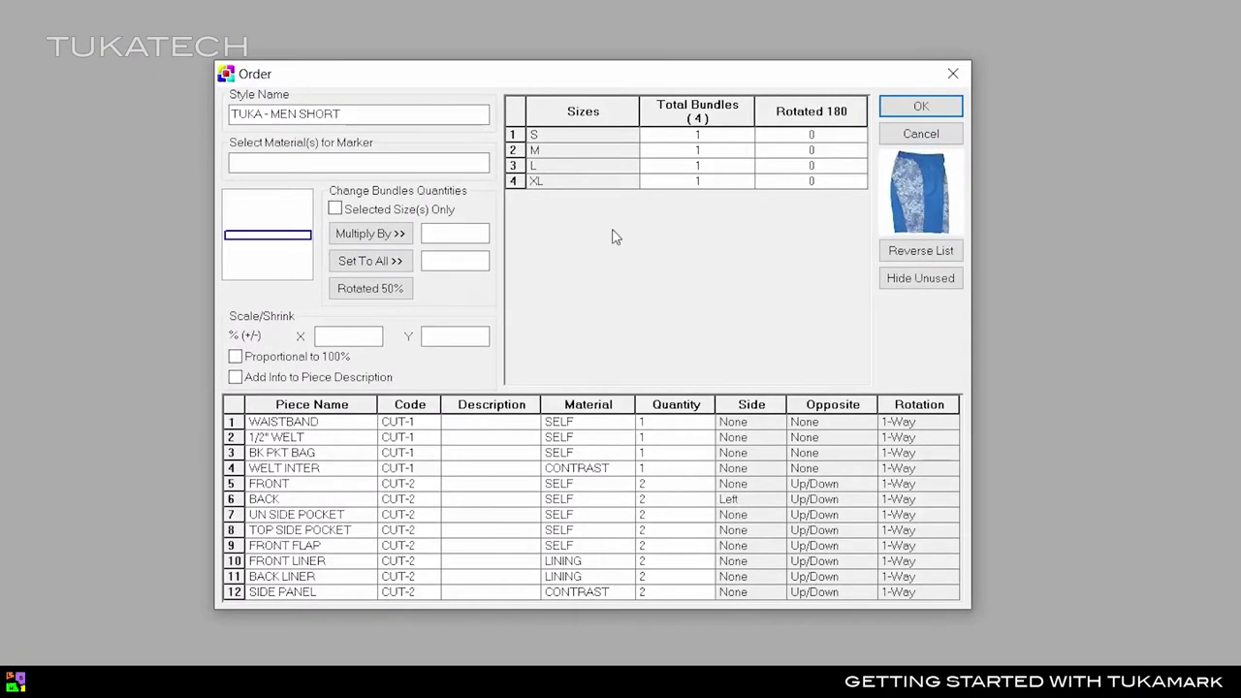
Set Total Bundles to 2 for sizes S, M, L and XL
{"action": "left_click", "coordinate": [599, 113]}
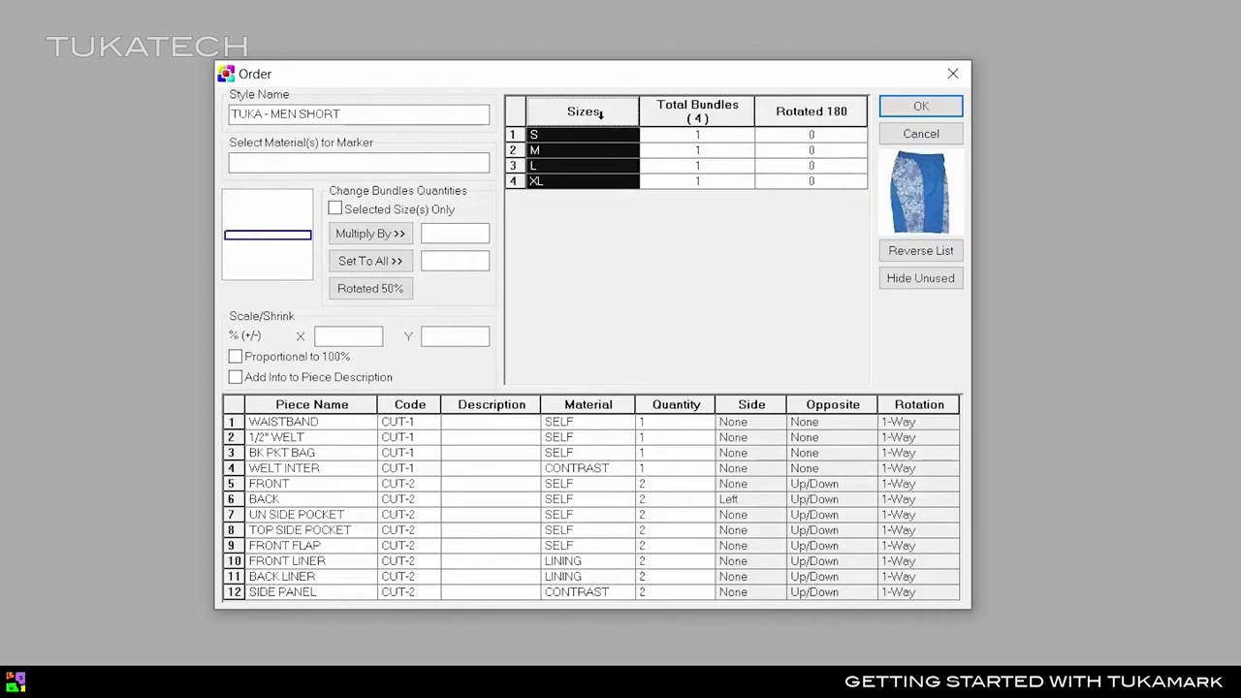
{"action": "left_click", "coordinate": [715, 113]}
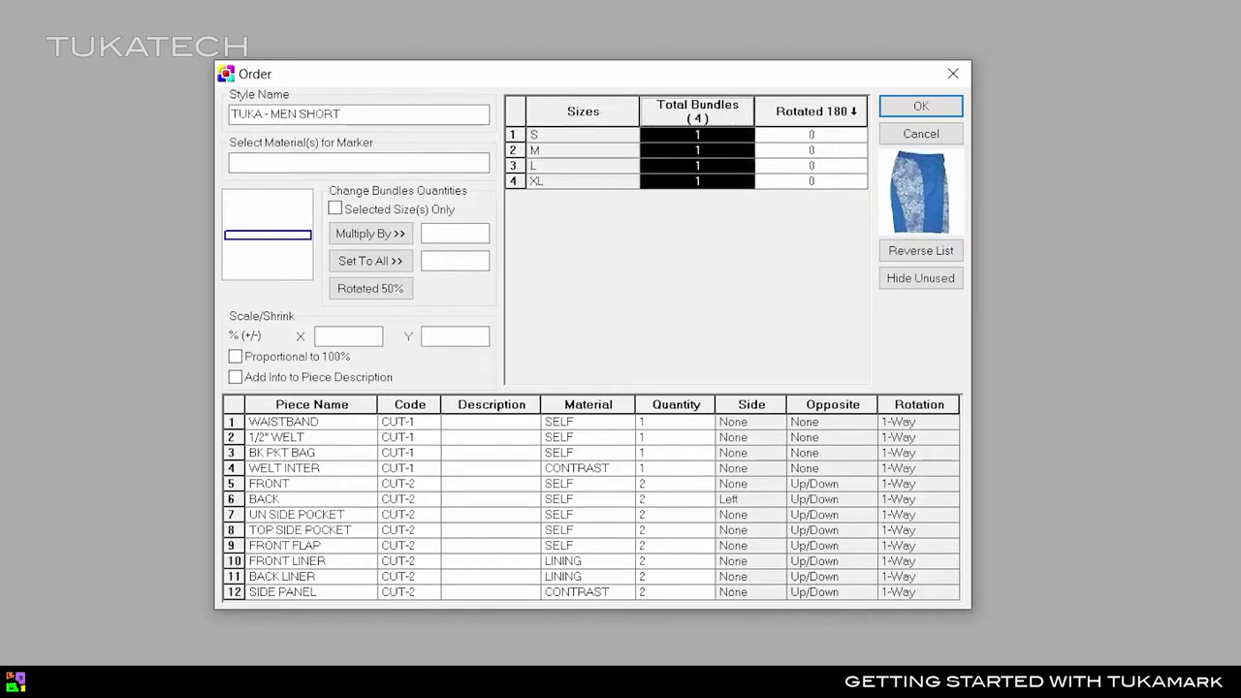
{"action": "left_click", "coordinate": [850, 111]}
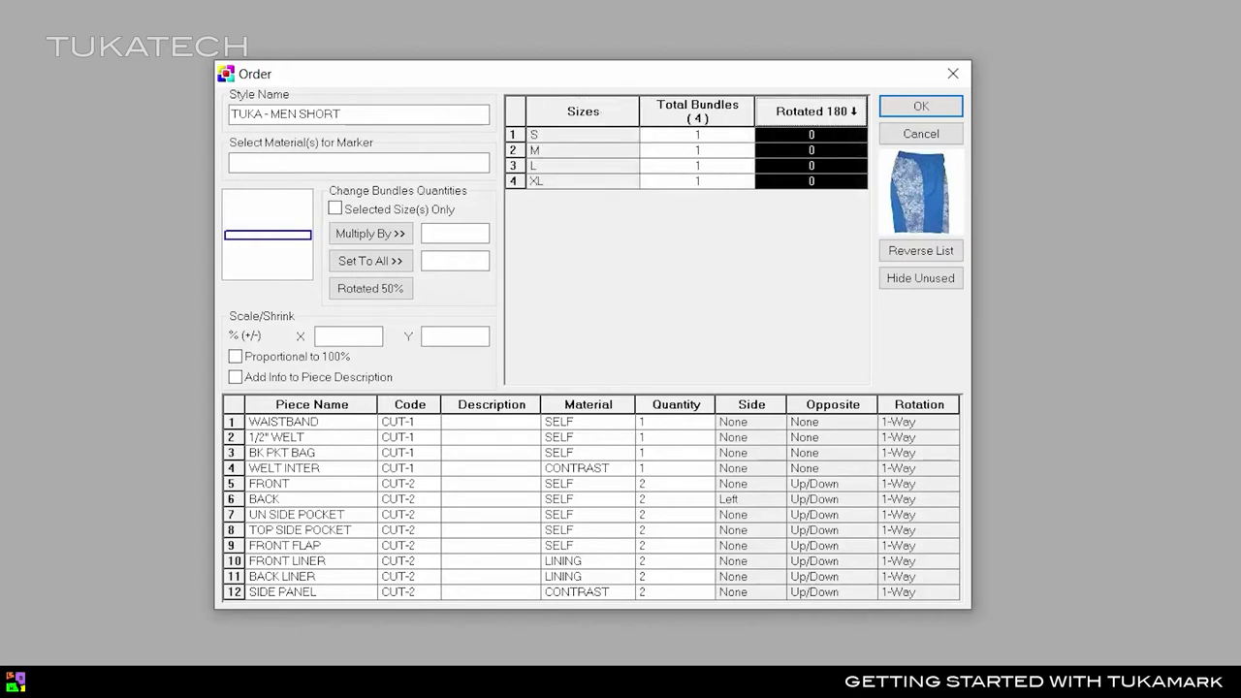
{"action": "left_click", "coordinate": [695, 135]}
{"action": "left_click", "coordinate": [696, 136]}
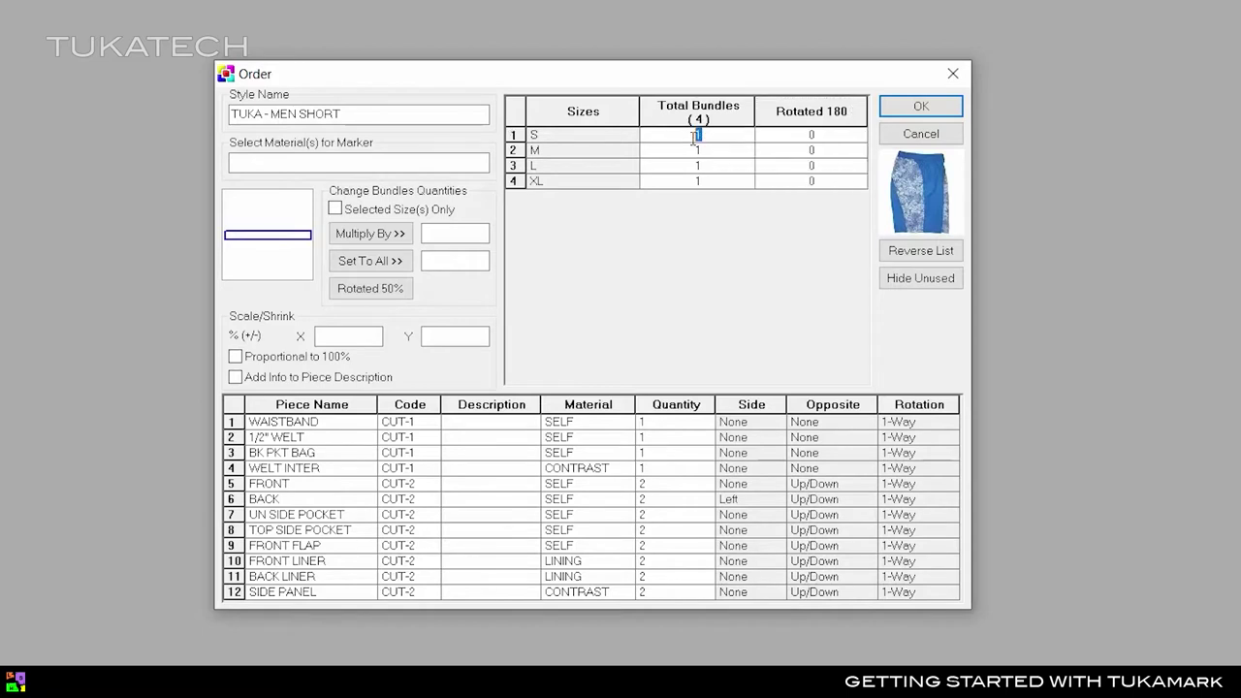
{"action": "type", "text": "2"}
{"action": "double_click", "coordinate": [697, 150]}
{"action": "type", "text": "2"}
{"action": "double_click", "coordinate": [696, 166]}
{"action": "type", "text": "2"}
{"action": "left_click", "coordinate": [698, 182]}
{"action": "type", "text": "2"}
Set Rotated 180 to 1 for sizes S, M, L and XL
{"action": "double_click", "coordinate": [812, 134]}
{"action": "type", "text": "1"}
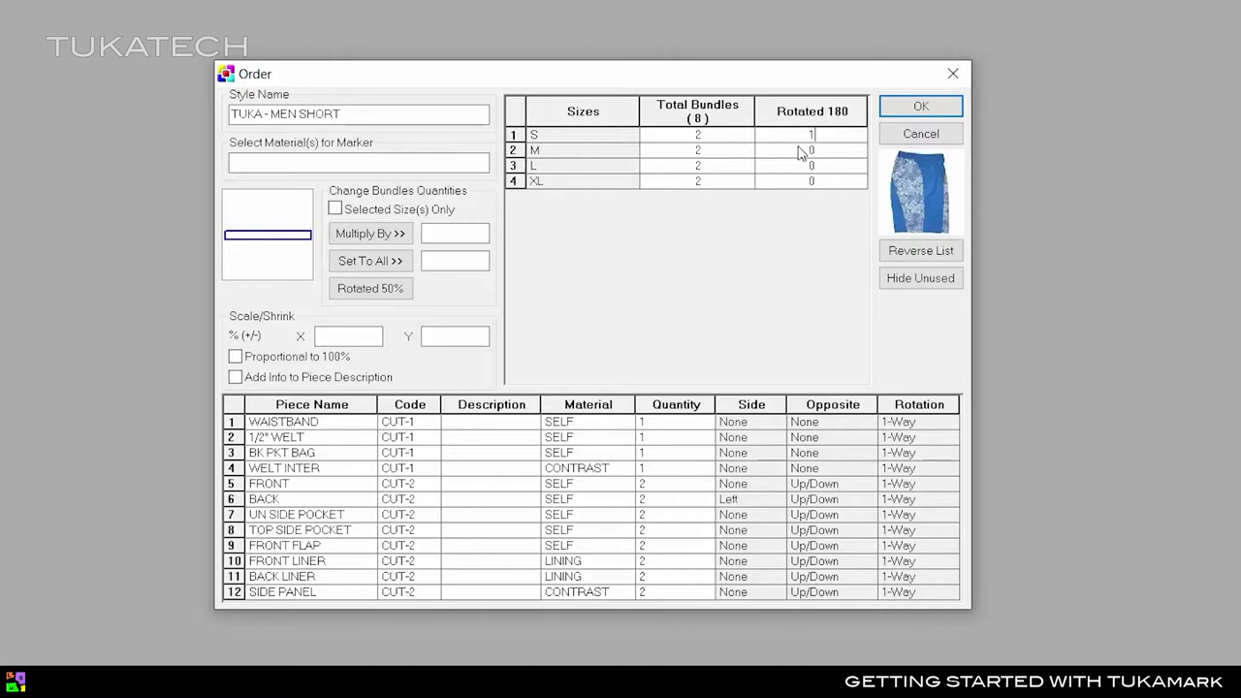
{"action": "double_click", "coordinate": [808, 151]}
{"action": "type", "text": "1"}
{"action": "double_click", "coordinate": [811, 166]}
{"action": "type", "text": "1"}
{"action": "double_click", "coordinate": [811, 181]}
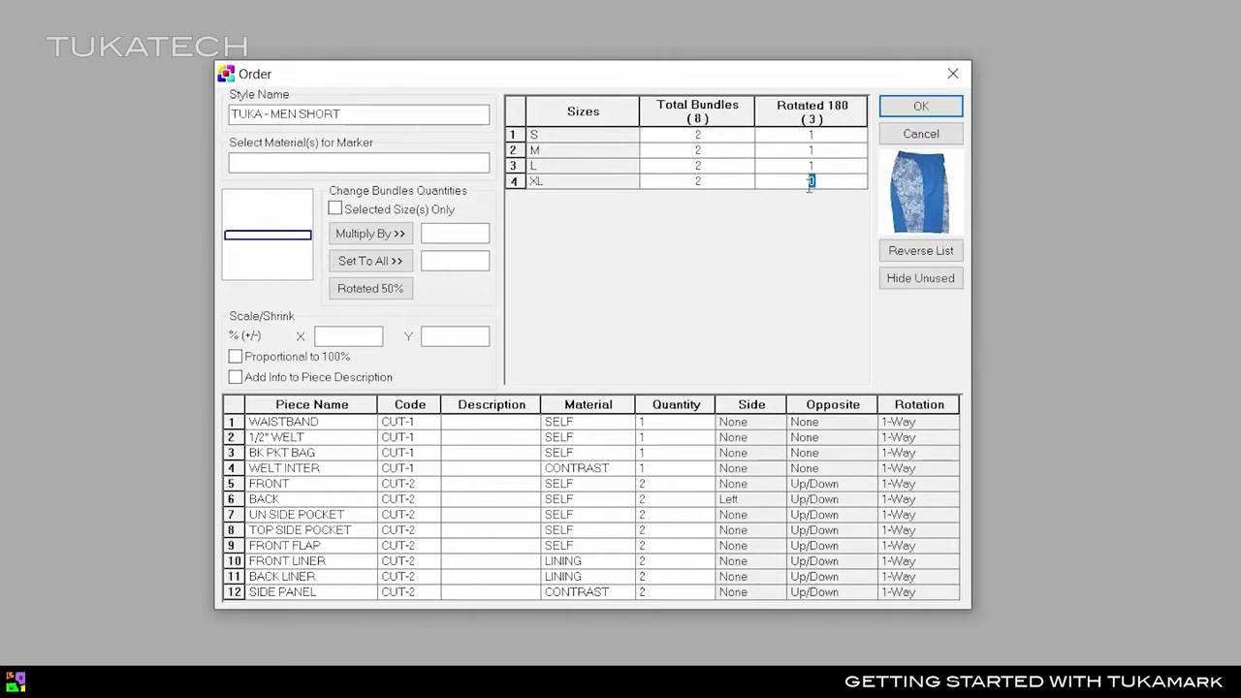
{"action": "type", "text": "1"}
Make SELF the marker material for all rows and confirm the order
{"action": "left_click", "coordinate": [609, 403]}
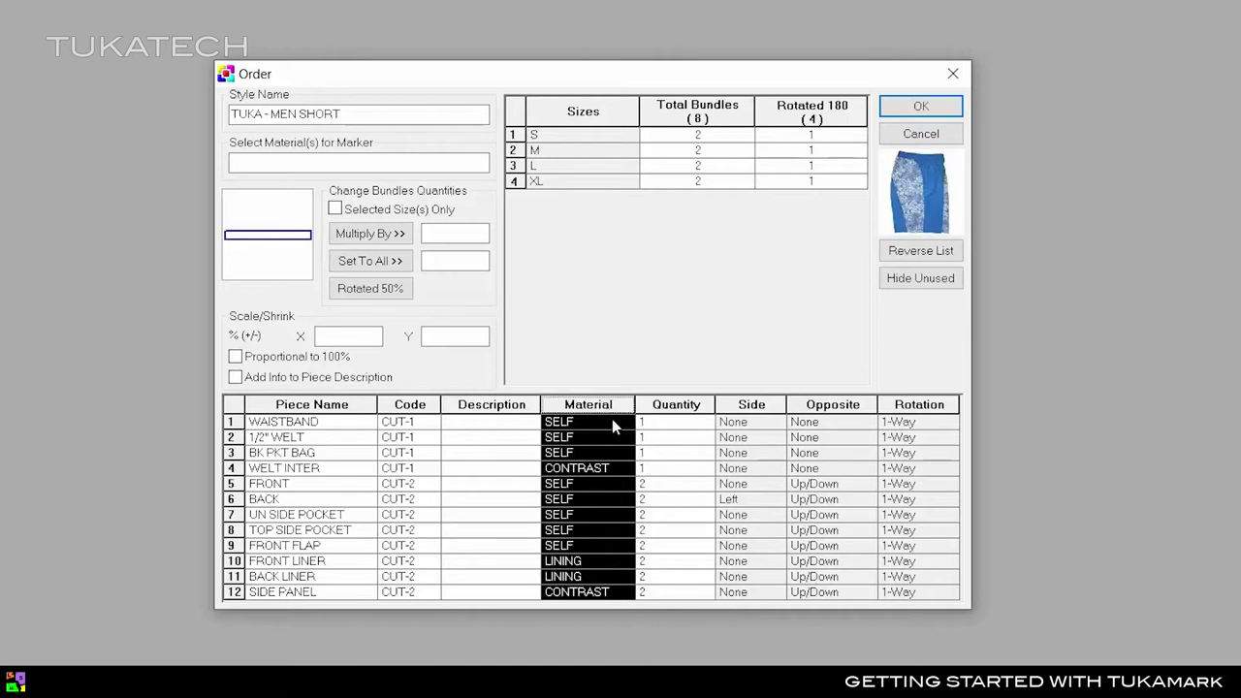
{"action": "right_click", "coordinate": [612, 423]}
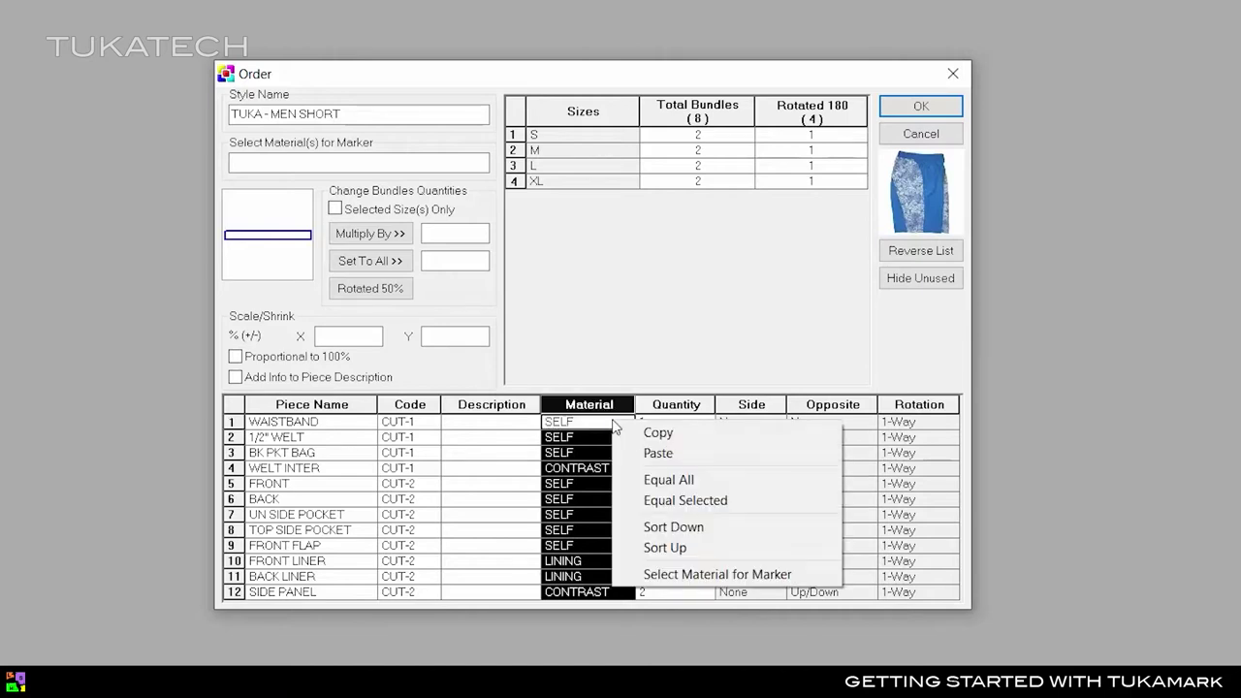
{"action": "left_click", "coordinate": [722, 575]}
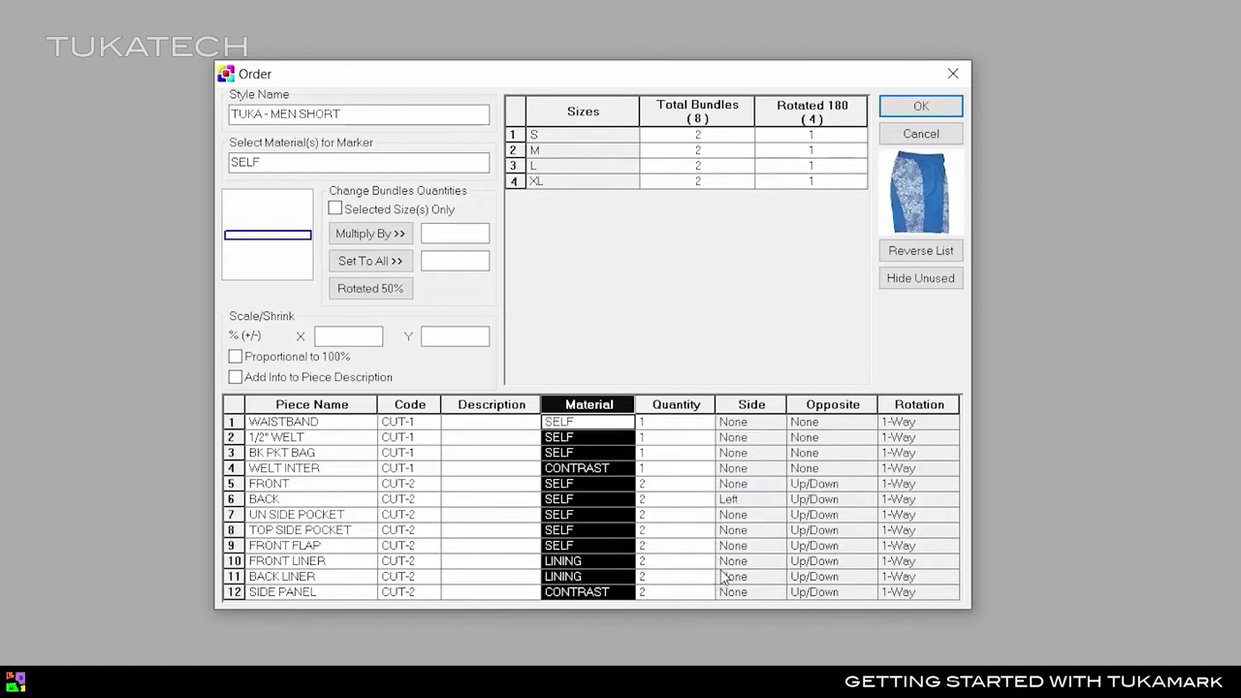
{"action": "double_click", "coordinate": [242, 163]}
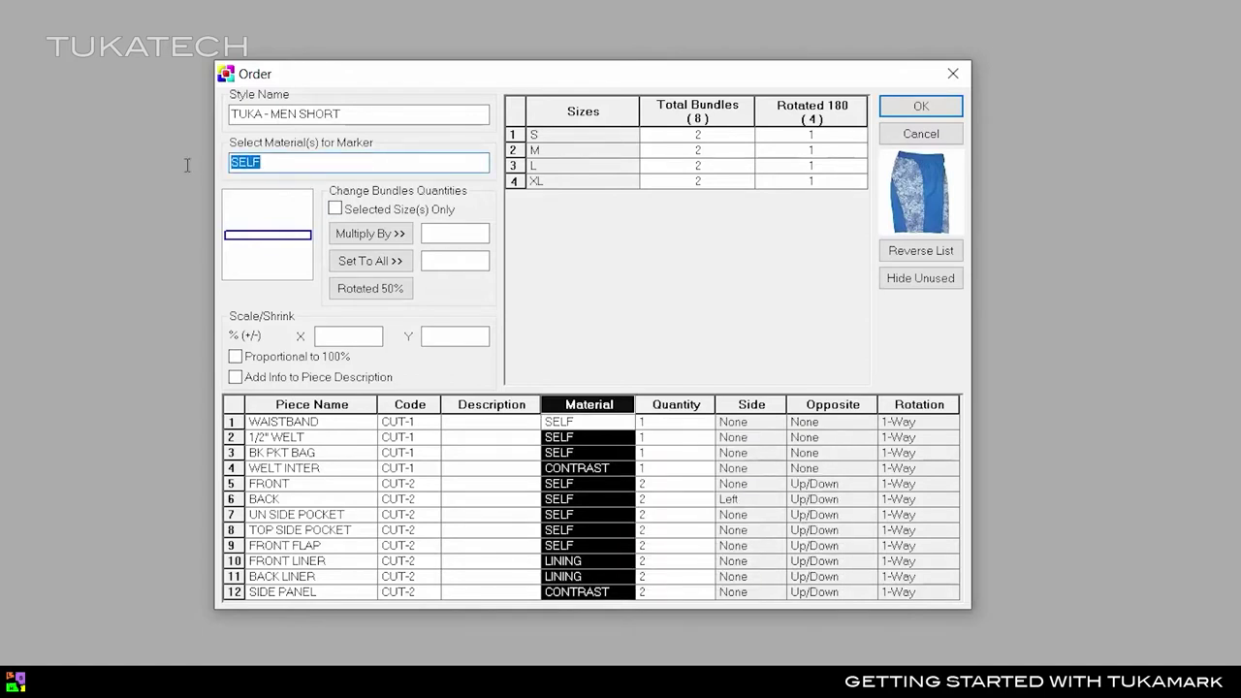
{"action": "left_click", "coordinate": [920, 109]}
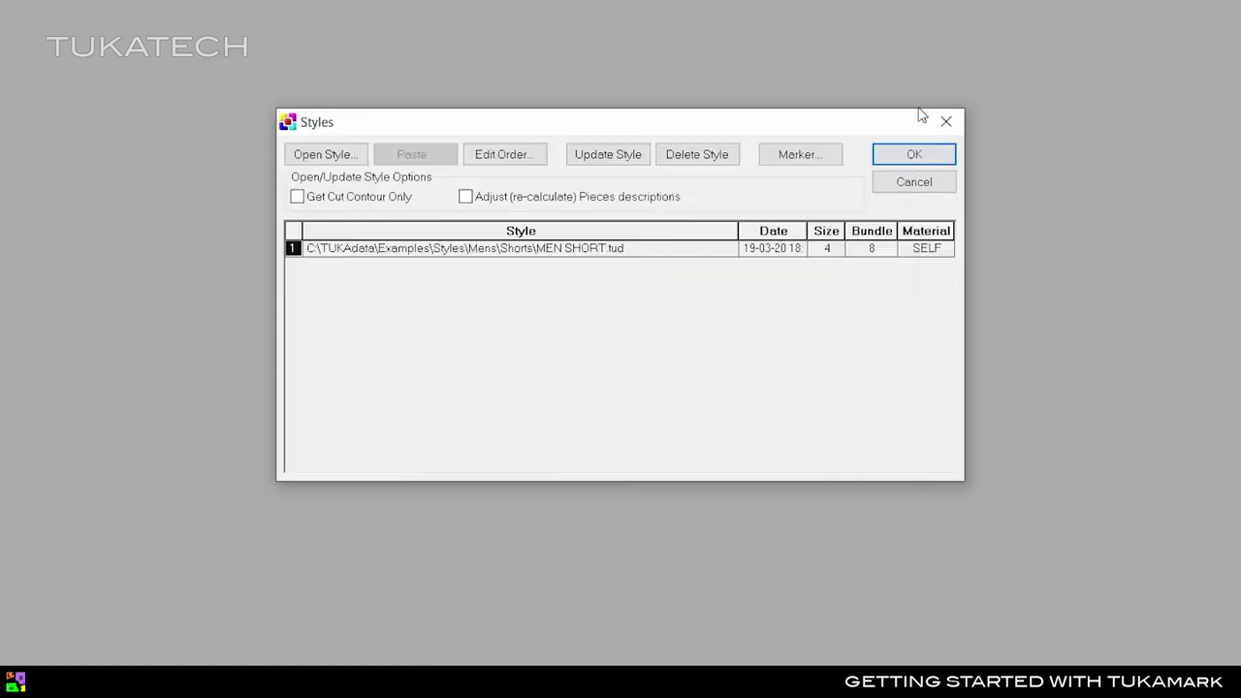
In Marker Definitions enter X 400, Y 57, and top and bottom waste of 1
{"action": "left_click", "coordinate": [812, 159]}
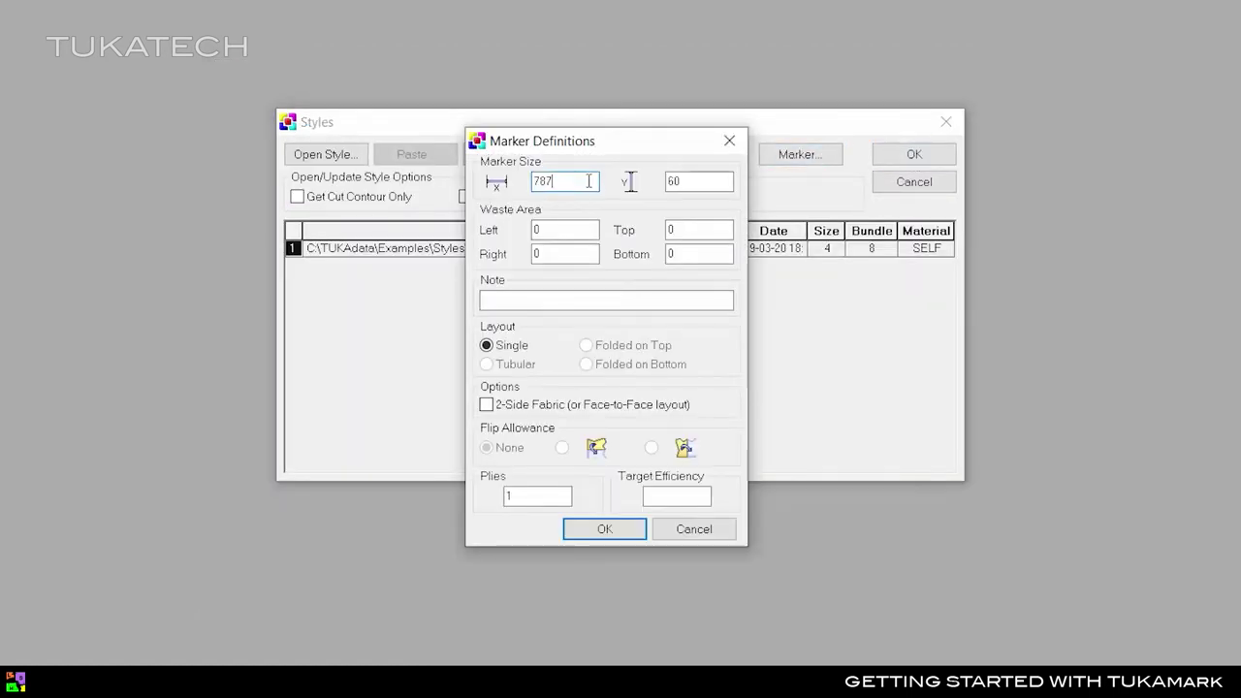
{"action": "left_click_drag", "start_coordinate": [588, 181], "coordinate": [533, 182]}
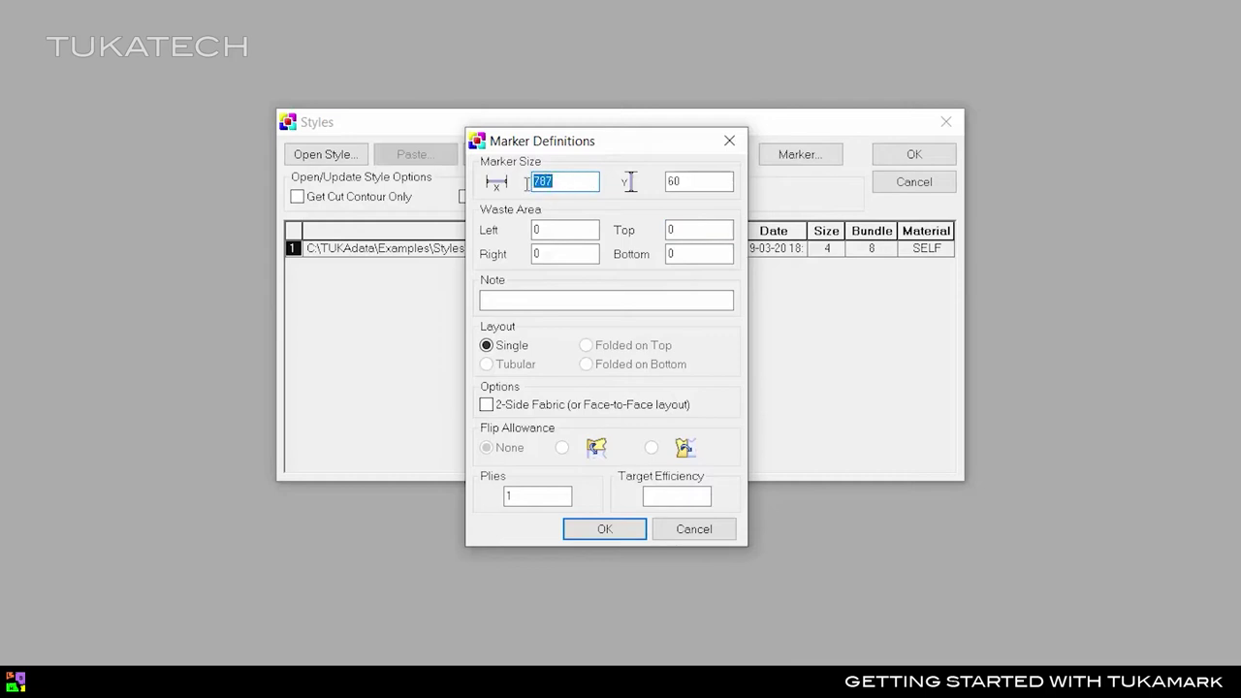
{"action": "type", "text": "400"}
{"action": "left_click_drag", "start_coordinate": [691, 182], "coordinate": [664, 183]}
{"action": "type", "text": "57"}
{"action": "left_click_drag", "start_coordinate": [731, 230], "coordinate": [612, 232]}
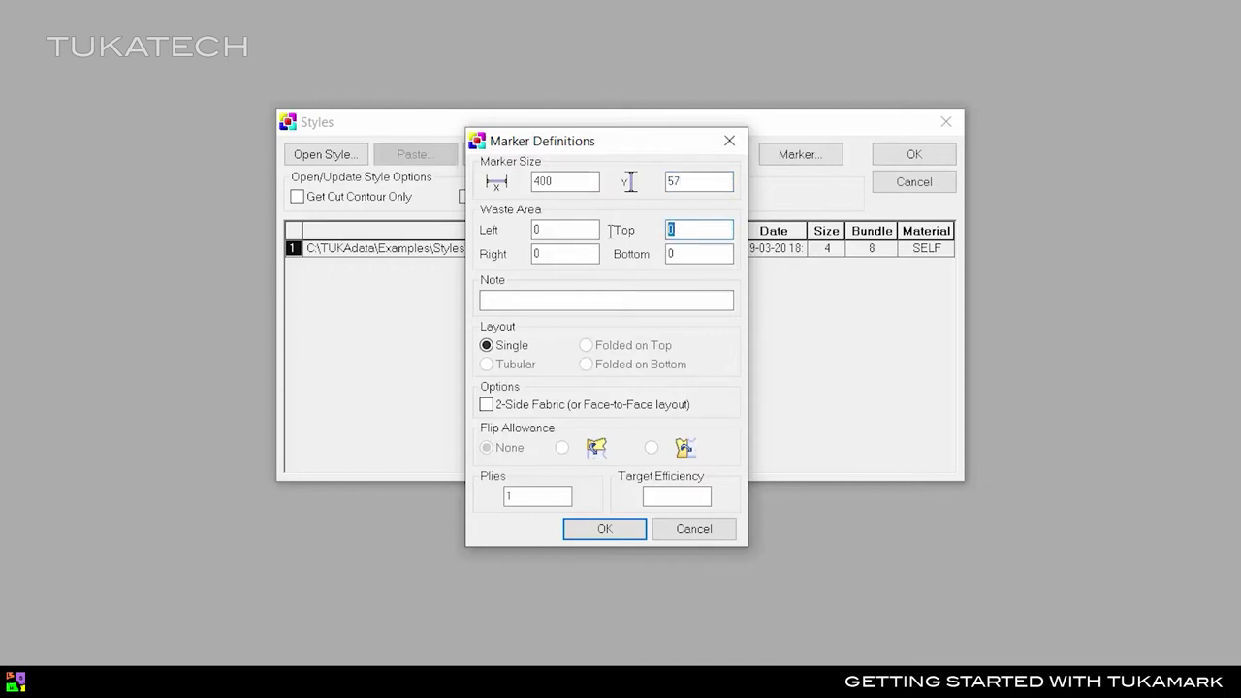
{"action": "type", "text": "1"}
{"action": "key", "text": "Tab"}
{"action": "type", "text": "1"}
{"action": "left_click", "coordinate": [601, 528]}
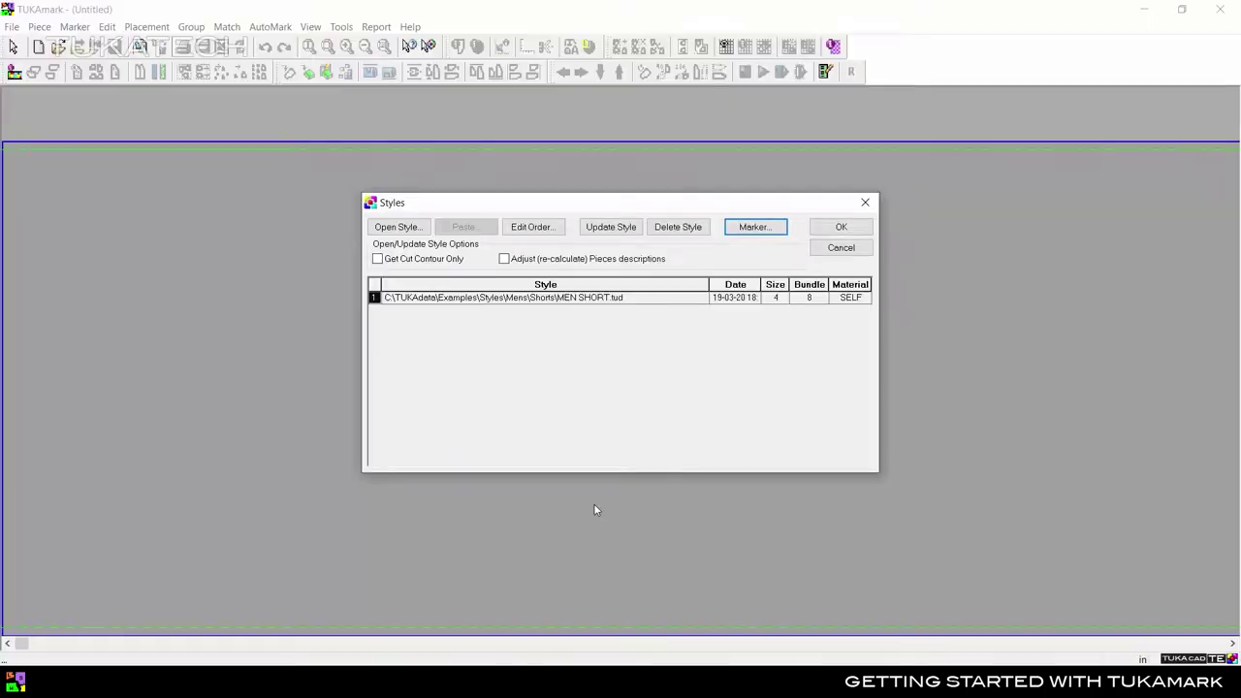
Load the style pieces and save the marker as MEN SHORT.tum, dismissing the incomplete-marker warning
{"action": "left_click", "coordinate": [837, 231]}
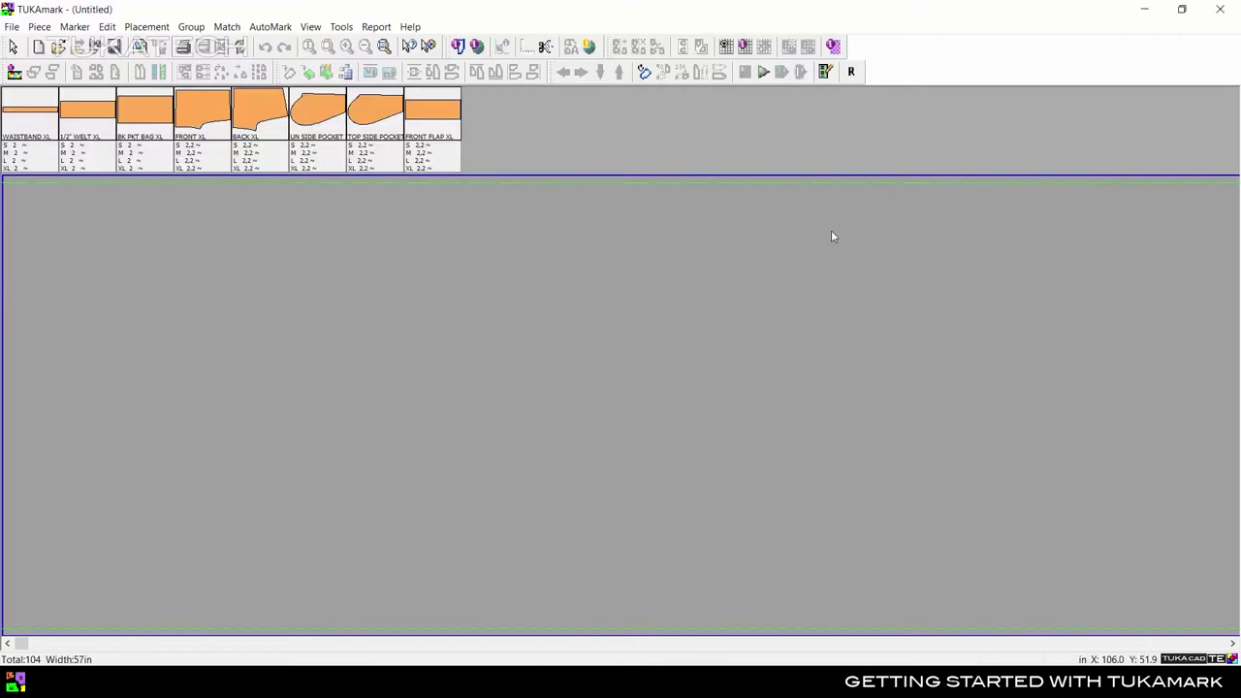
{"action": "left_click", "coordinate": [12, 26]}
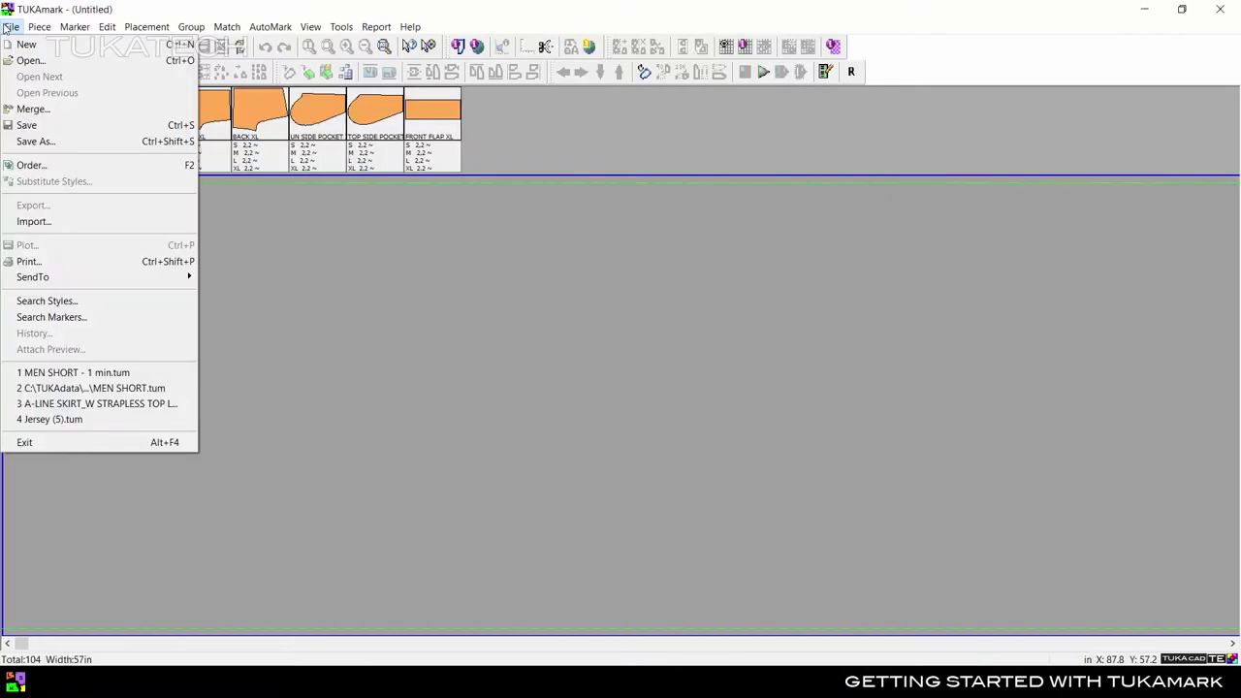
{"action": "left_click", "coordinate": [23, 140]}
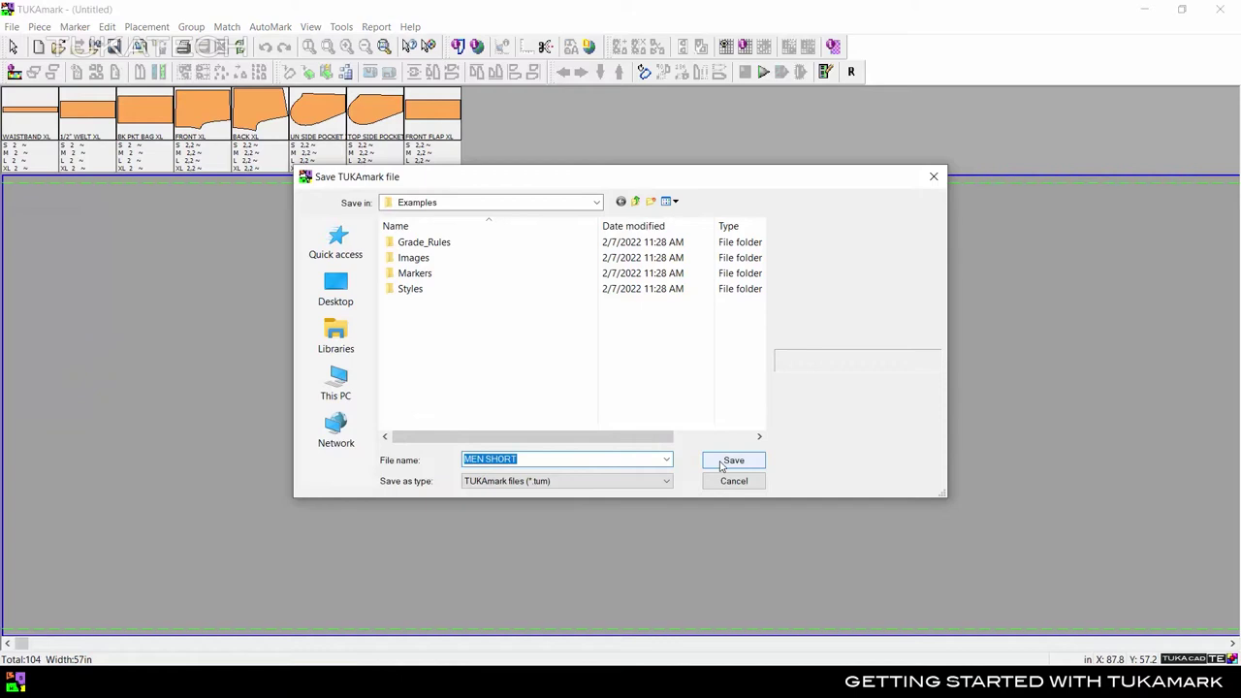
{"action": "left_click", "coordinate": [733, 460]}
{"action": "left_click", "coordinate": [620, 380]}
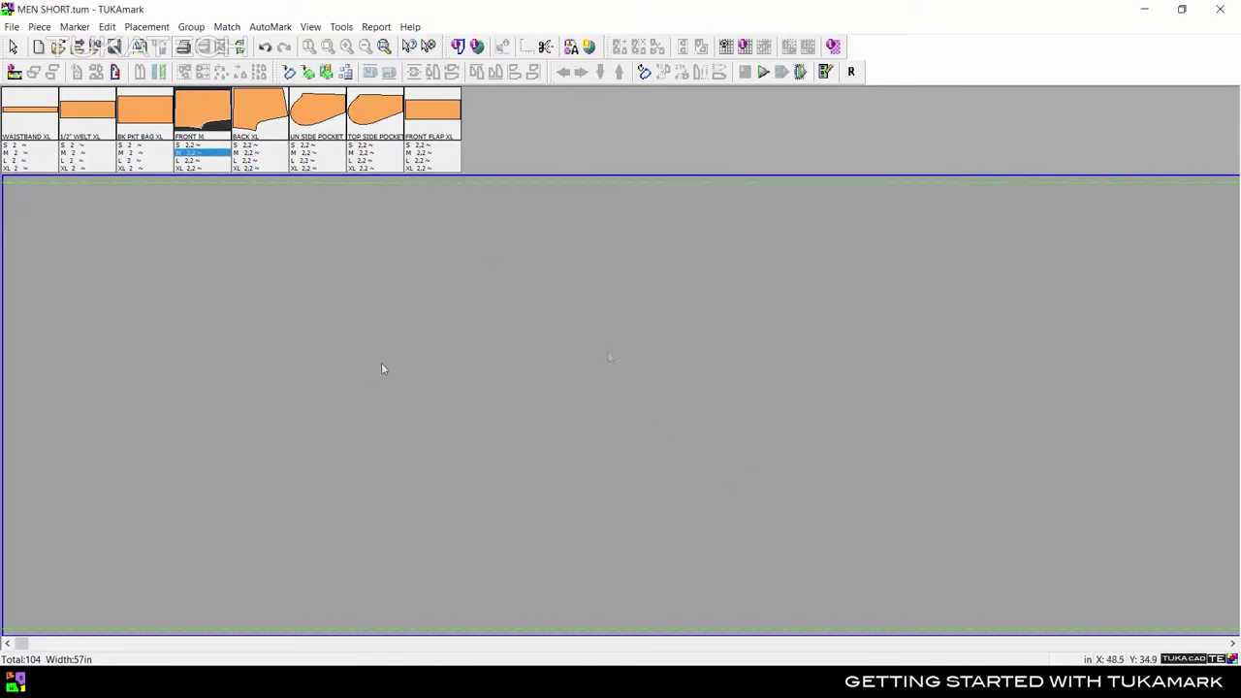
Switch the FRONT piece from XL down to size M
{"action": "left_click", "coordinate": [202, 168]}
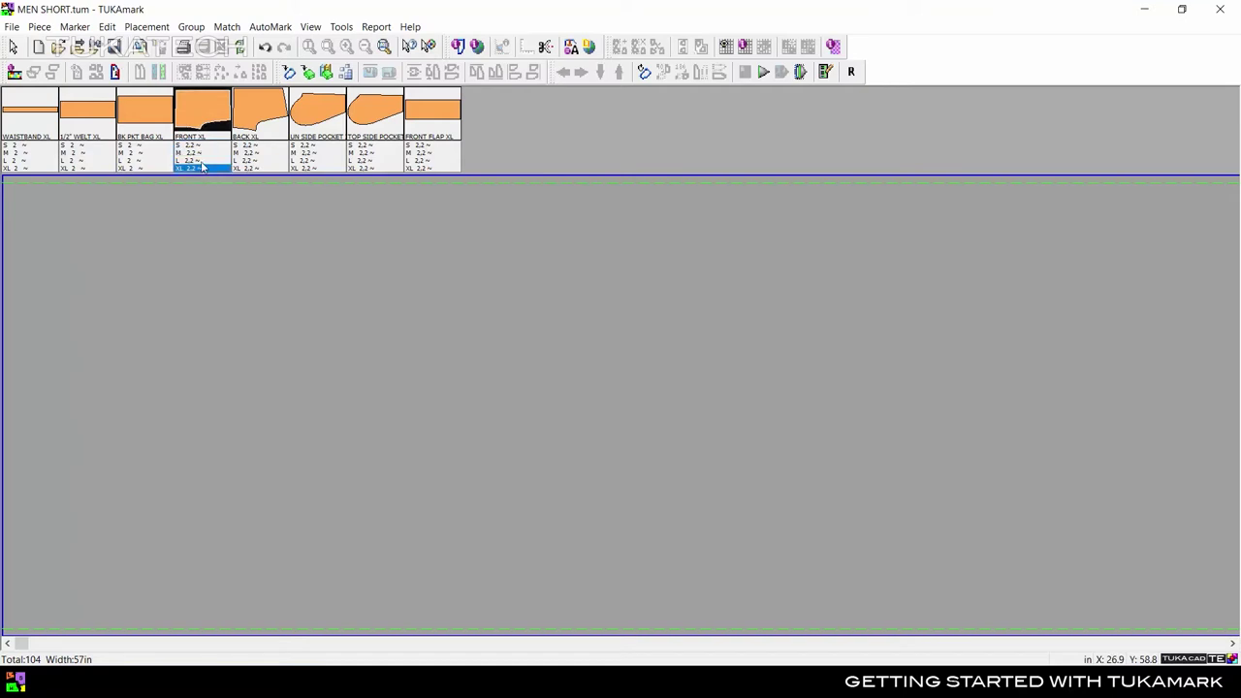
{"action": "key", "text": "Up"}
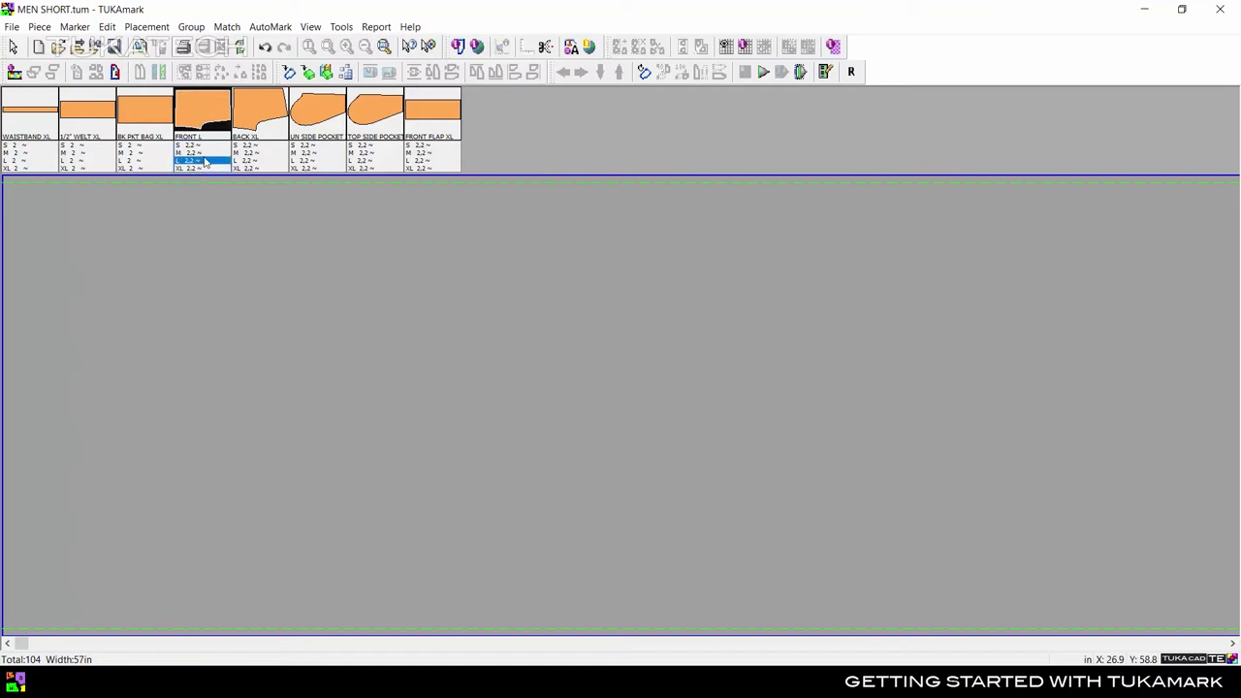
{"action": "key", "text": "Up"}
Place four FRONT M pieces on the marker and reposition them as a trial layout
{"action": "double_click", "coordinate": [208, 129]}
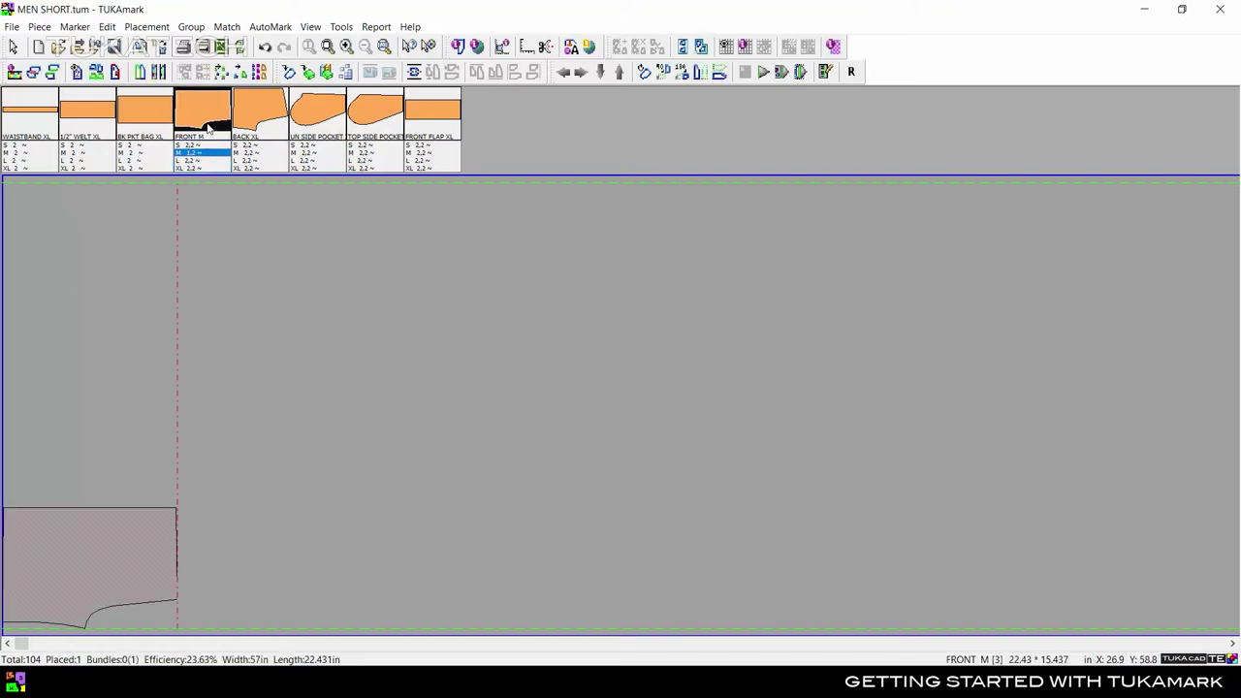
{"action": "double_click", "coordinate": [207, 129]}
{"action": "double_click", "coordinate": [207, 129]}
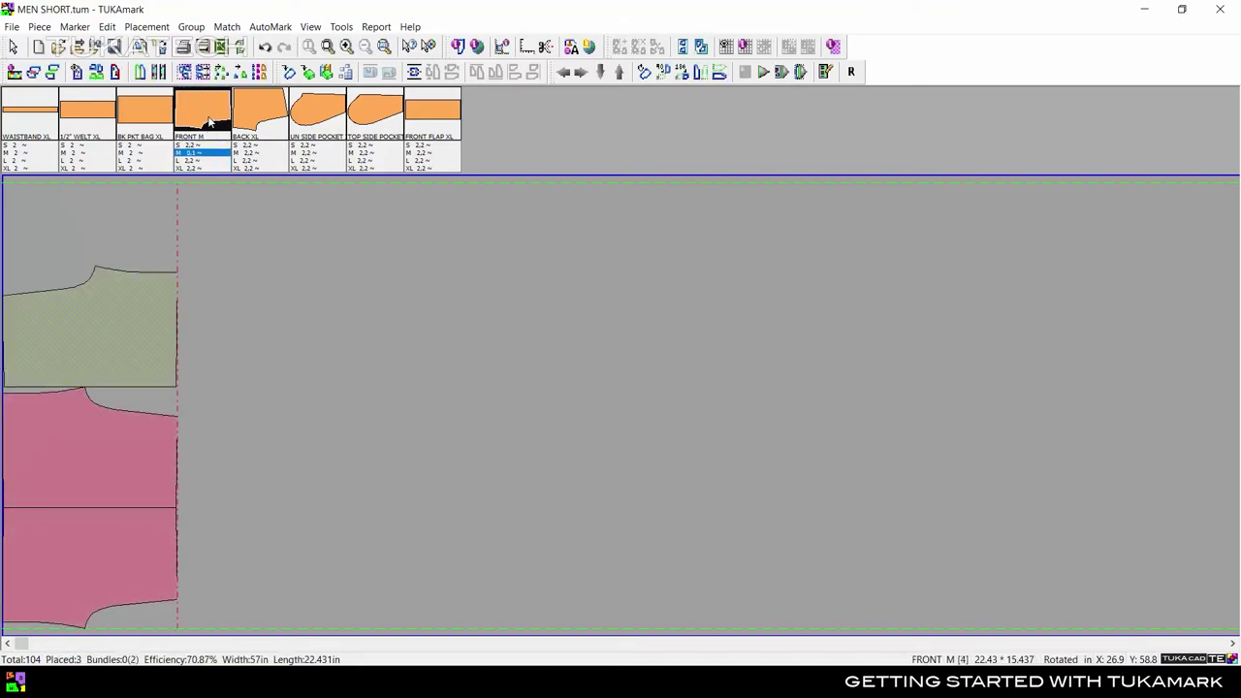
{"action": "double_click", "coordinate": [208, 129]}
{"action": "mouse_move", "coordinate": [251, 333]}
{"action": "left_mouse_down"}
{"action": "mouse_move", "coordinate": [513, 285]}
{"action": "mouse_move", "coordinate": [549, 410]}
{"action": "mouse_move", "coordinate": [547, 479]}
{"action": "mouse_move", "coordinate": [467, 503]}
{"action": "left_mouse_up"}
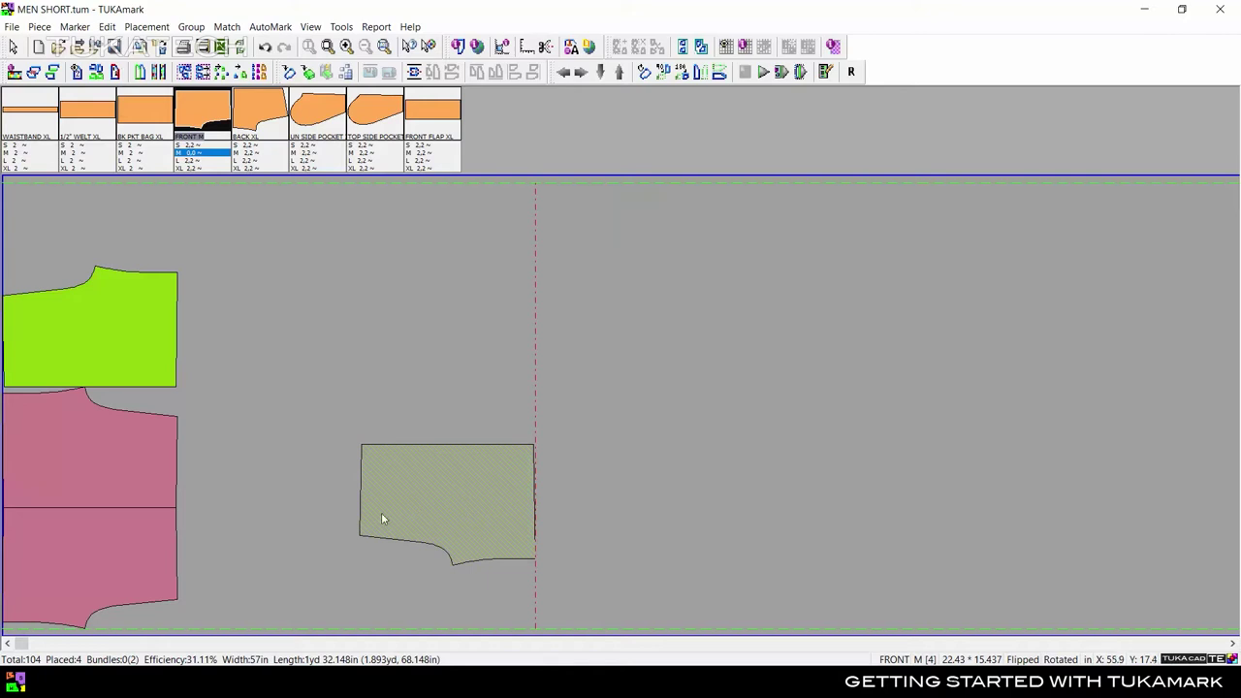
{"action": "left_click", "coordinate": [281, 556]}
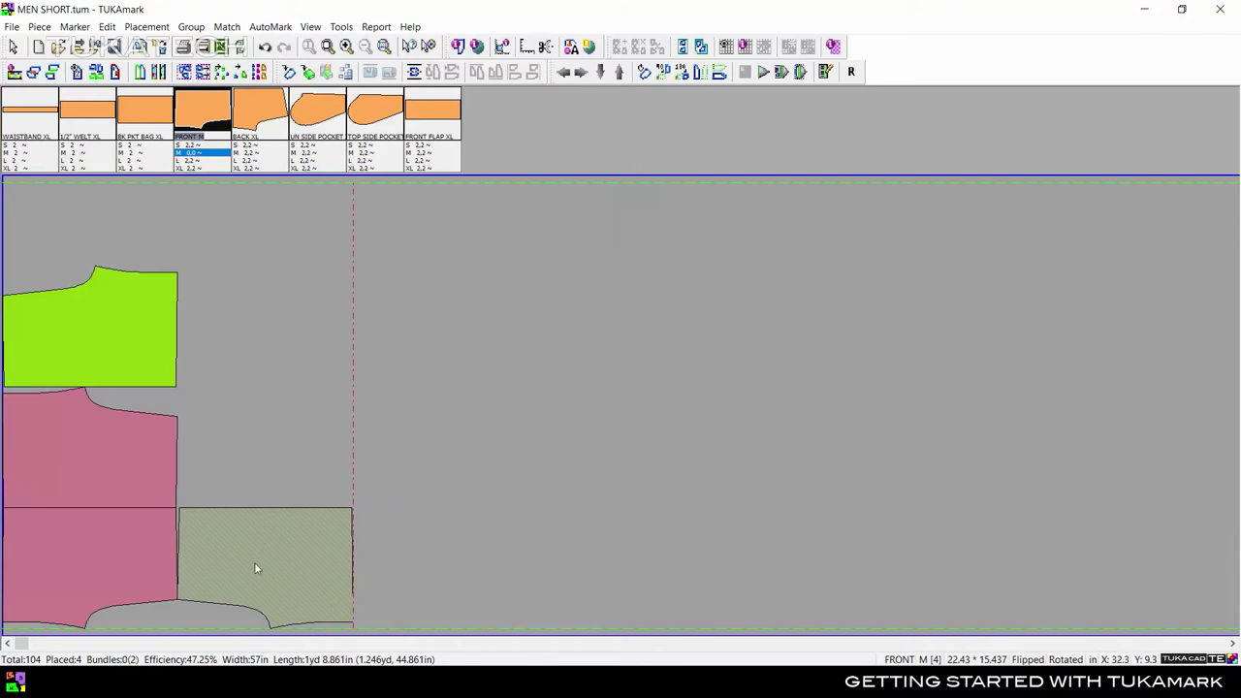
{"action": "left_click", "coordinate": [255, 305]}
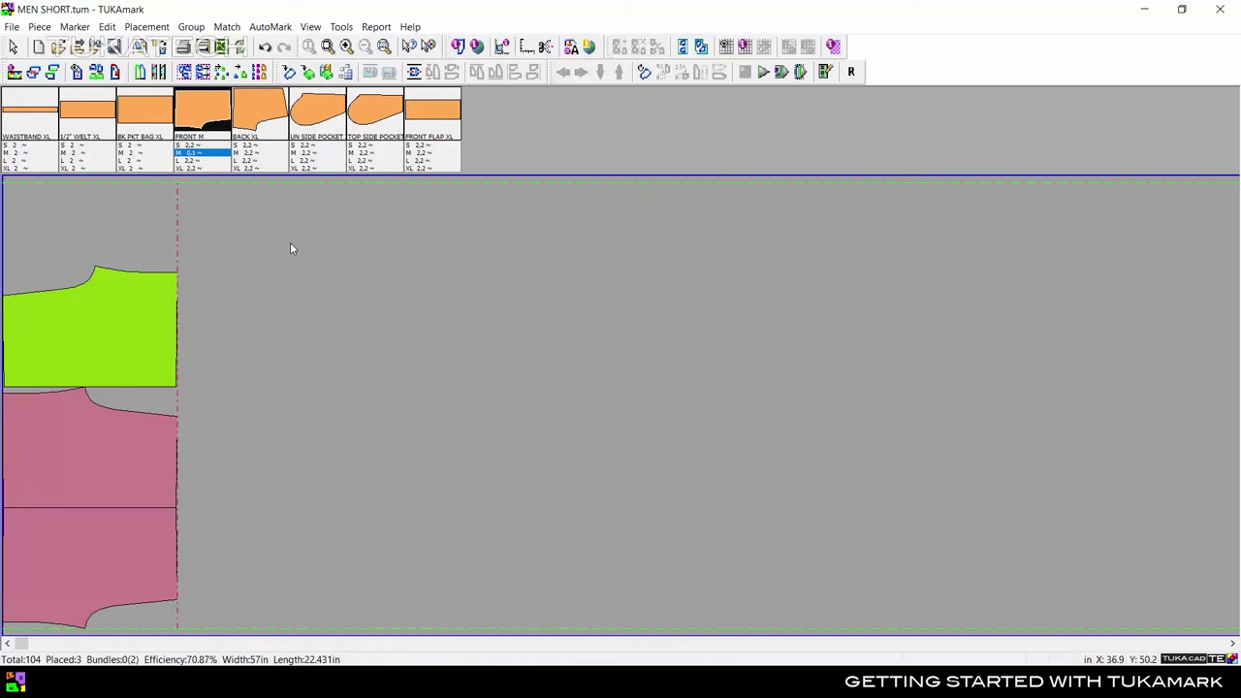
Remove the green and pink FRONT M pieces, then place all FRONT S pieces
{"action": "left_click", "coordinate": [164, 343]}
{"action": "left_click", "coordinate": [150, 487]}
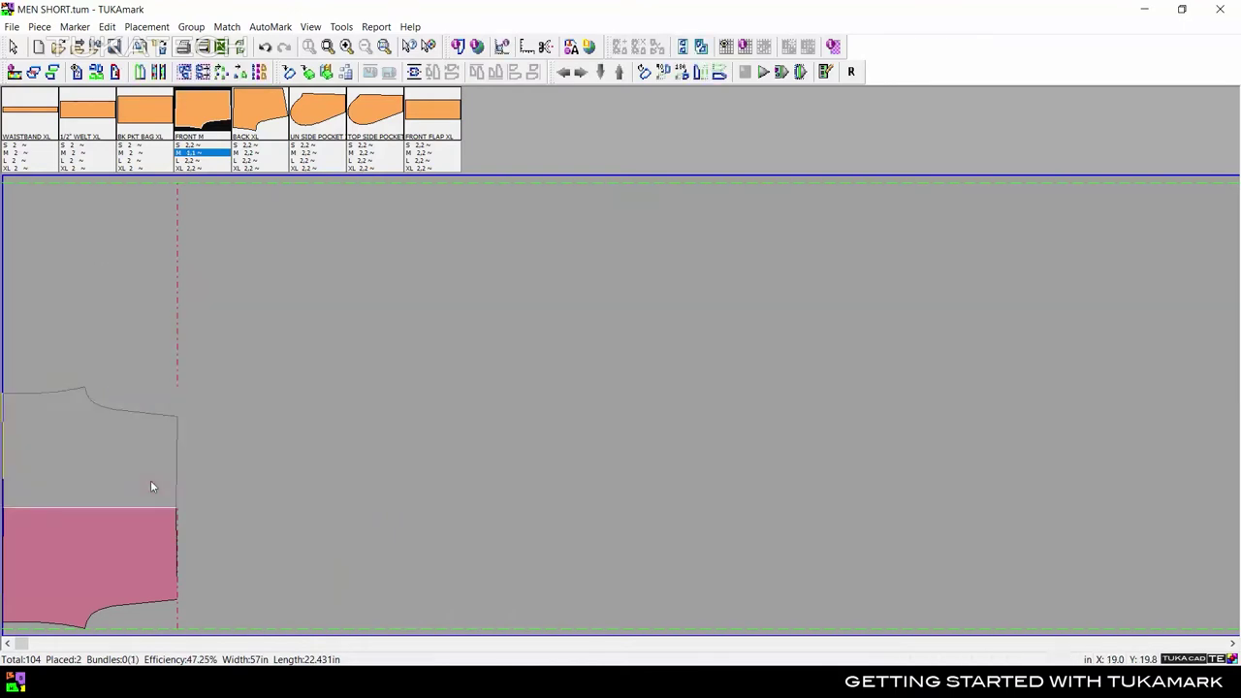
{"action": "left_click", "coordinate": [155, 543]}
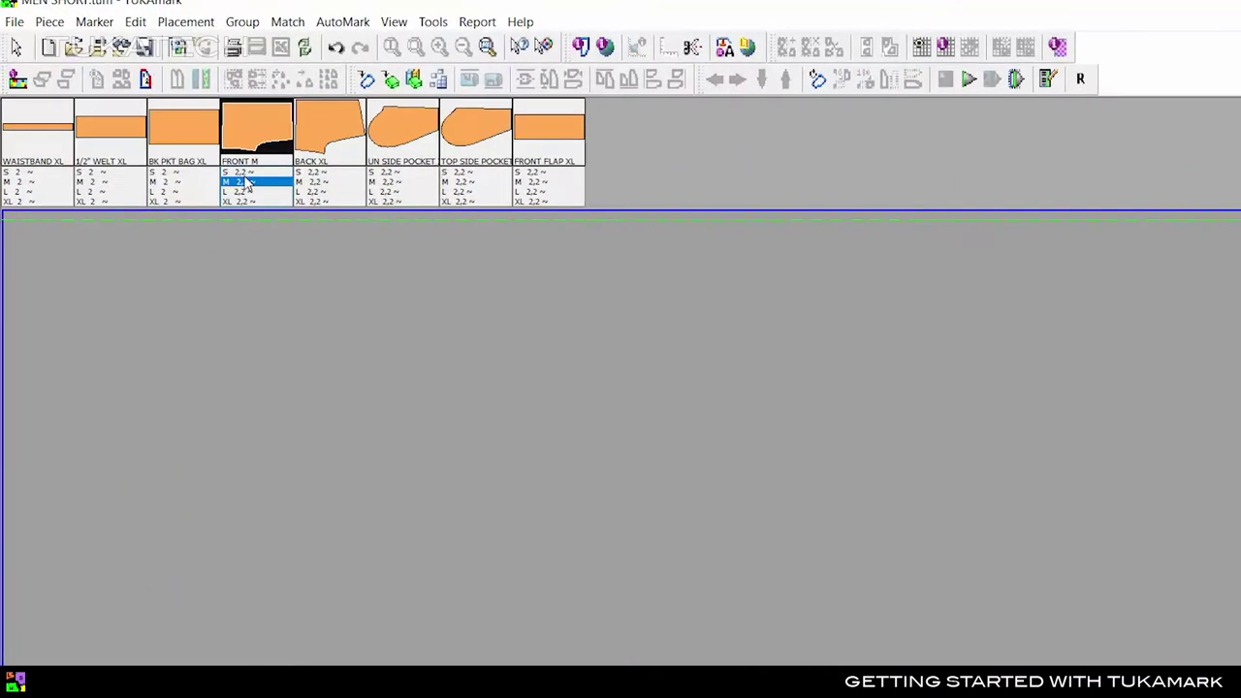
{"action": "left_click", "coordinate": [245, 172]}
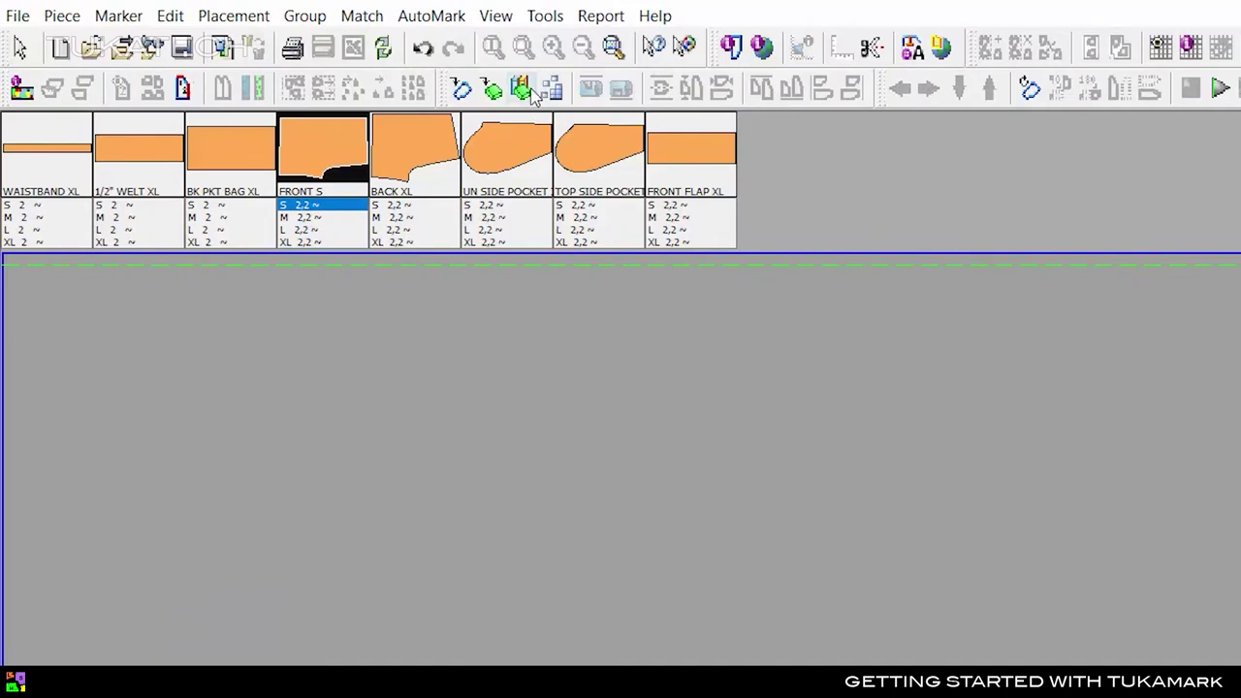
{"action": "left_click", "coordinate": [531, 92]}
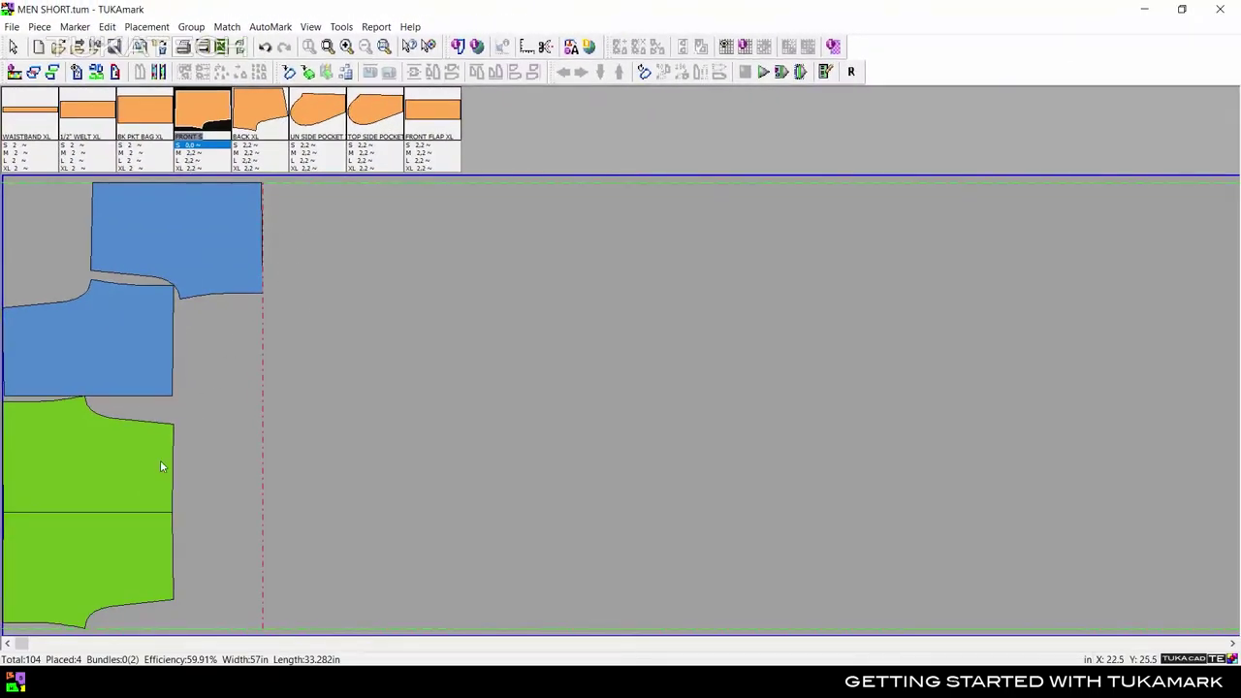
{"action": "left_click_drag", "start_coordinate": [78, 557], "coordinate": [534, 568]}
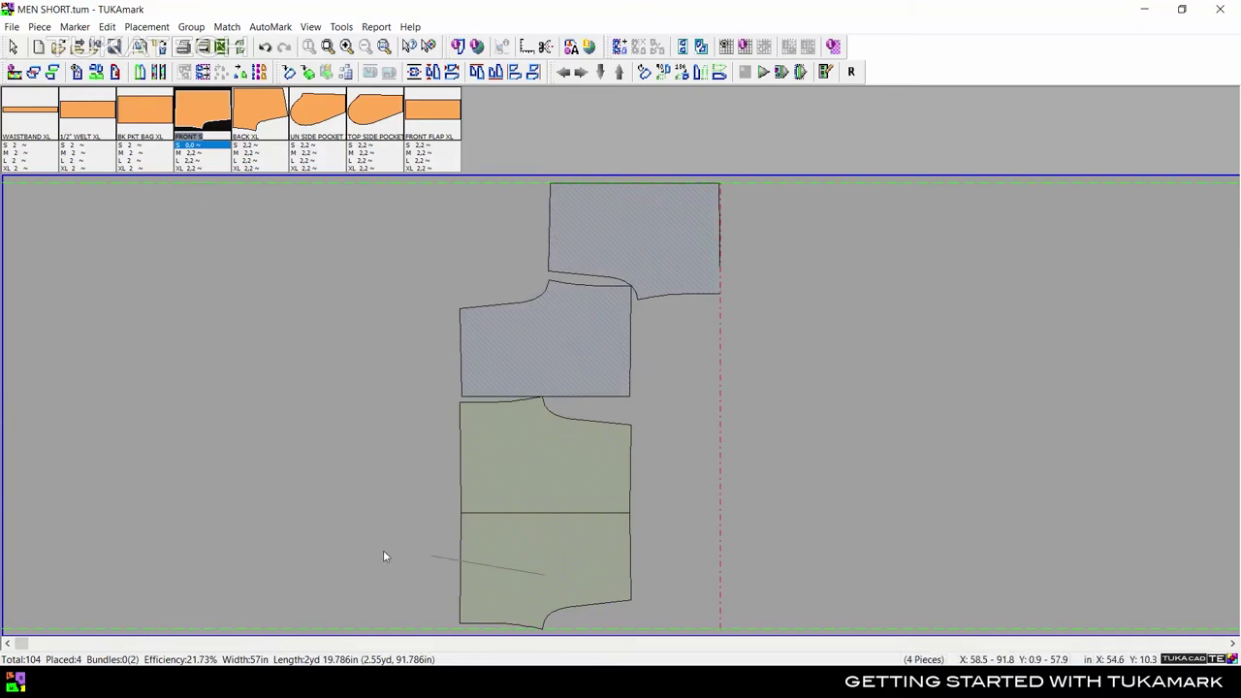
{"action": "left_click", "coordinate": [187, 429]}
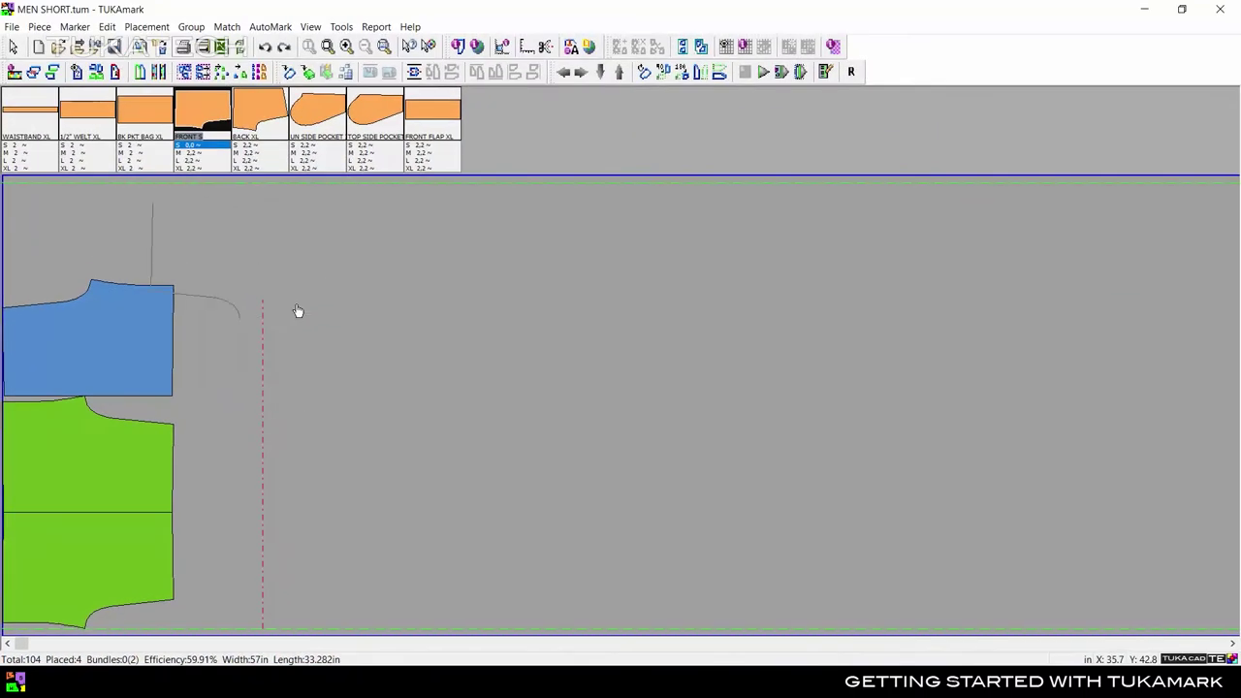
{"action": "left_click_drag", "start_coordinate": [298, 311], "coordinate": [410, 349]}
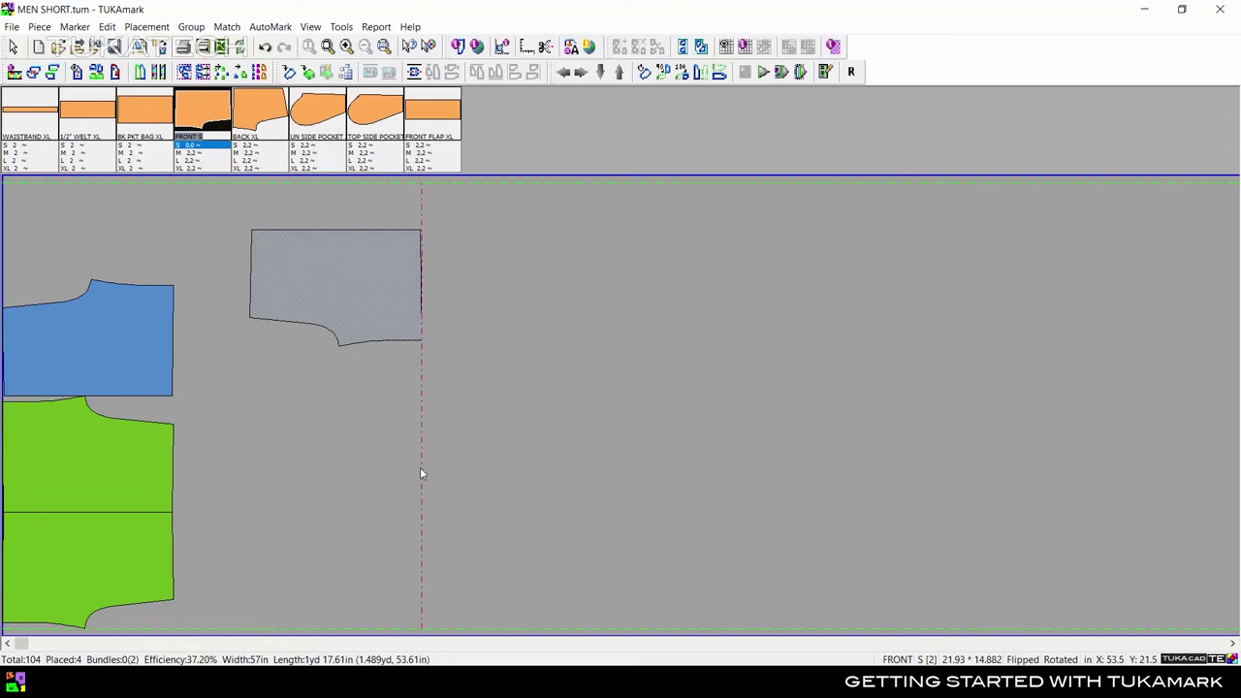
{"action": "mouse_move", "coordinate": [388, 332]}
{"action": "left_mouse_down"}
{"action": "mouse_move", "coordinate": [352, 387]}
{"action": "mouse_move", "coordinate": [503, 364]}
{"action": "left_mouse_up"}
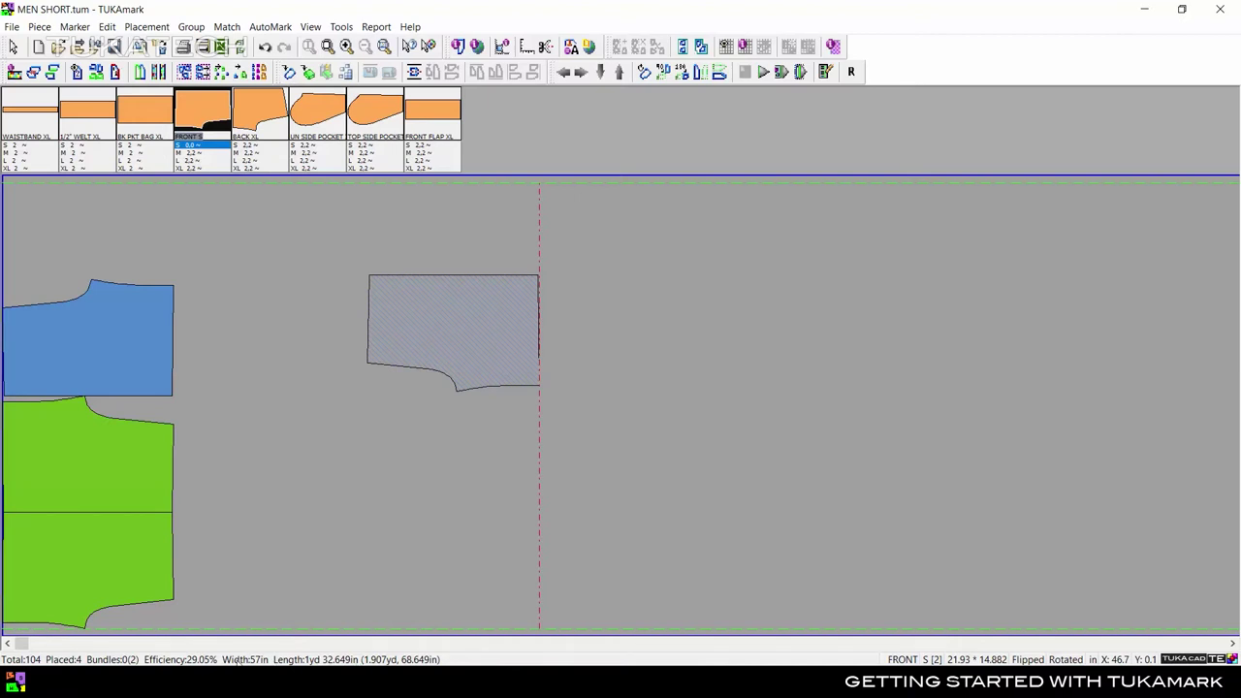
{"action": "mouse_move", "coordinate": [404, 326]}
{"action": "left_mouse_down"}
{"action": "mouse_move", "coordinate": [301, 302]}
{"action": "mouse_move", "coordinate": [155, 215]}
{"action": "left_mouse_up"}
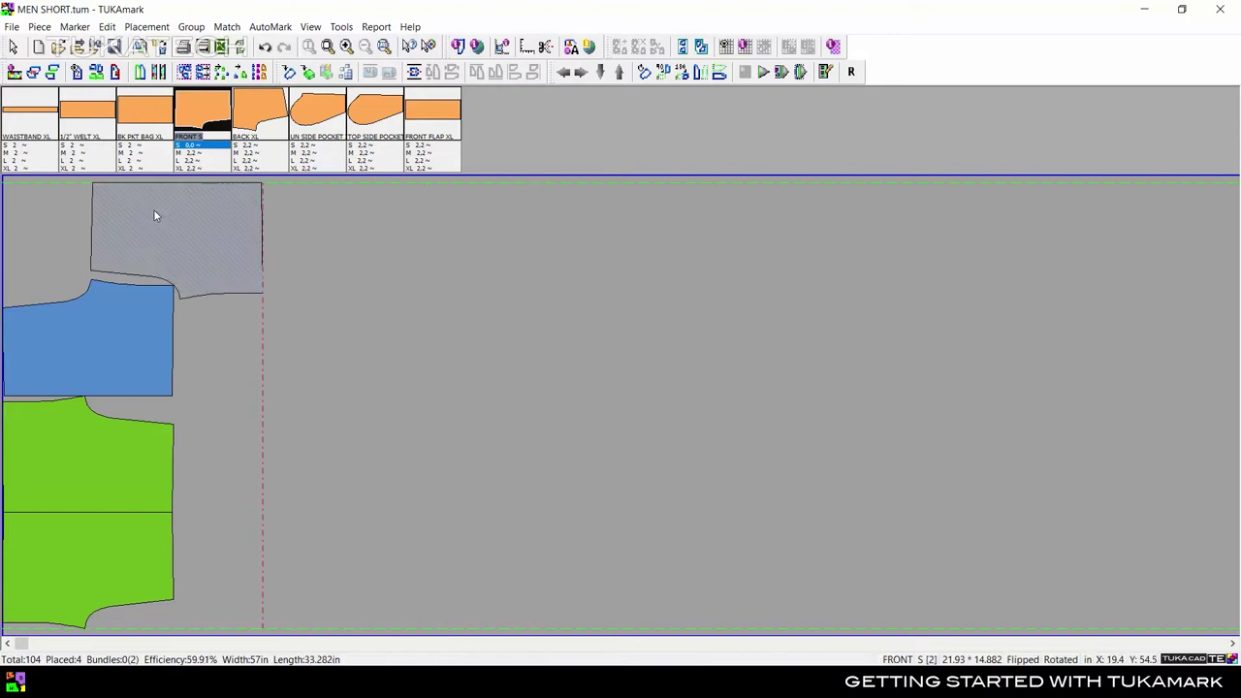
Delete all four placed FRONT S pieces and switch every pattern piece to size XL
{"action": "left_click", "coordinate": [279, 384]}
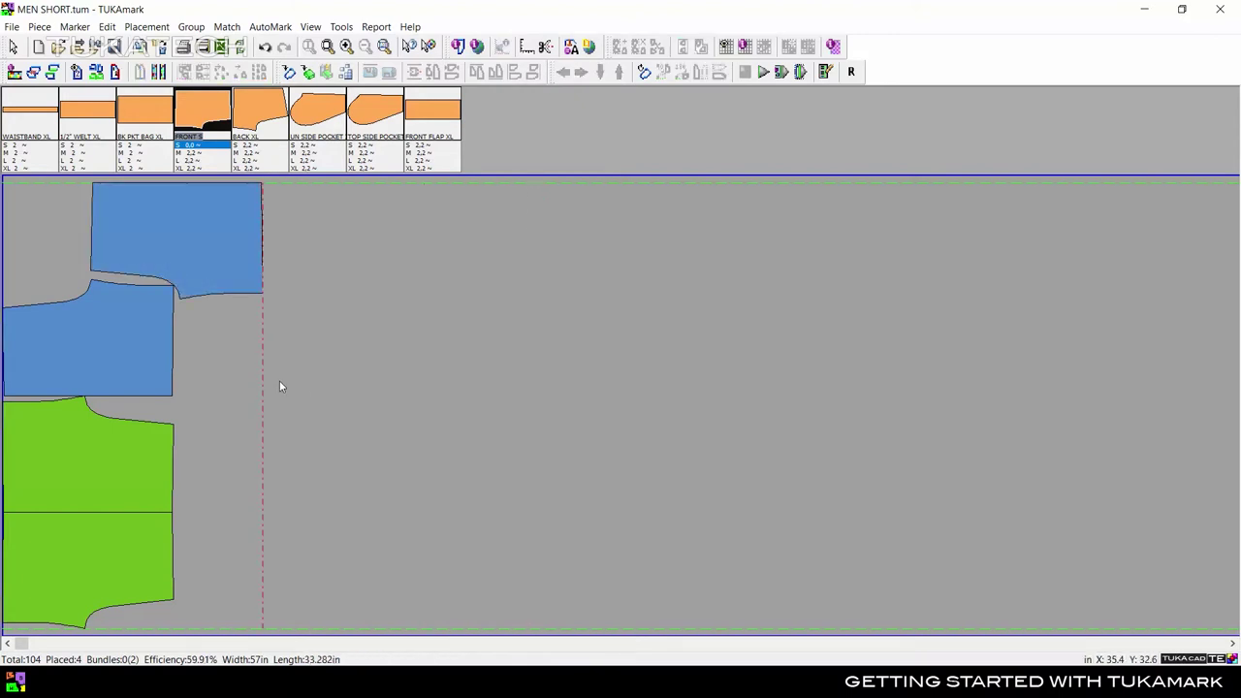
{"action": "key", "text": "ctrl+a"}
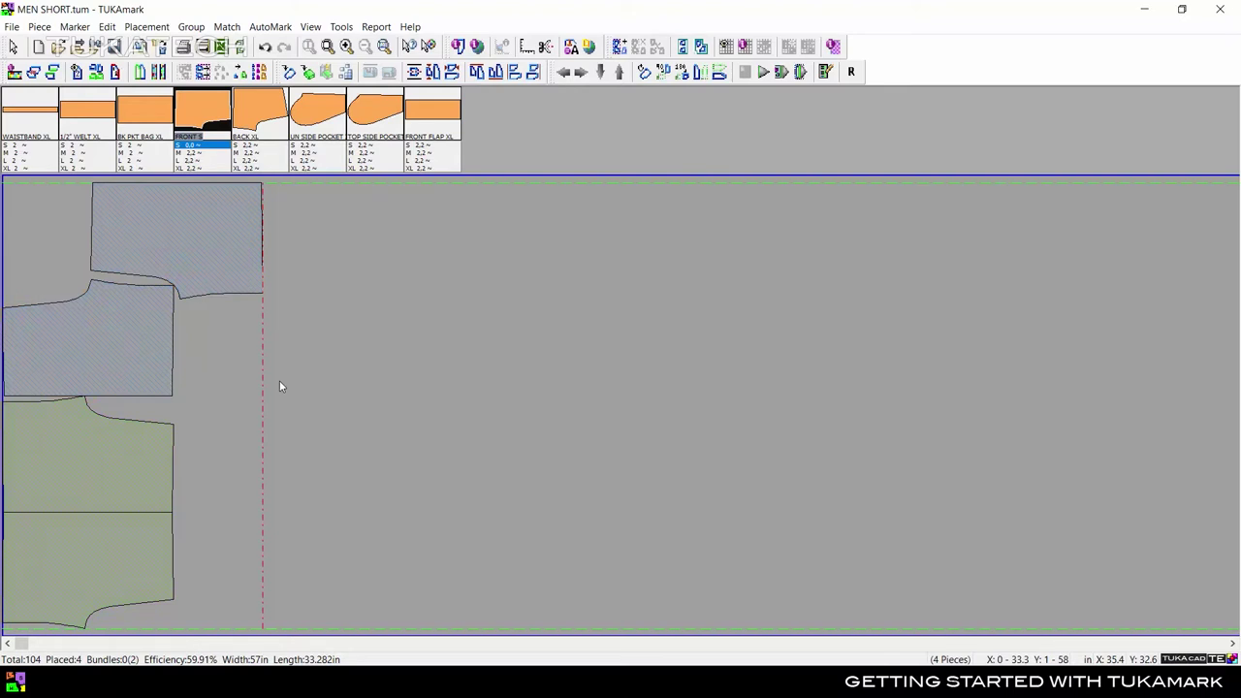
{"action": "key", "text": "Delete"}
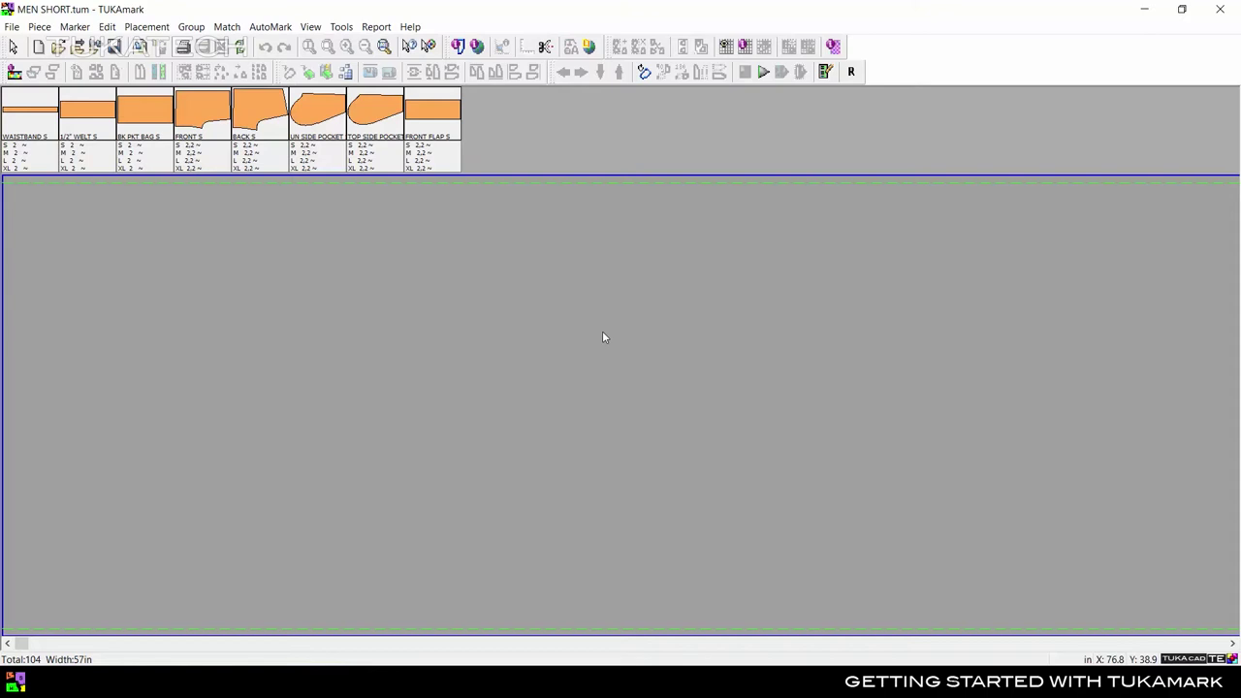
{"action": "left_click", "coordinate": [212, 169]}
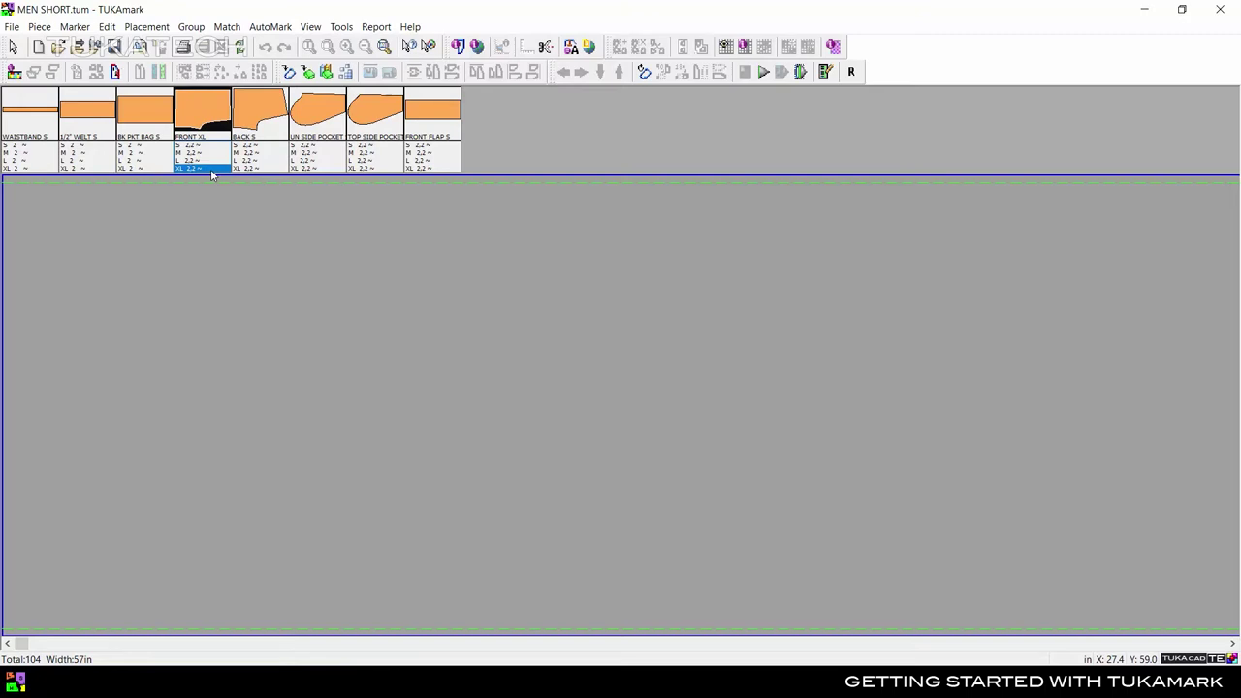
{"action": "double_click", "coordinate": [210, 169]}
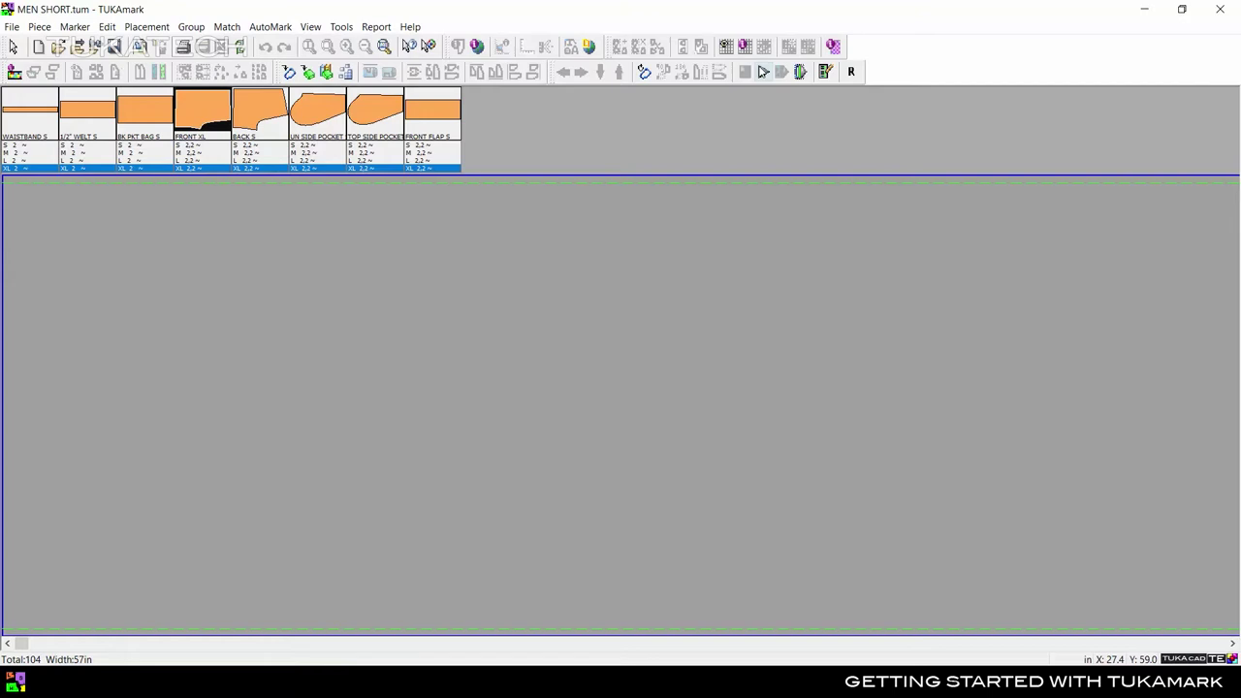
Run AutoMark on the selected pieces only with a time limit of 1
{"action": "left_click", "coordinate": [763, 72]}
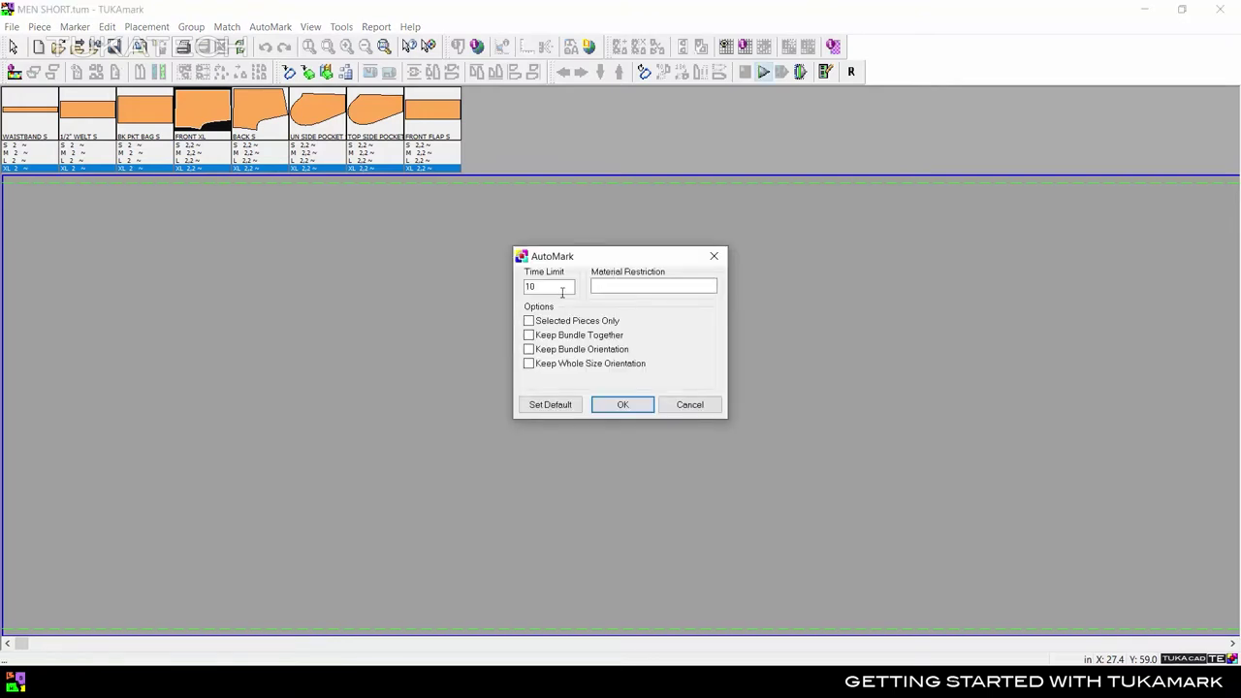
{"action": "left_click_drag", "start_coordinate": [561, 291], "coordinate": [461, 286]}
{"action": "type", "text": "1"}
{"action": "left_click", "coordinate": [557, 323]}
{"action": "left_click", "coordinate": [622, 405]}
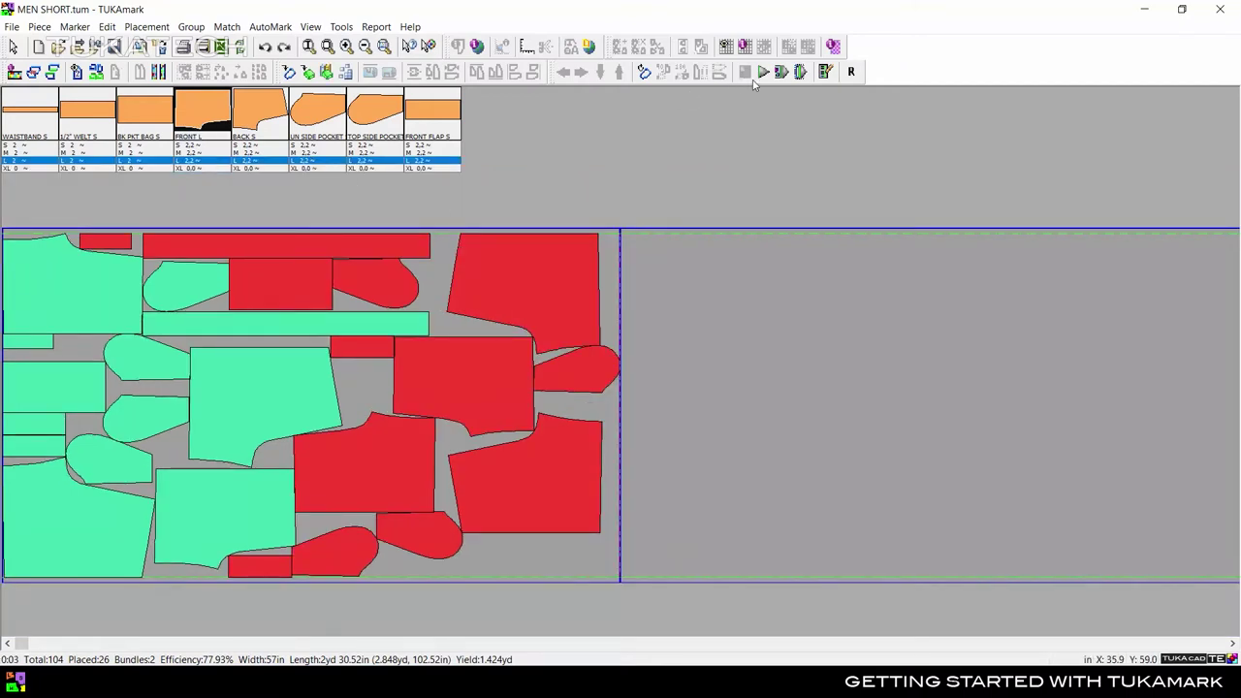
Auto-nest the next selected bundles with time limit 1 and Selected Pieces Only
{"action": "left_click", "coordinate": [781, 72]}
{"action": "double_click", "coordinate": [531, 286]}
{"action": "type", "text": "1"}
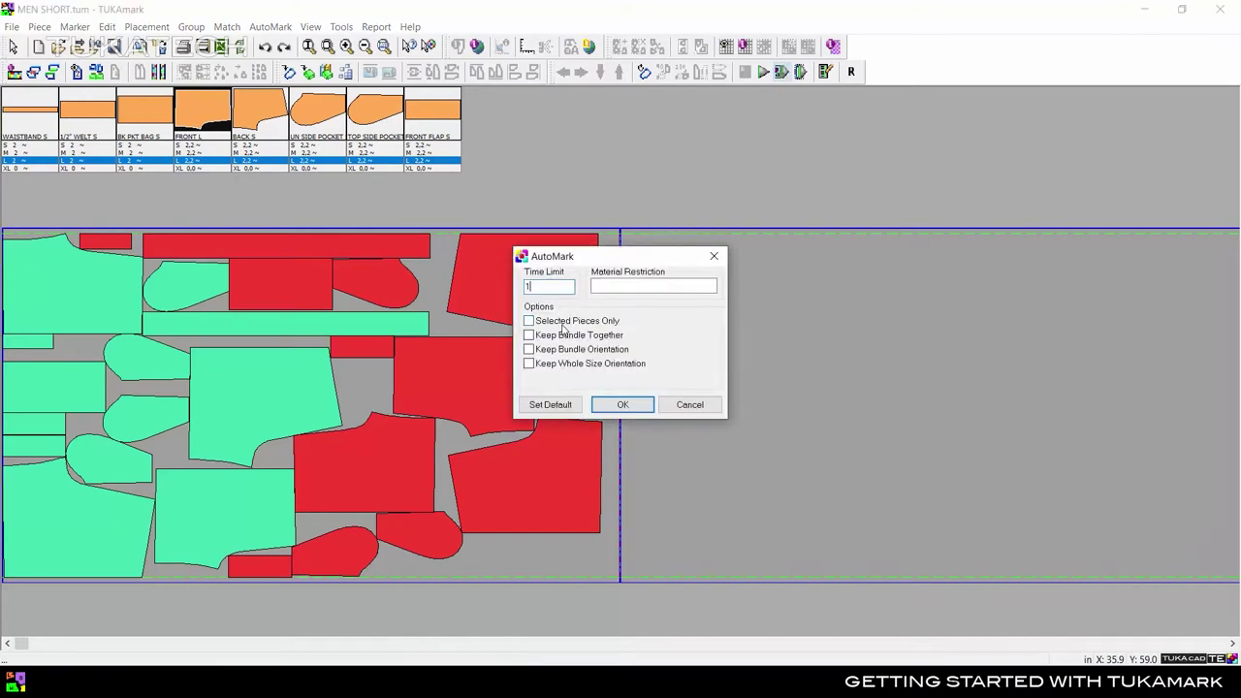
{"action": "left_click", "coordinate": [564, 322]}
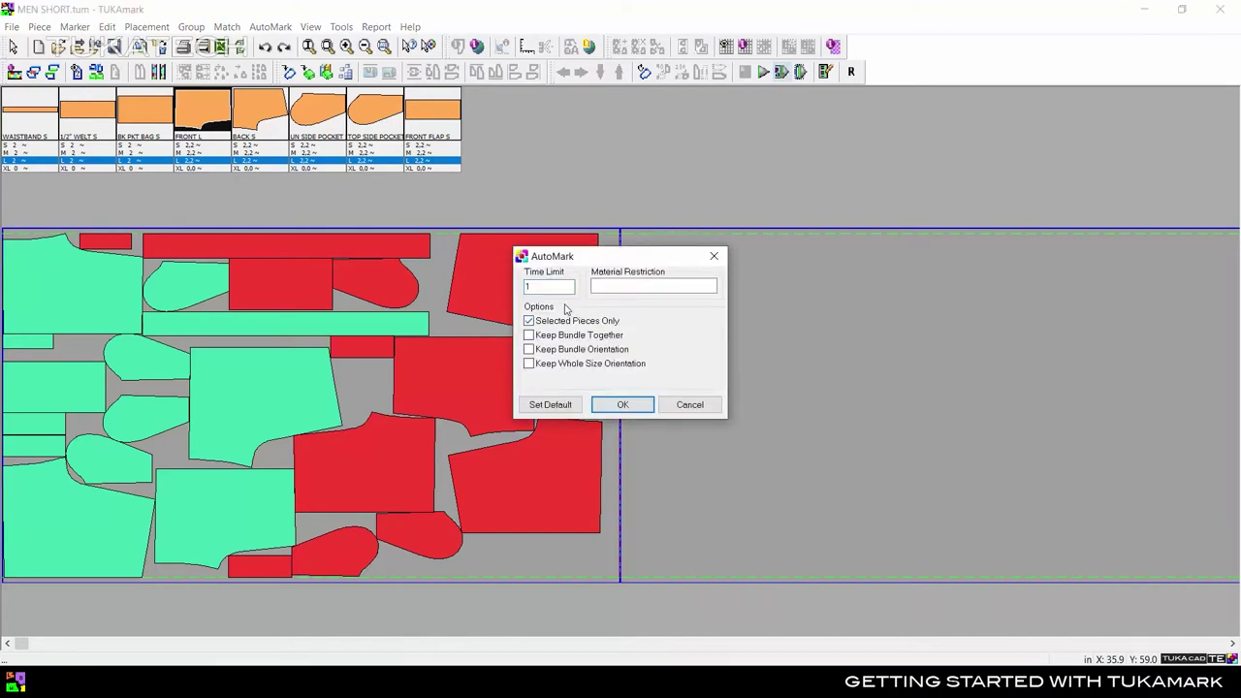
{"action": "left_click", "coordinate": [625, 405]}
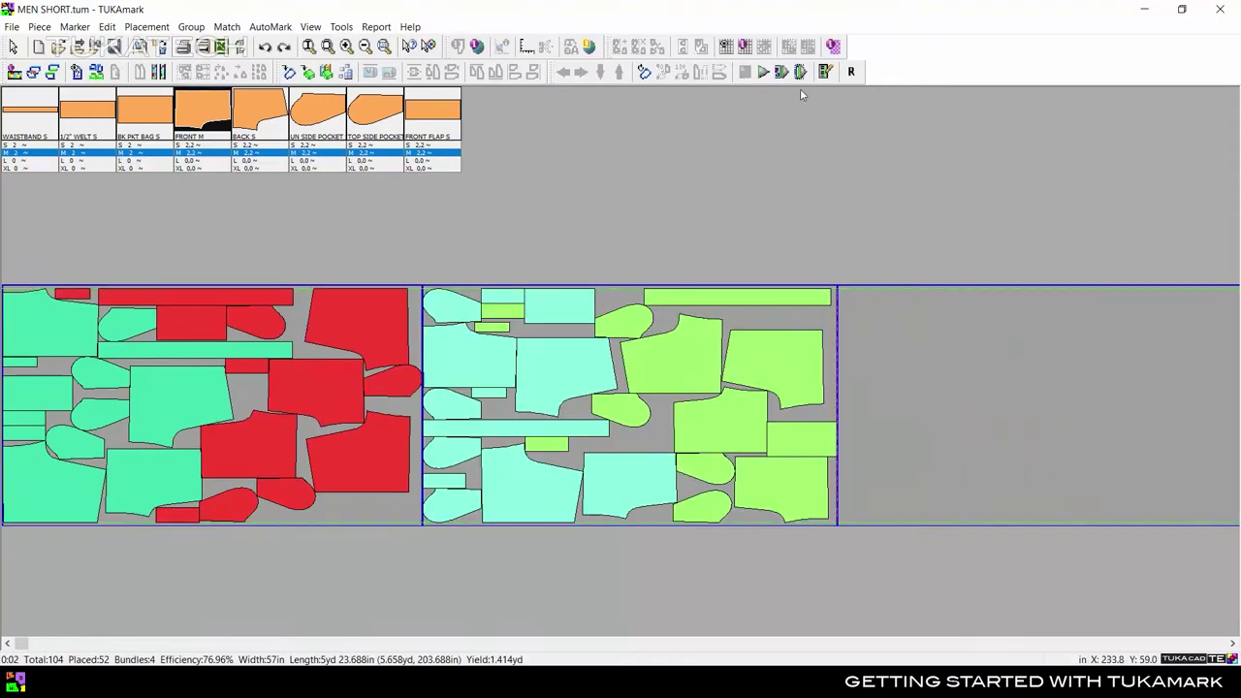
Repeat AutoMark for each remaining size until all 104 pieces are placed
{"action": "left_click", "coordinate": [799, 70]}
{"action": "left_click", "coordinate": [622, 404]}
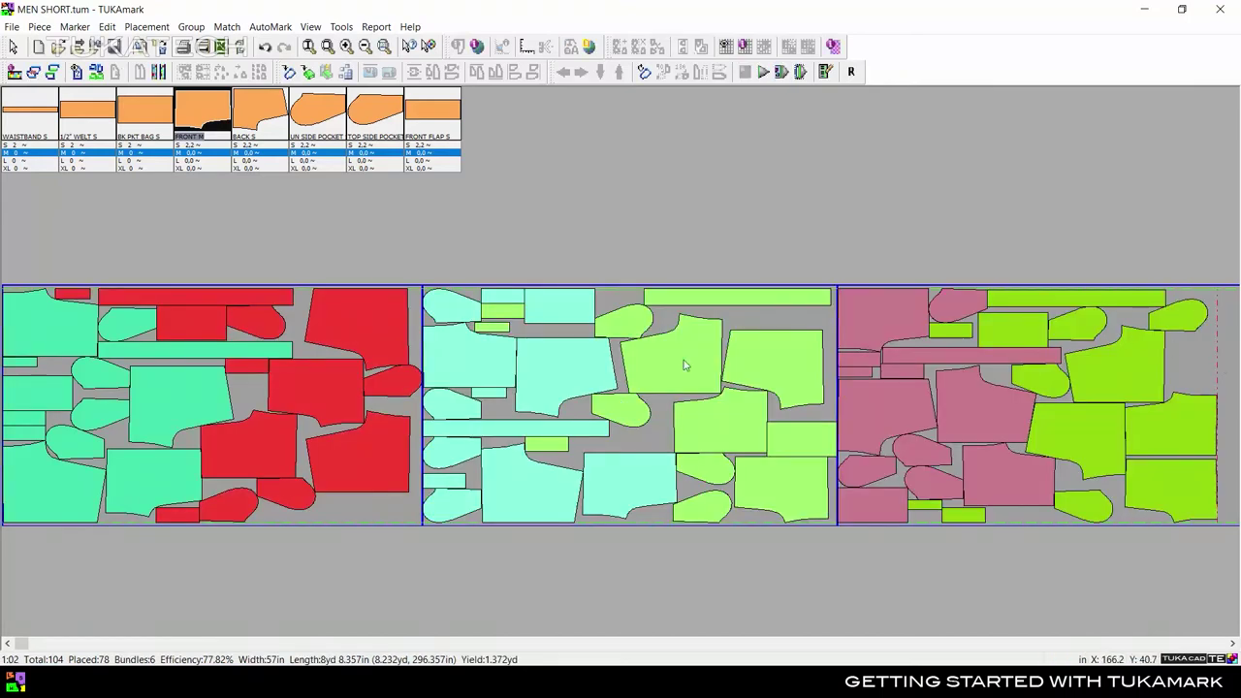
{"action": "left_click", "coordinate": [611, 398]}
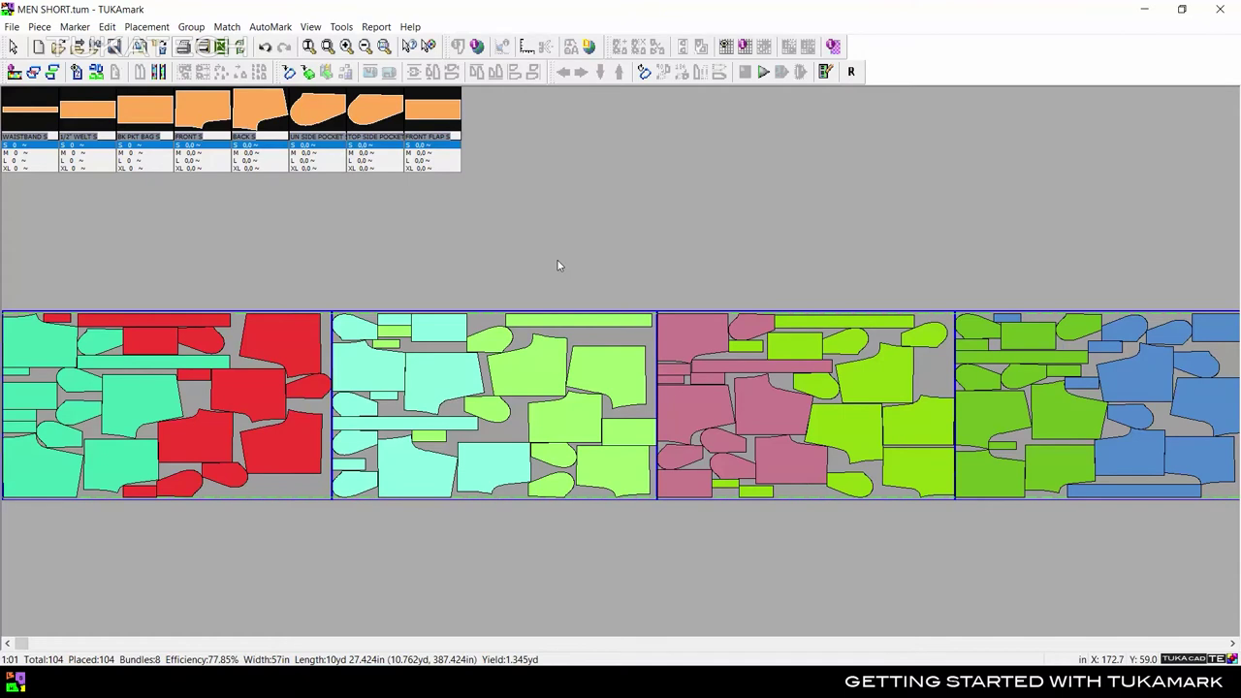
Empty the marker of all pieces with Marker > Empty Marker
{"action": "left_click", "coordinate": [75, 26]}
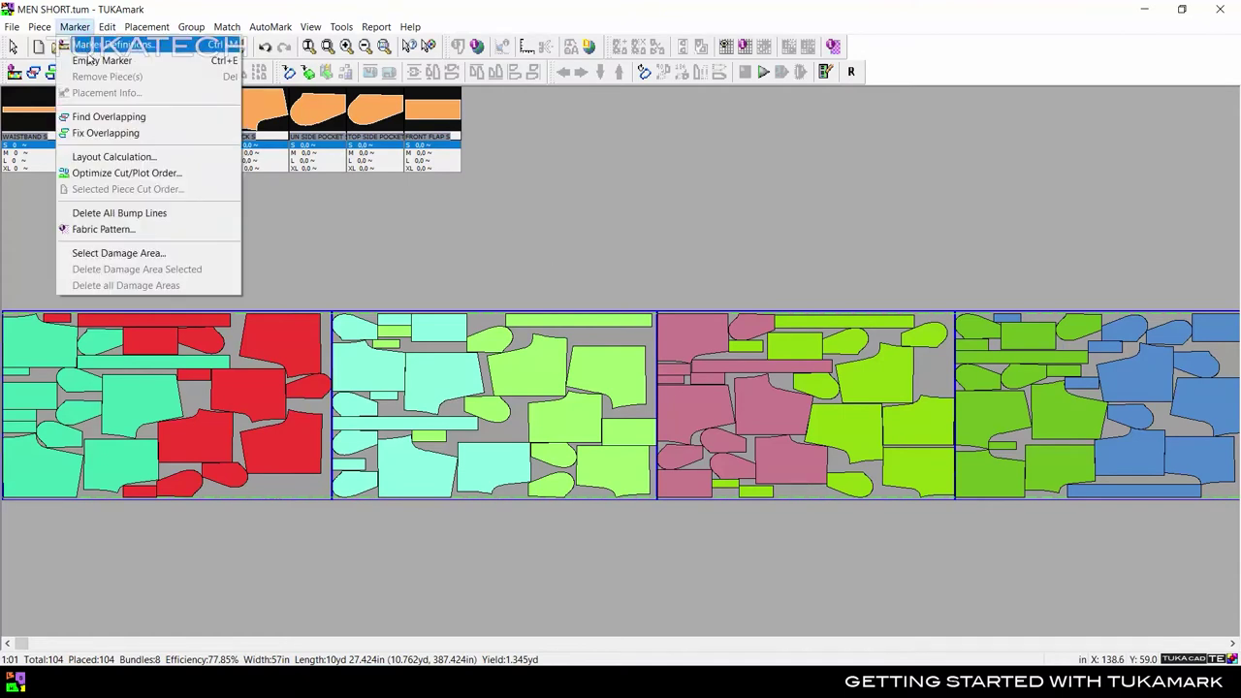
{"action": "left_click", "coordinate": [89, 61]}
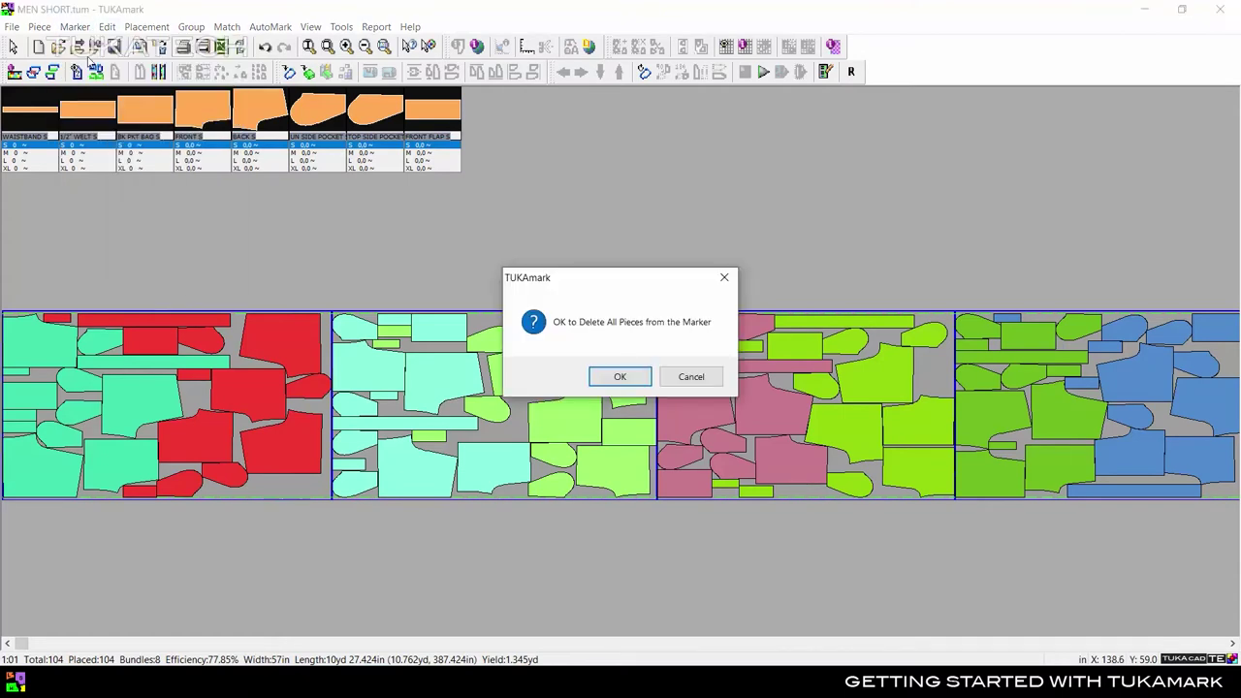
{"action": "left_click", "coordinate": [594, 369]}
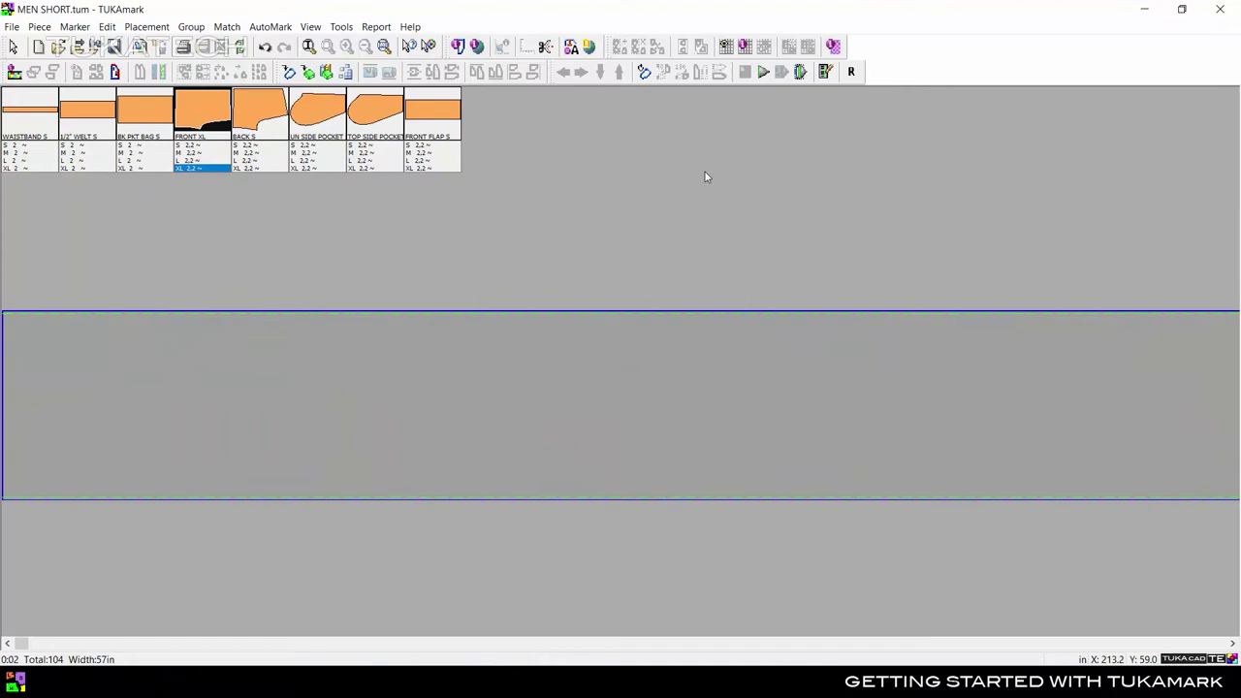
Auto-nest all pieces again with a time limit of 3
{"action": "left_click", "coordinate": [762, 72]}
{"action": "double_click", "coordinate": [528, 286]}
{"action": "type", "text": "3"}
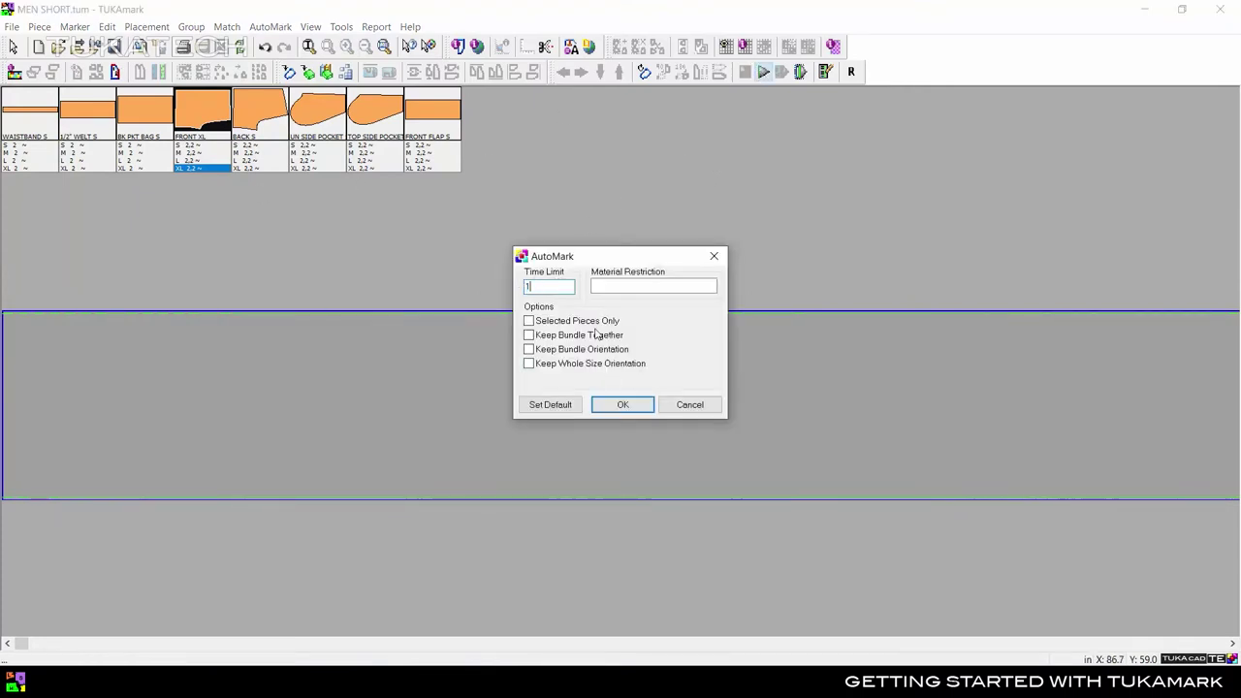
{"action": "left_click", "coordinate": [620, 404]}
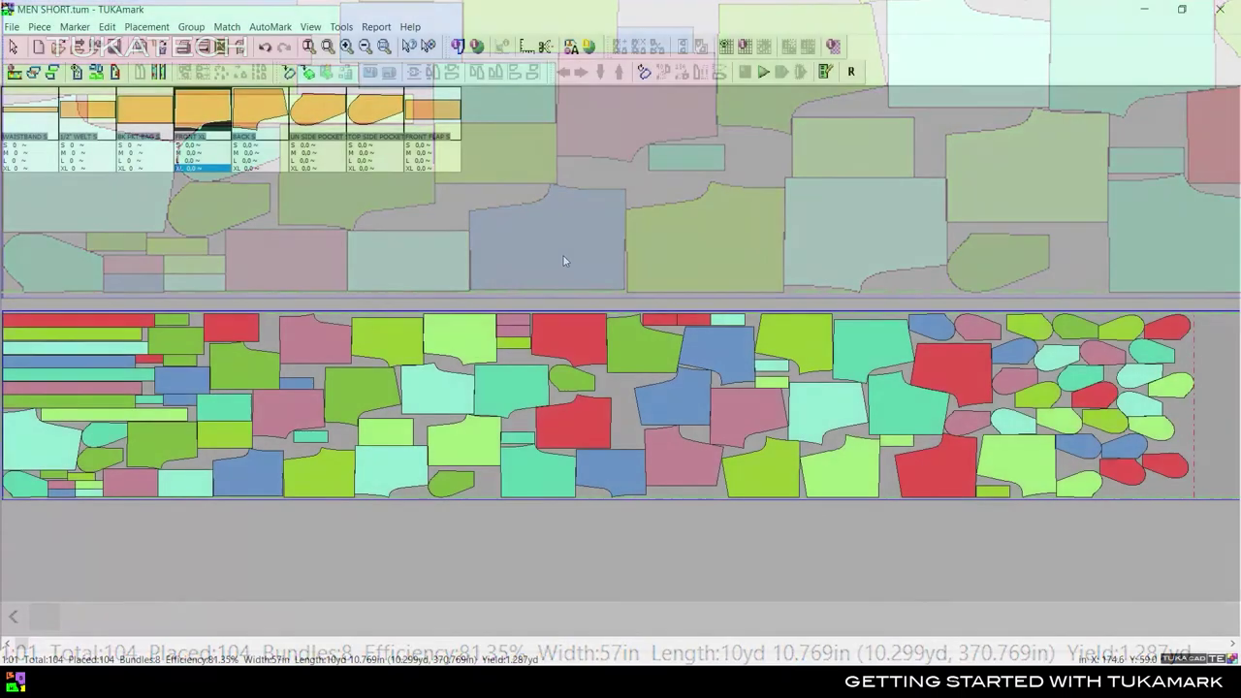
Delete all pieces and rerun AutoMark to renest all 104 pieces
{"action": "key", "text": "Delete"}
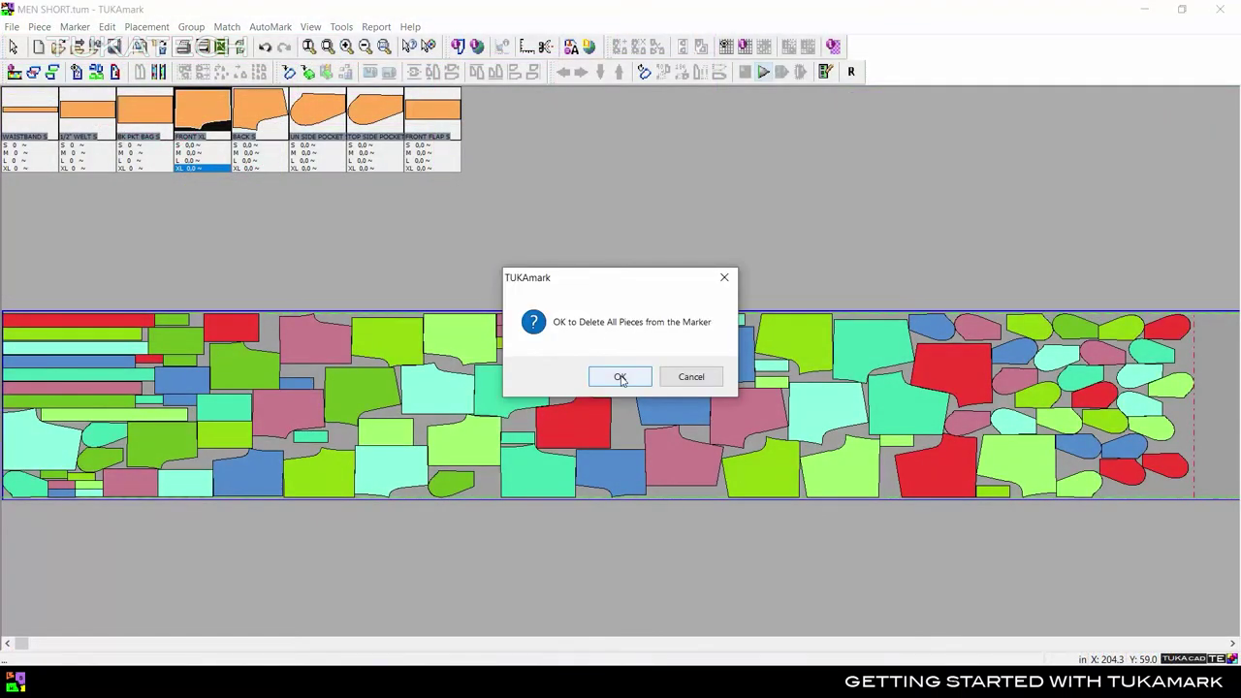
{"action": "left_click", "coordinate": [619, 377]}
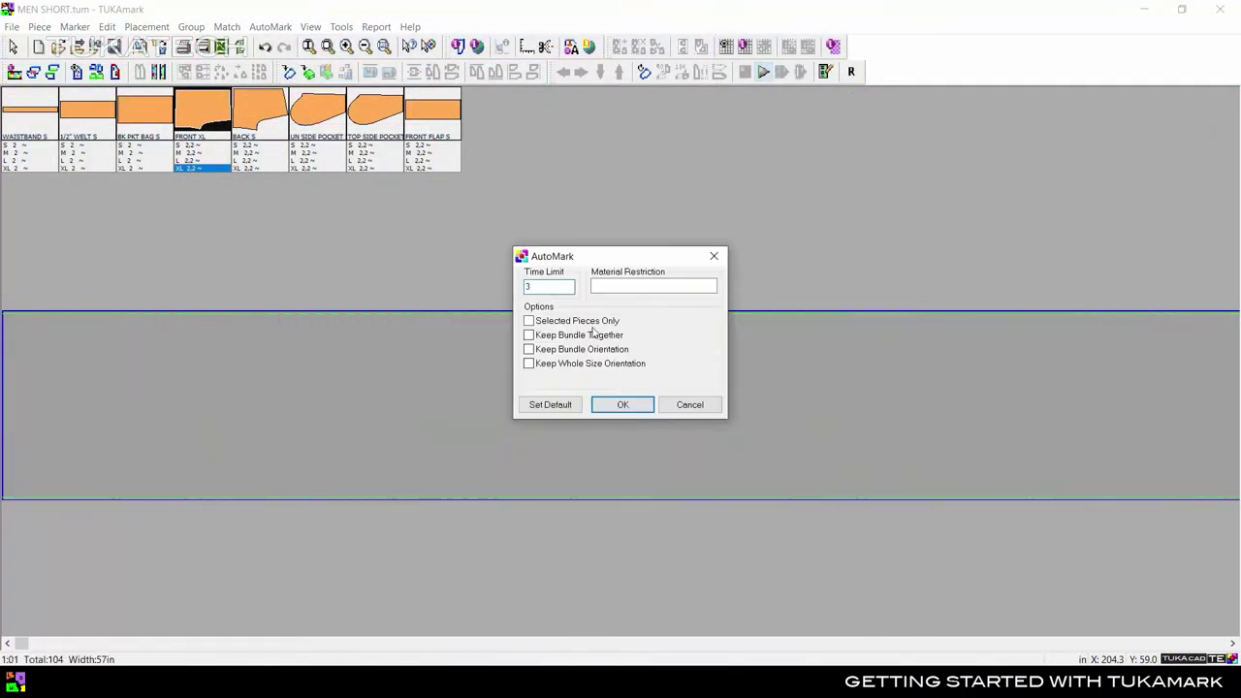
{"action": "left_click", "coordinate": [623, 404]}
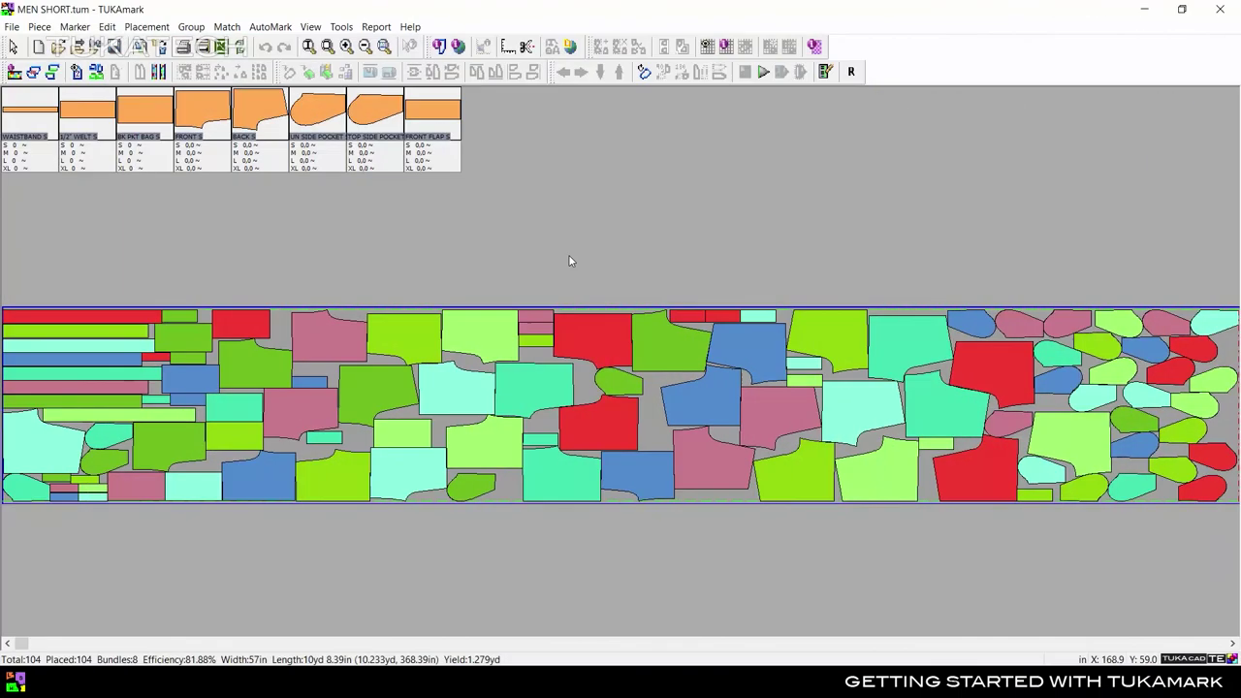
Run SMARTmark nesting with a 3-minute time limit on the empty marker
{"action": "left_click", "coordinate": [764, 73]}
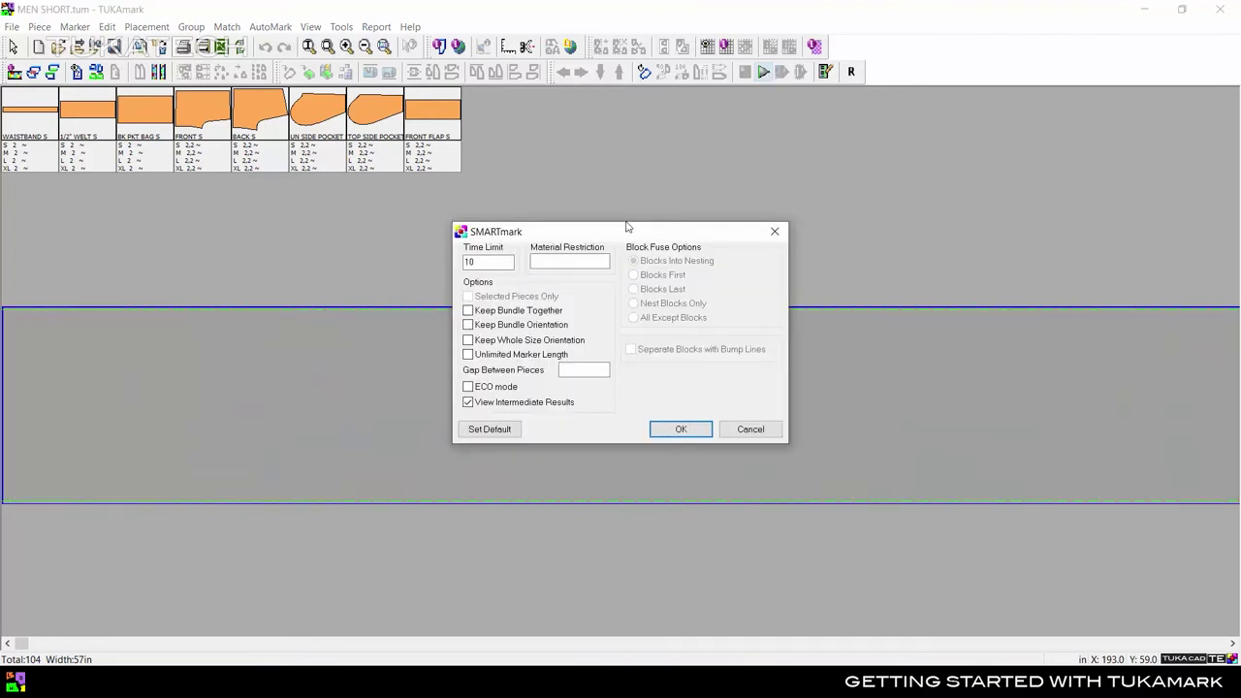
{"action": "left_click_drag", "start_coordinate": [513, 265], "coordinate": [450, 262]}
{"action": "left_click", "coordinate": [663, 427]}
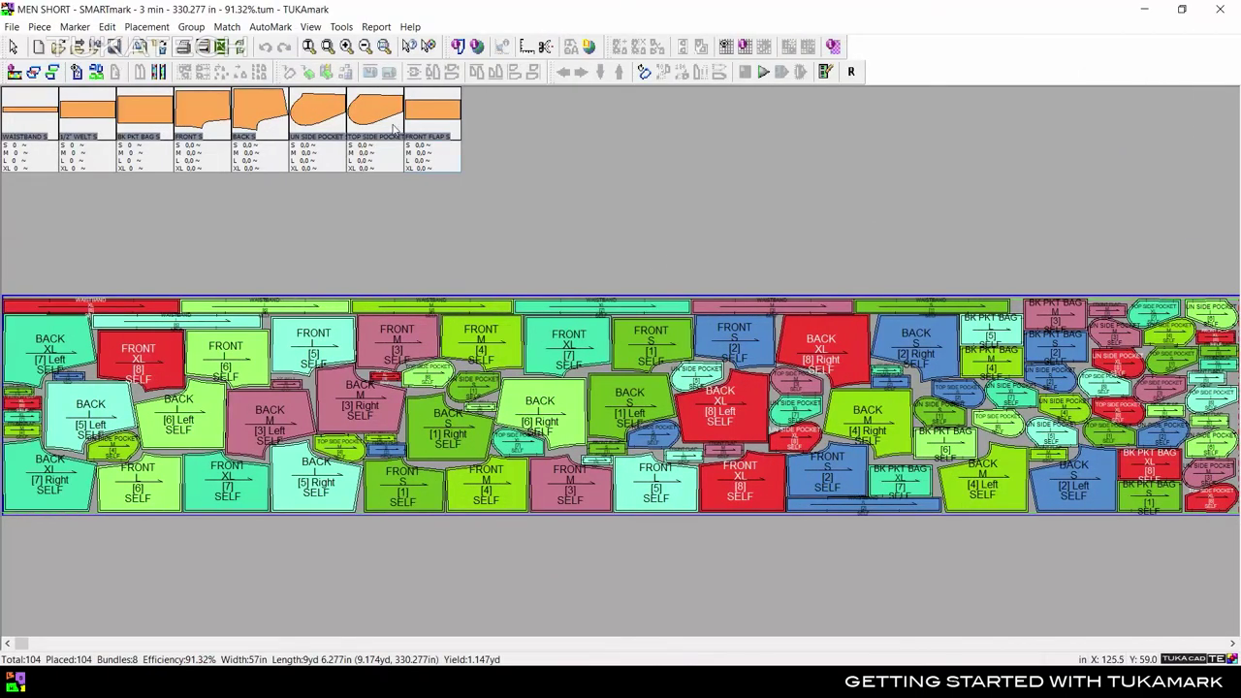
Open the Summary Report, review width, length, pieces, efficiency and yield, and open the Excel export
{"action": "left_click", "coordinate": [376, 26]}
{"action": "left_click", "coordinate": [412, 43]}
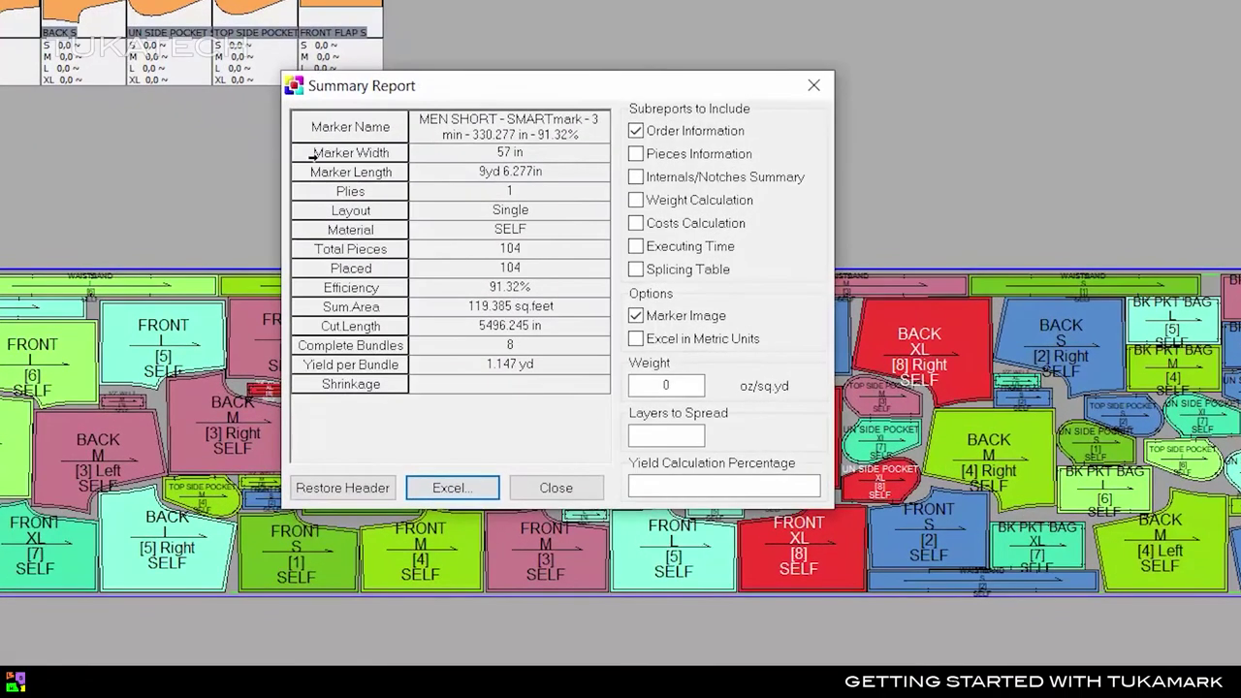
{"action": "left_click", "coordinate": [310, 152]}
{"action": "left_click", "coordinate": [298, 172]}
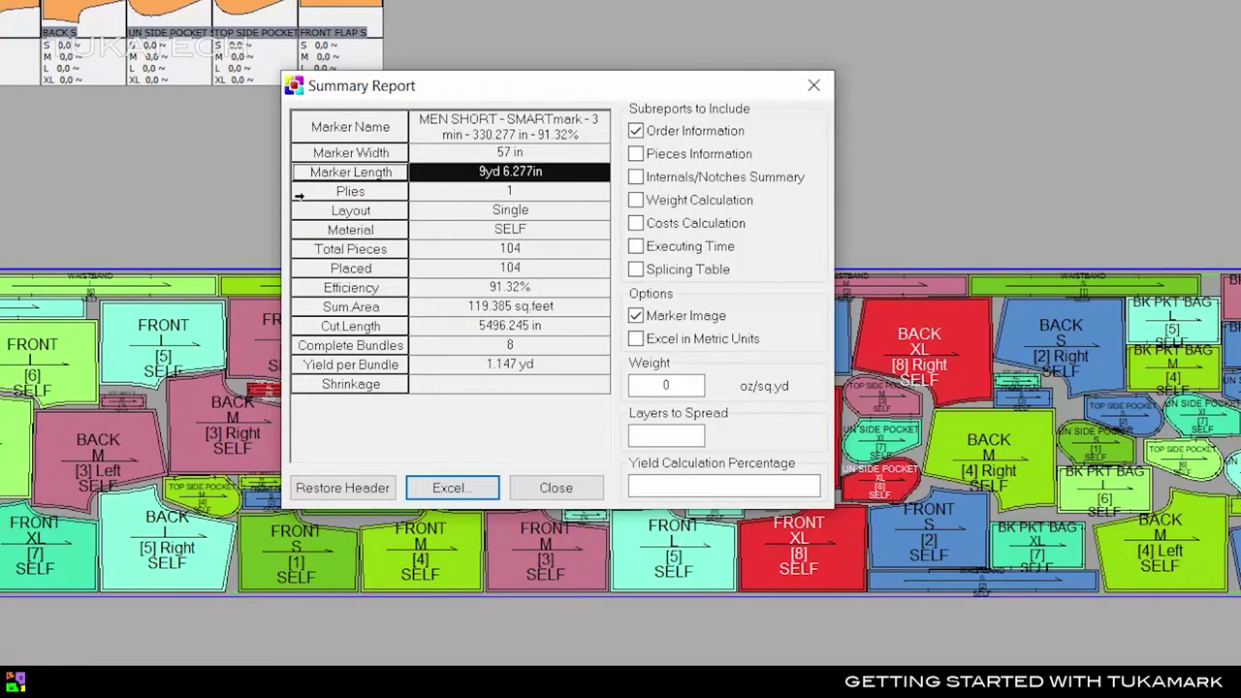
{"action": "left_click", "coordinate": [301, 249]}
{"action": "left_click", "coordinate": [300, 268]}
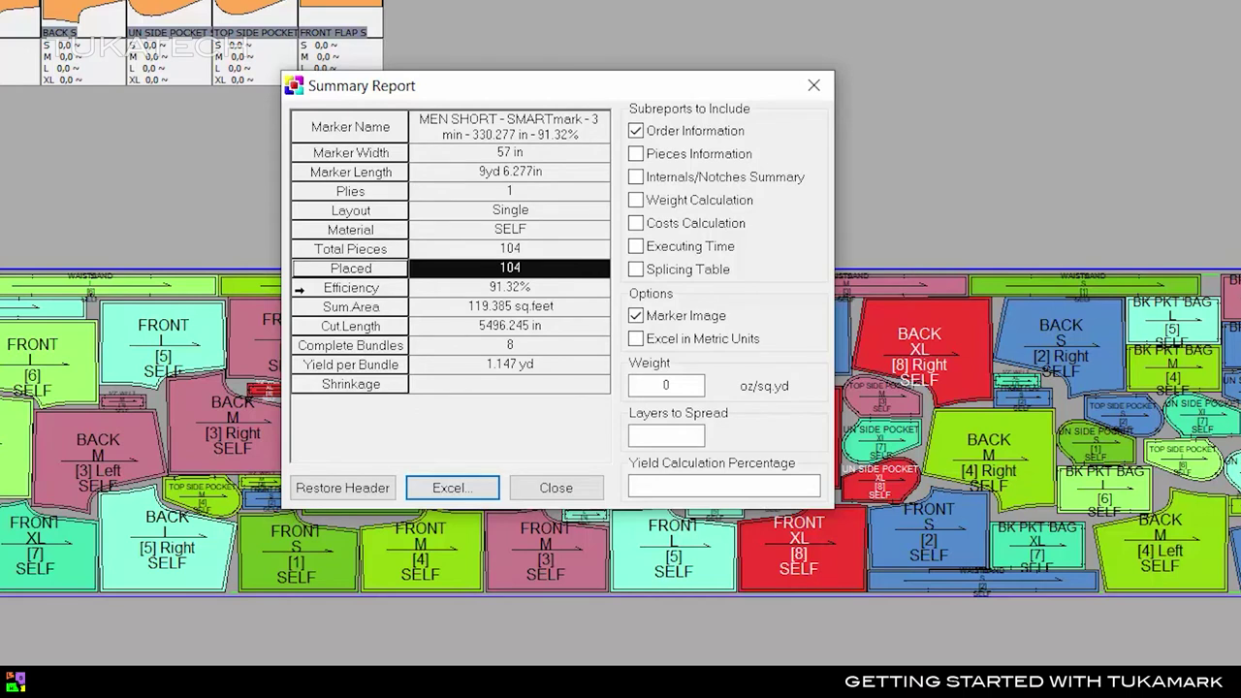
{"action": "left_click", "coordinate": [300, 287]}
{"action": "left_click", "coordinate": [297, 365]}
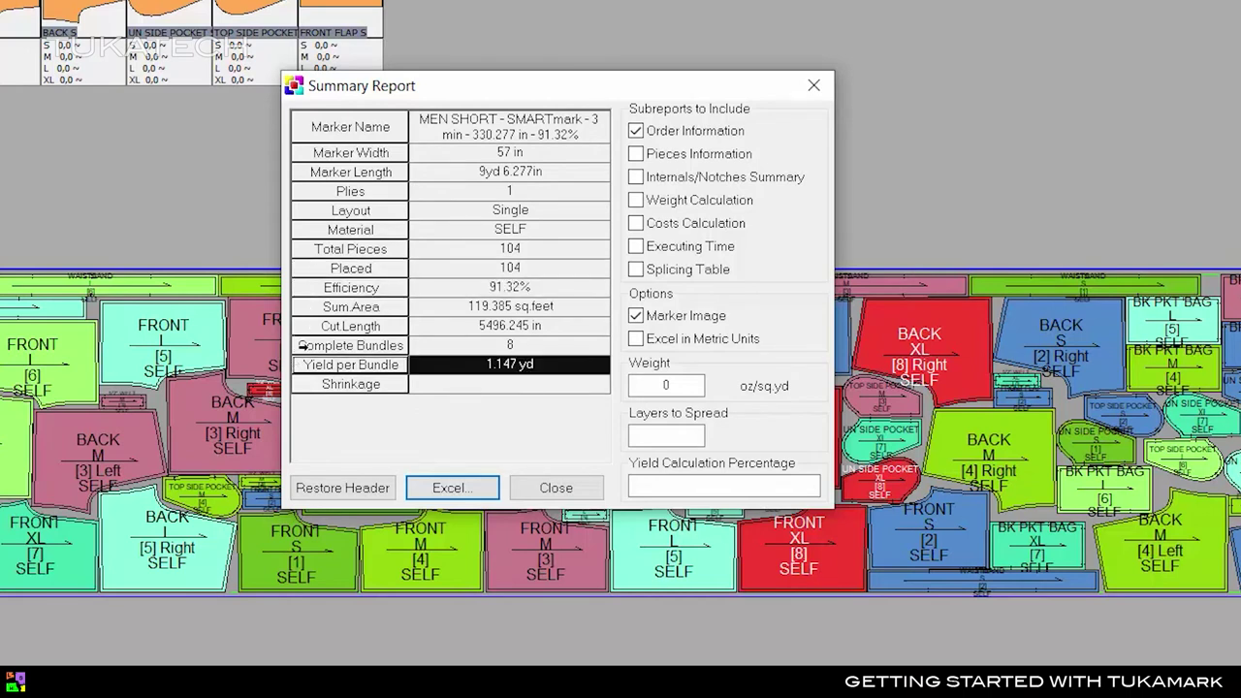
{"action": "left_click", "coordinate": [452, 487]}
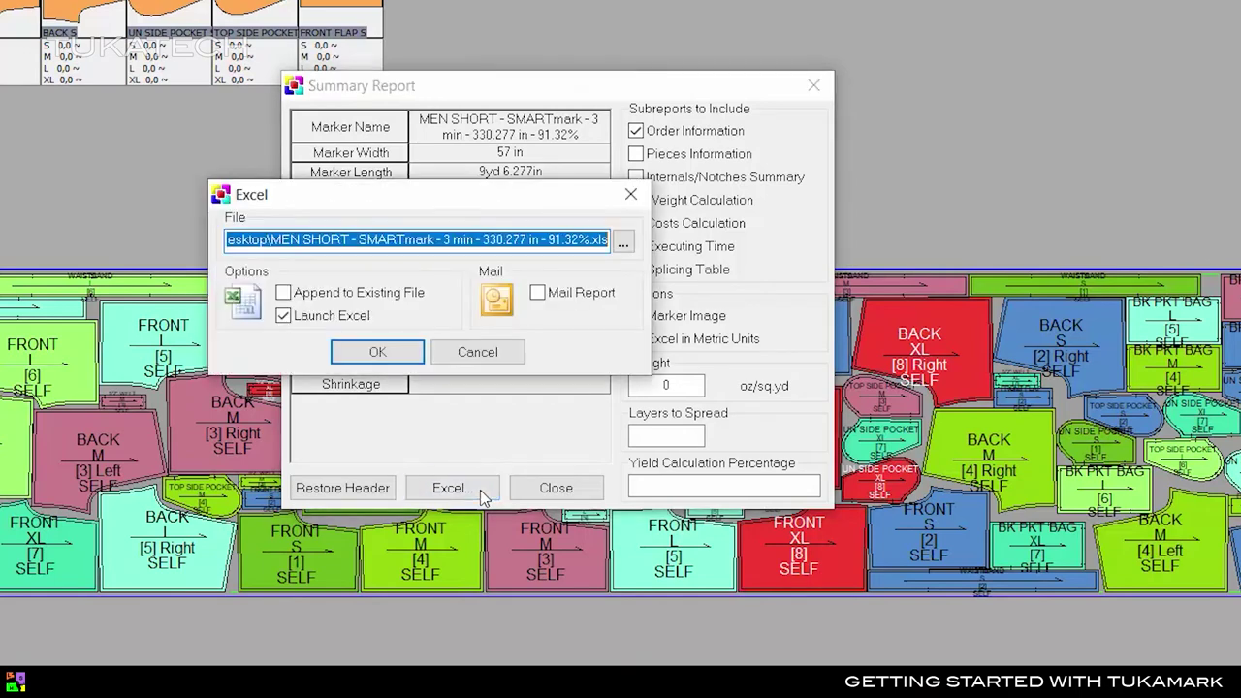
Export the summary to Excel and scroll down to the order table and marker image
{"action": "left_click", "coordinate": [415, 359]}
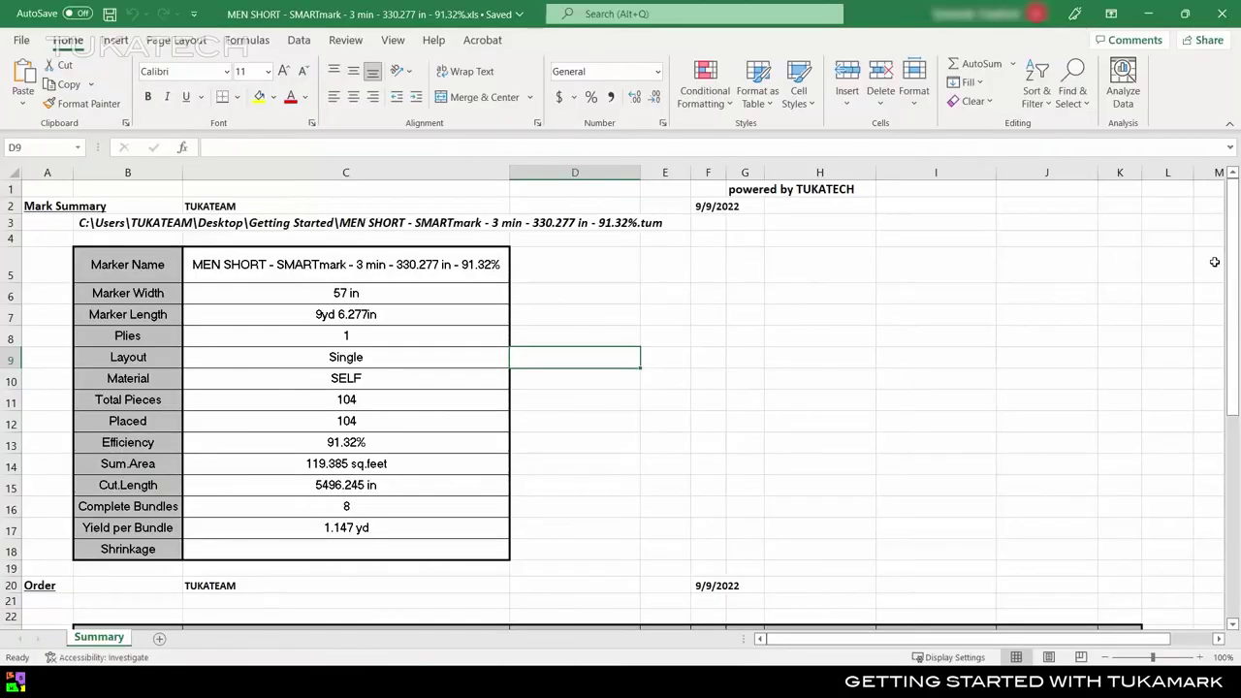
{"action": "left_click_drag", "start_coordinate": [1233, 250], "coordinate": [1234, 247]}
{"action": "left_click_drag", "start_coordinate": [1231, 250], "coordinate": [1235, 466]}
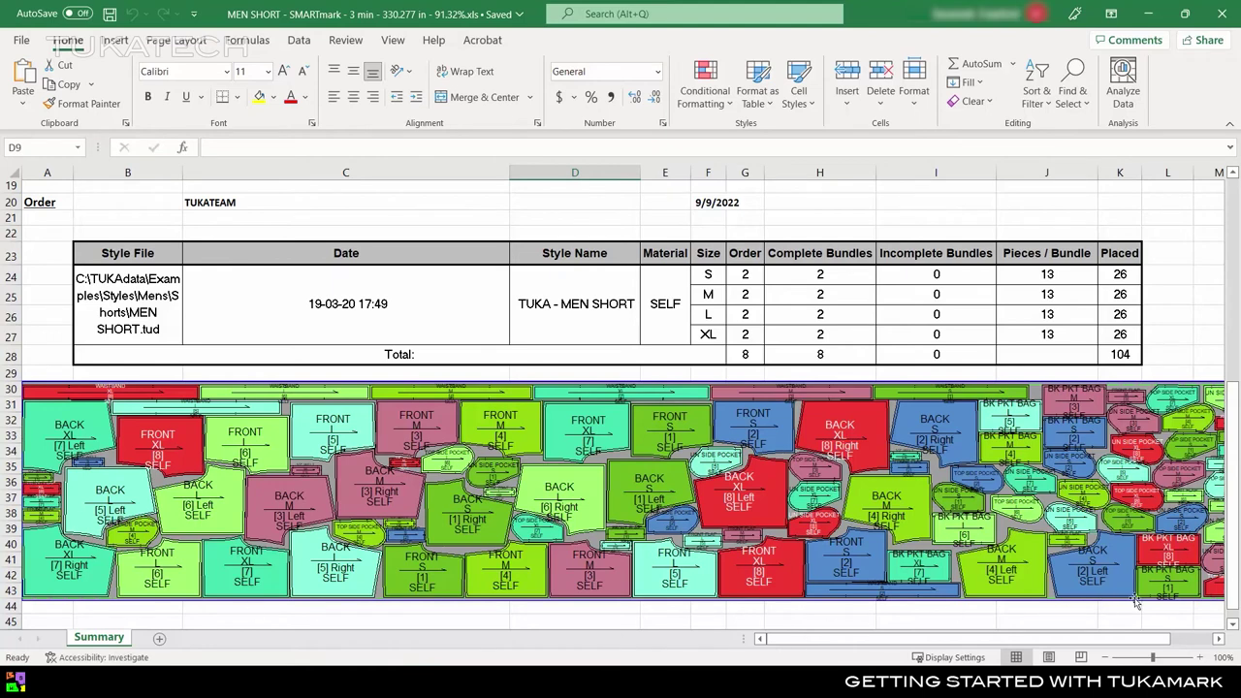
Close Excel and open TUKAmark's Report menu
{"action": "left_click", "coordinate": [1220, 14]}
{"action": "left_click", "coordinate": [376, 27]}
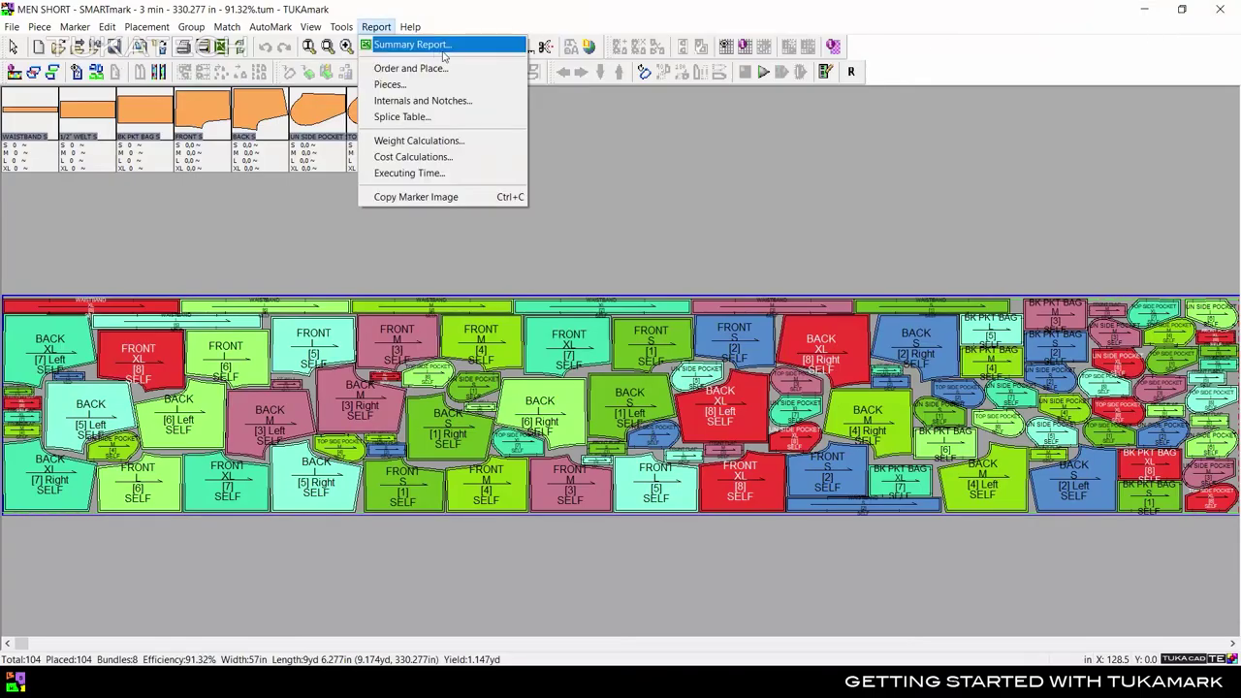
In Cost Calculations, price material per yard, enter prices 3, 1 and 2, and spread 200 layers
{"action": "left_click", "coordinate": [506, 164]}
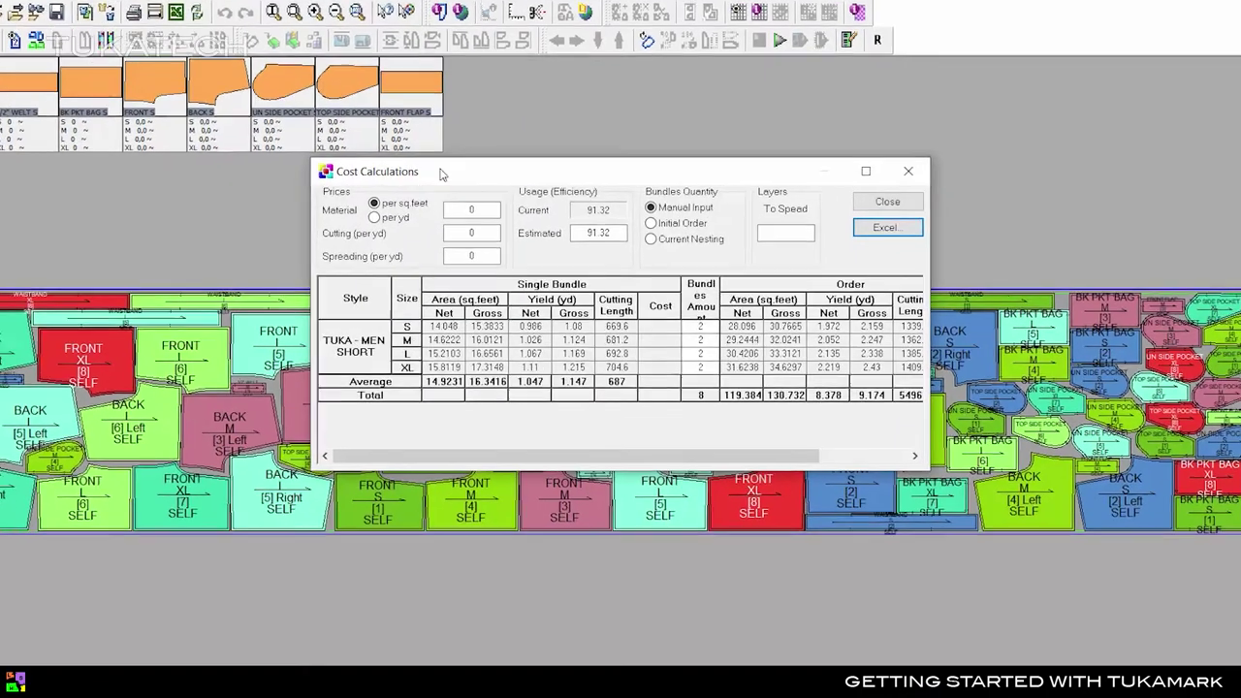
{"action": "left_click", "coordinate": [399, 231]}
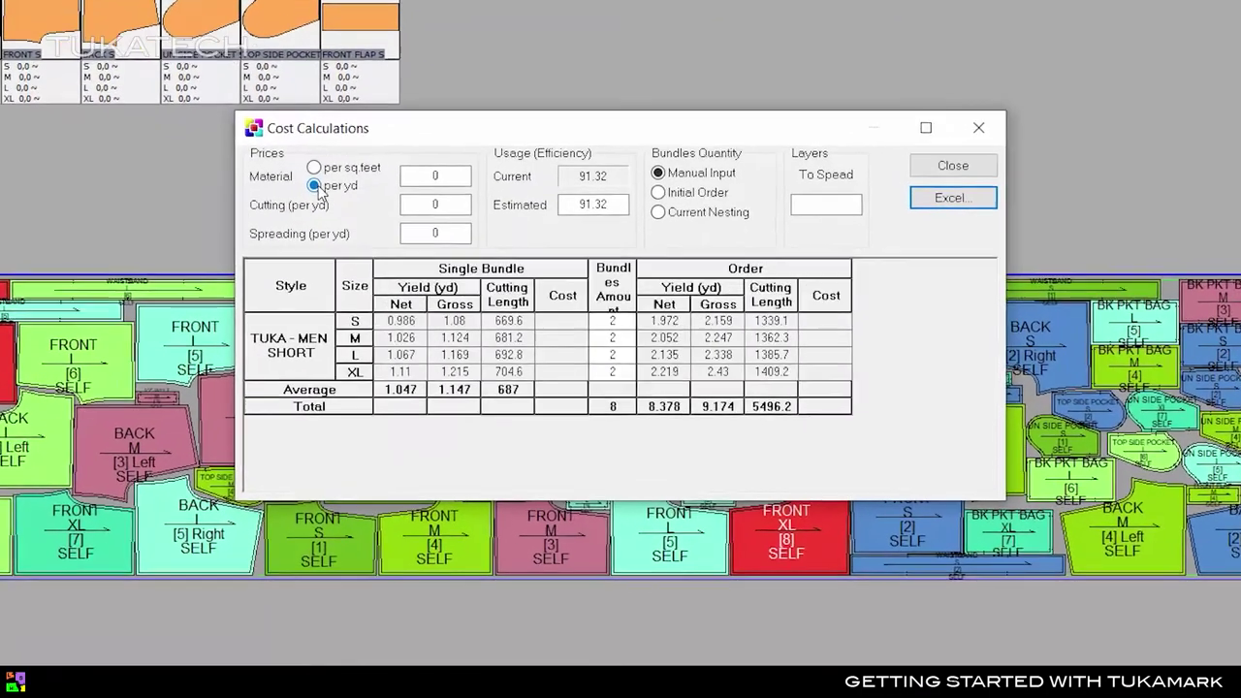
{"action": "double_click", "coordinate": [480, 225]}
{"action": "type", "text": "3"}
{"action": "double_click", "coordinate": [435, 191]}
{"action": "key", "text": "BackSpace"}
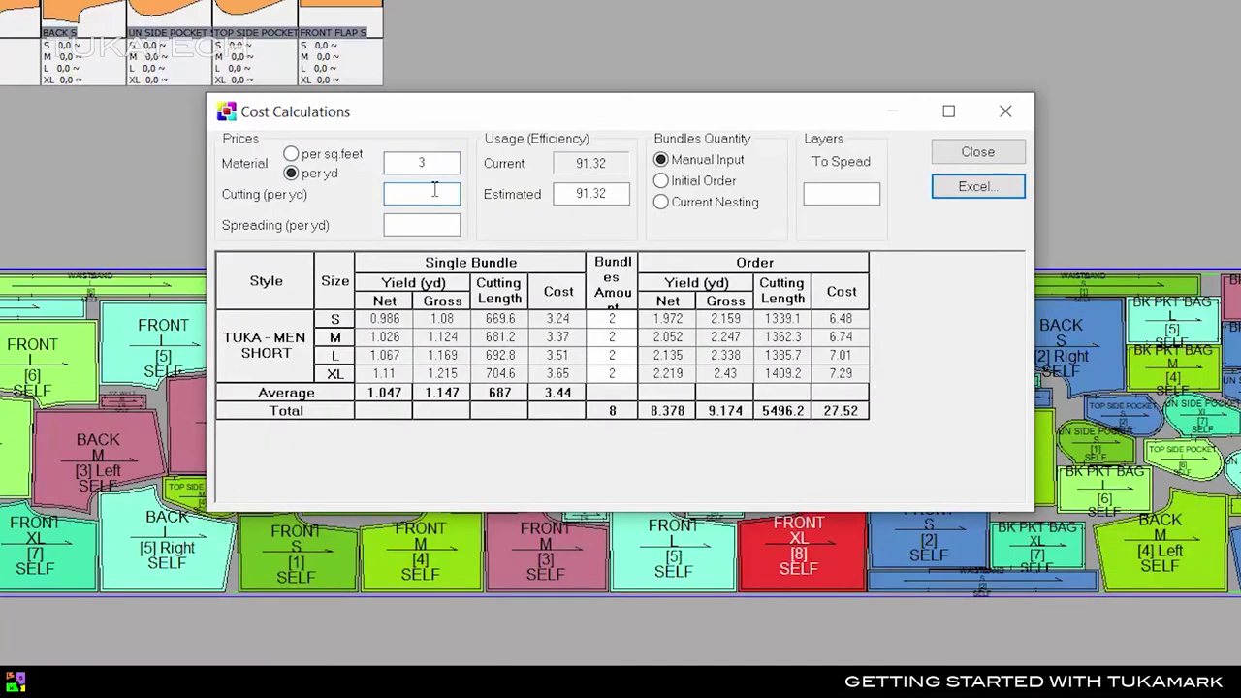
{"action": "type", "text": "1"}
{"action": "left_click", "coordinate": [438, 226]}
{"action": "type", "text": "2"}
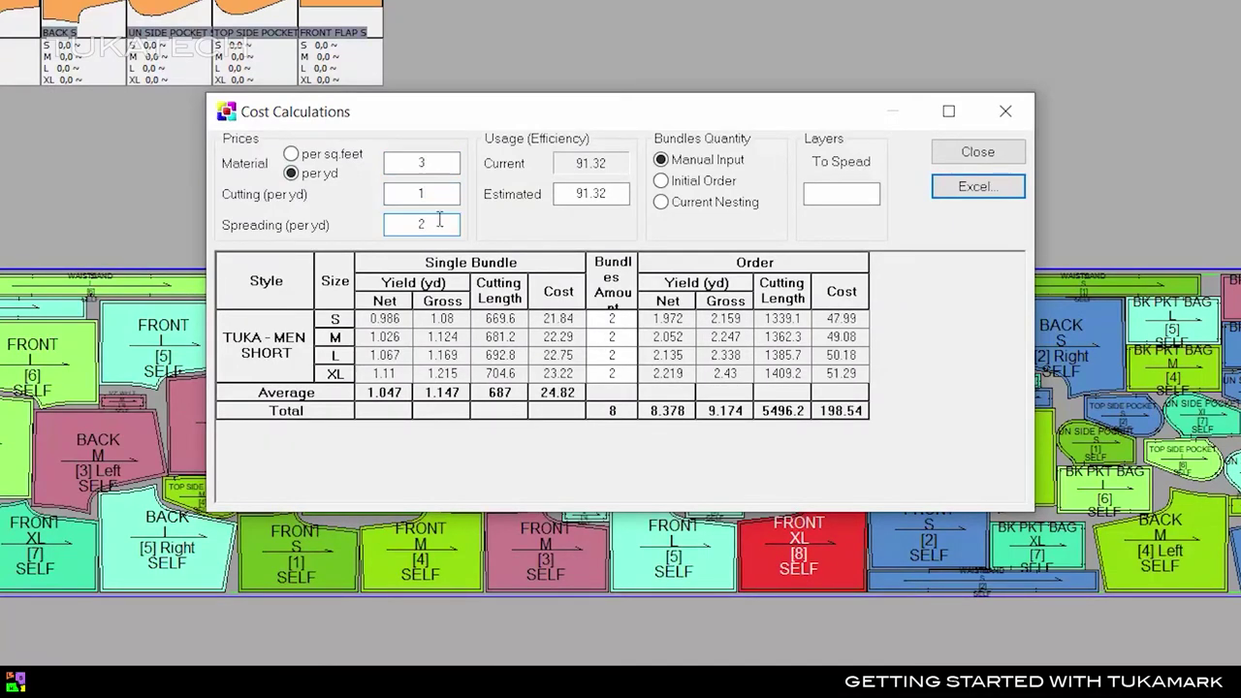
{"action": "left_click", "coordinate": [836, 193]}
{"action": "type", "text": "200"}
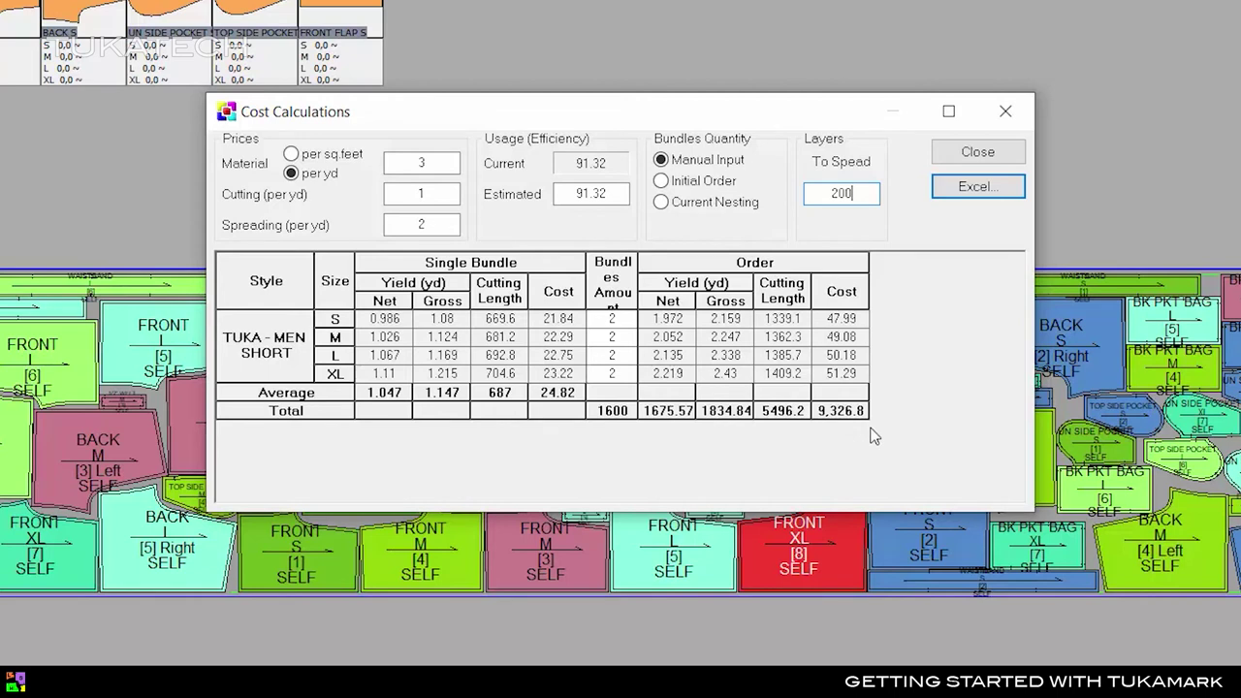
Export the cost report to Excel, appending it to the existing MEN SHORT workbook
{"action": "left_click", "coordinate": [969, 191]}
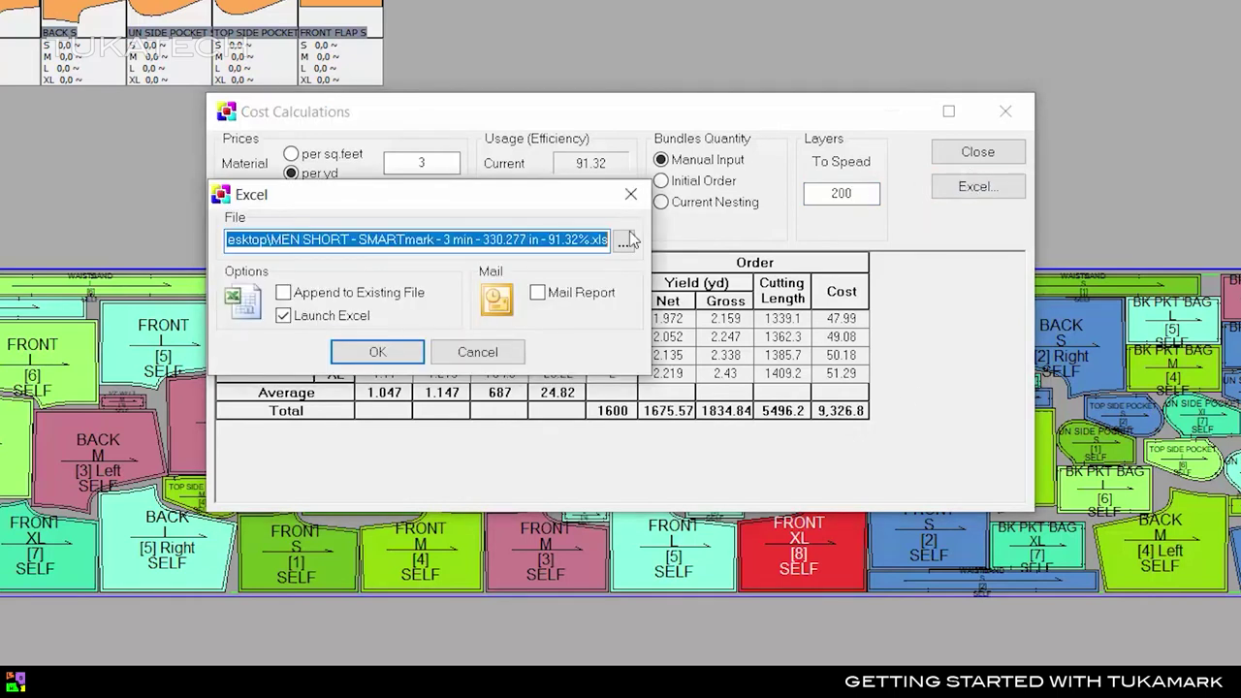
{"action": "left_click", "coordinate": [334, 293]}
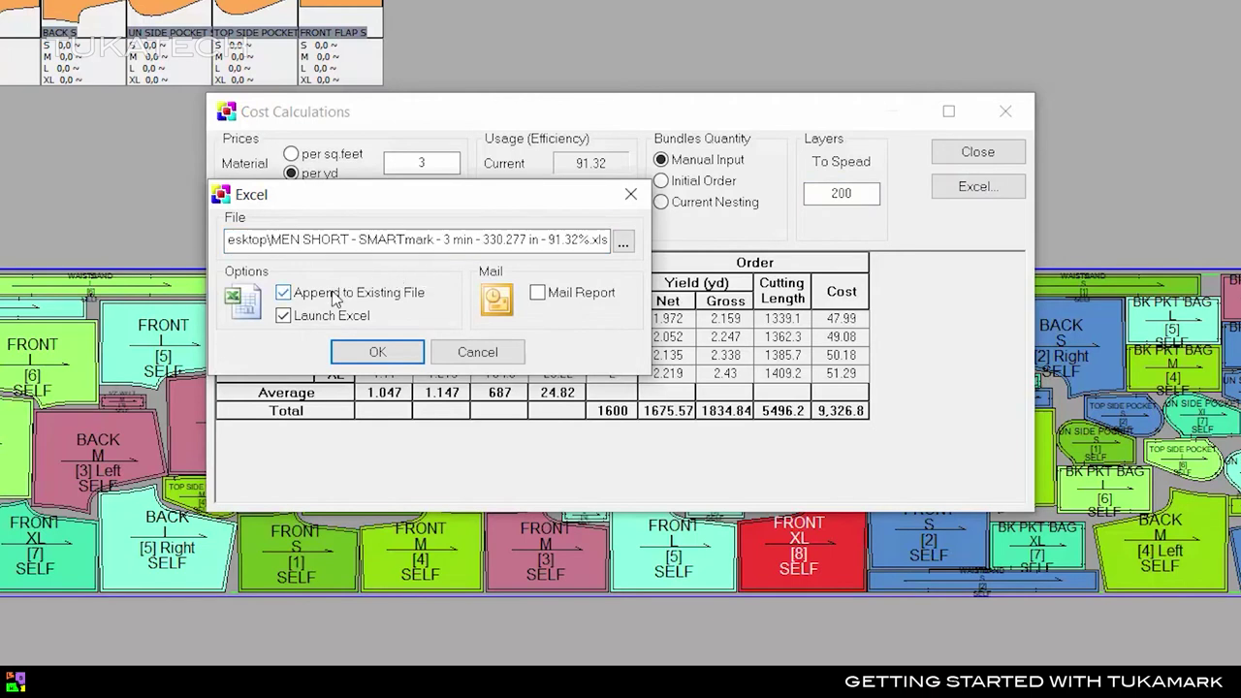
{"action": "left_click", "coordinate": [385, 353]}
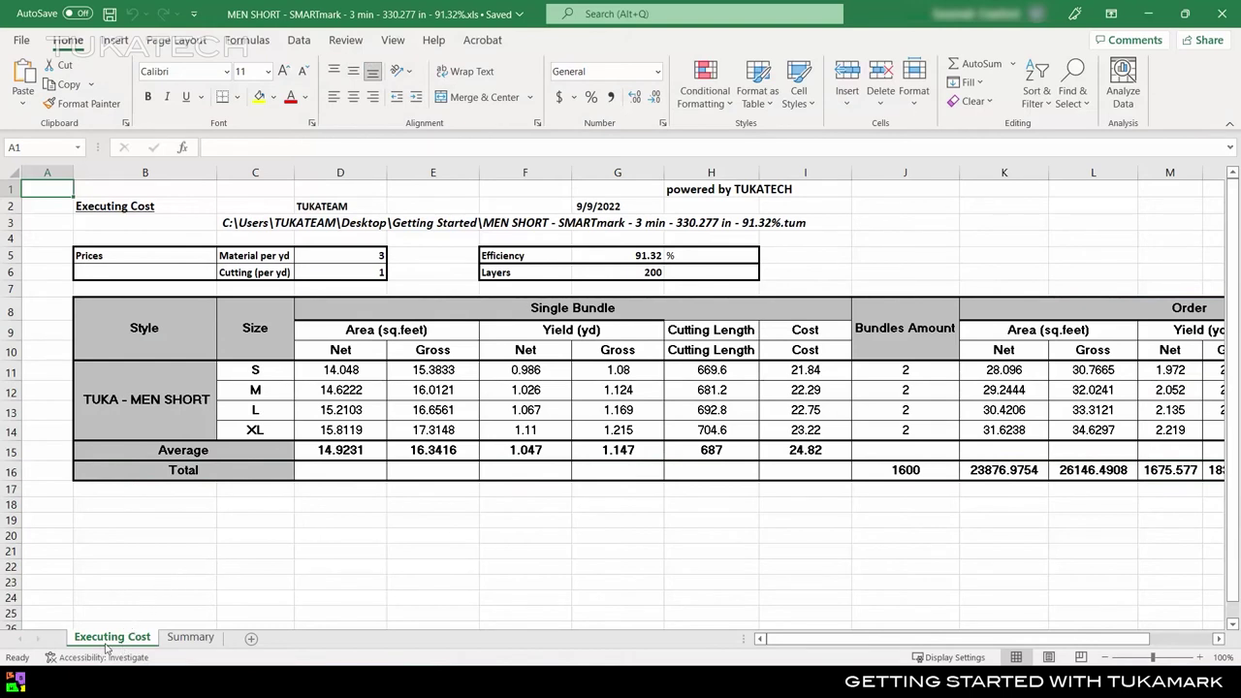
Switch to the Summary sheet showing the MEN SHORT order table and marker image
{"action": "left_click", "coordinate": [190, 638]}
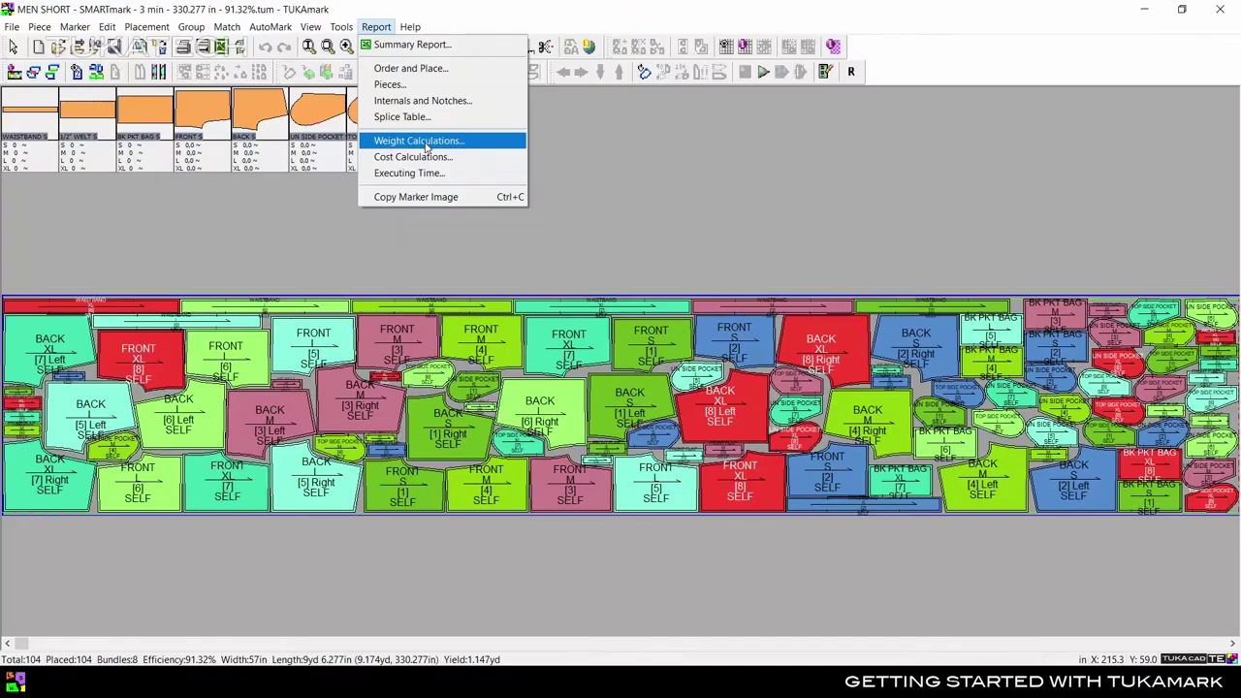
Calculate material weight at 14 oz/sq.yd and append the weight report to the workbook
{"action": "left_click", "coordinate": [416, 139]}
{"action": "type", "text": "14"}
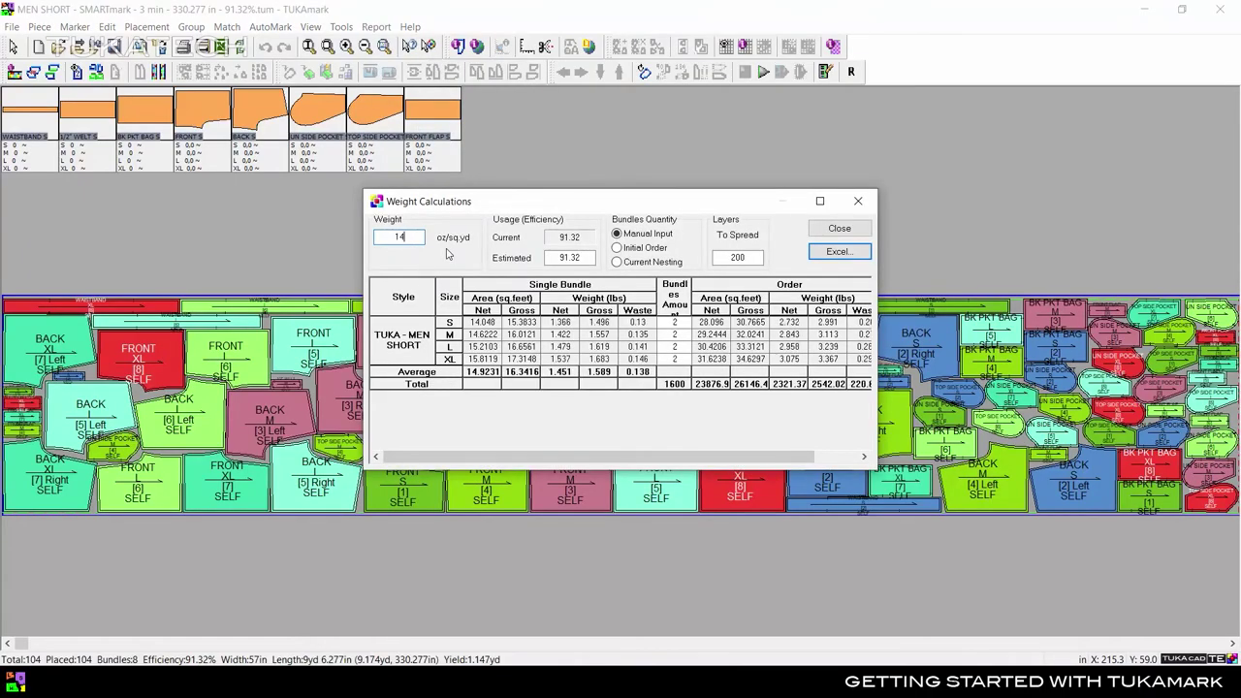
{"action": "left_click", "coordinate": [864, 456]}
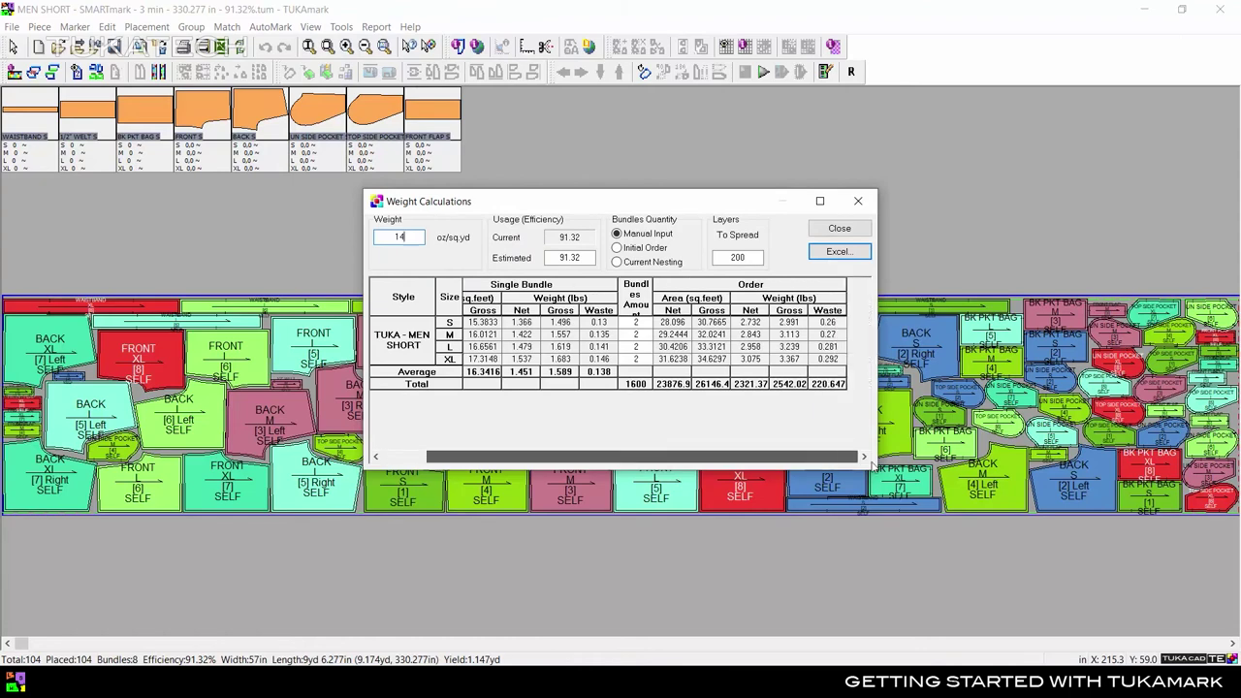
{"action": "left_click", "coordinate": [839, 251]}
{"action": "left_click", "coordinate": [463, 351]}
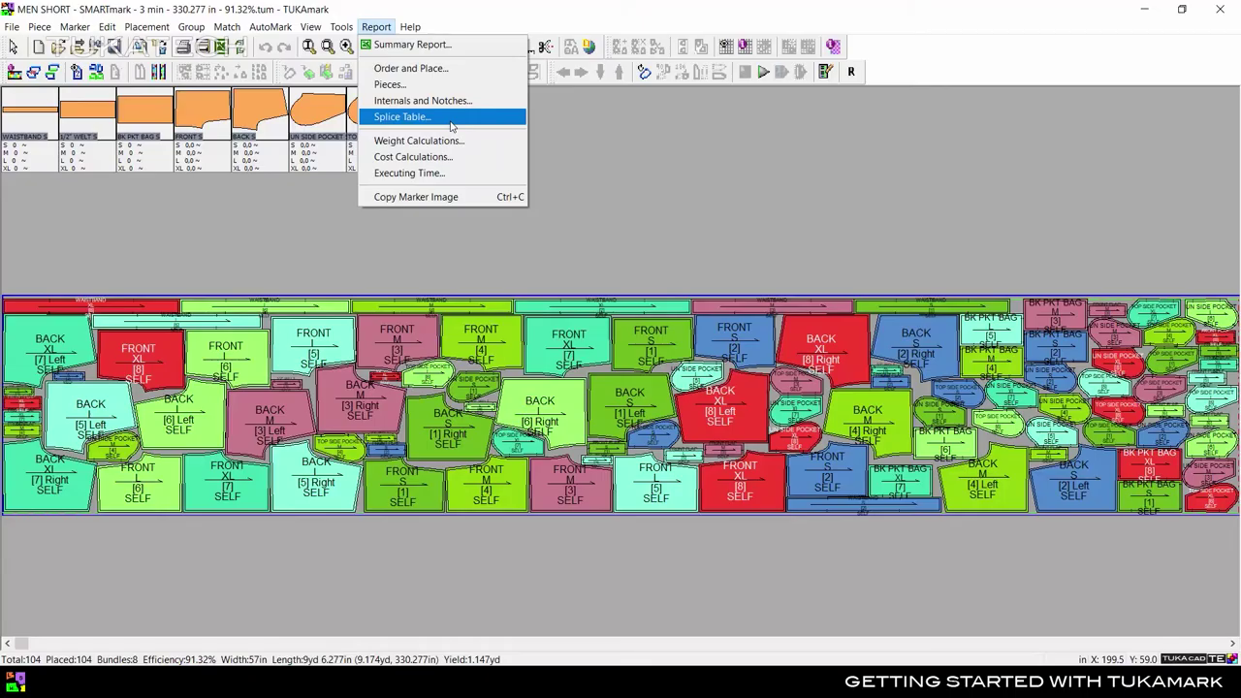
Append the splicing table report to the same Excel workbook
{"action": "left_click", "coordinate": [412, 116]}
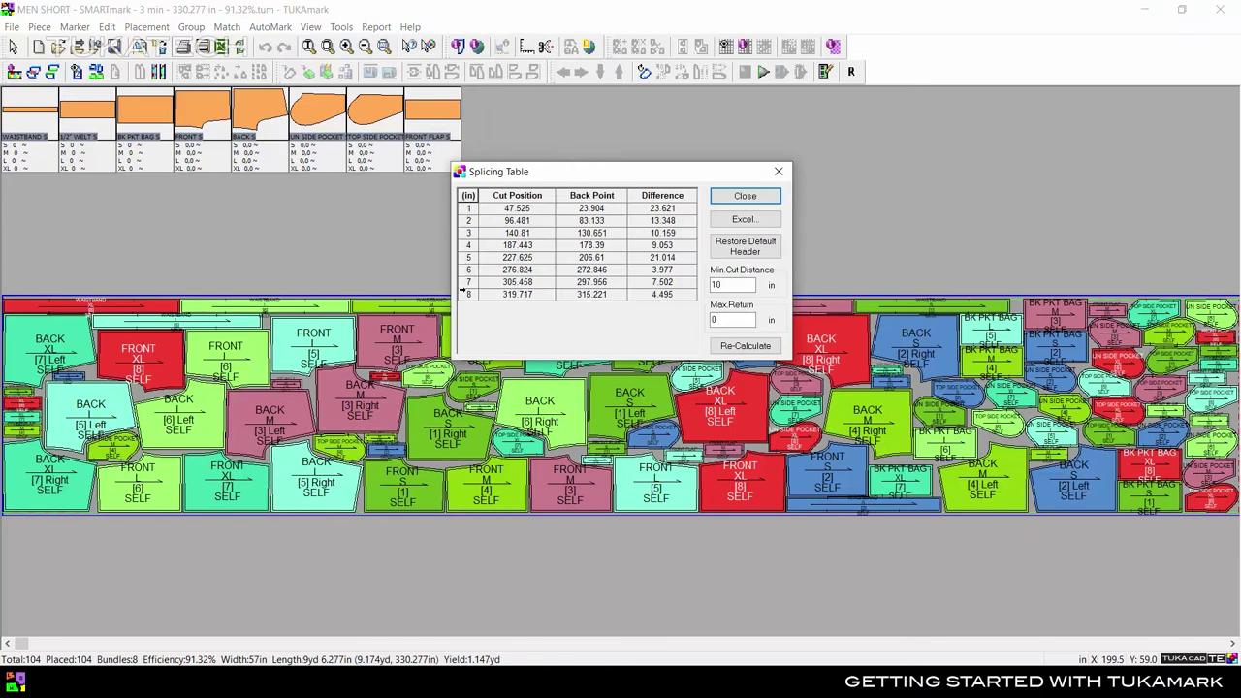
{"action": "left_click", "coordinate": [742, 219]}
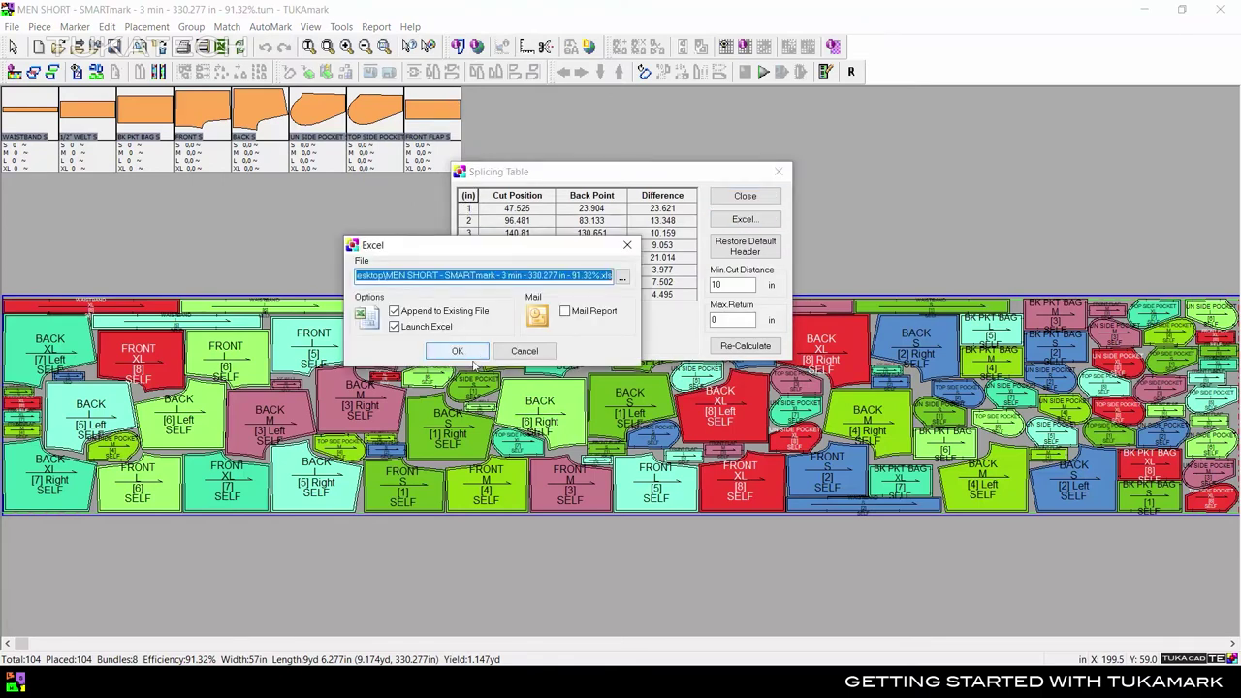
{"action": "left_click", "coordinate": [456, 349]}
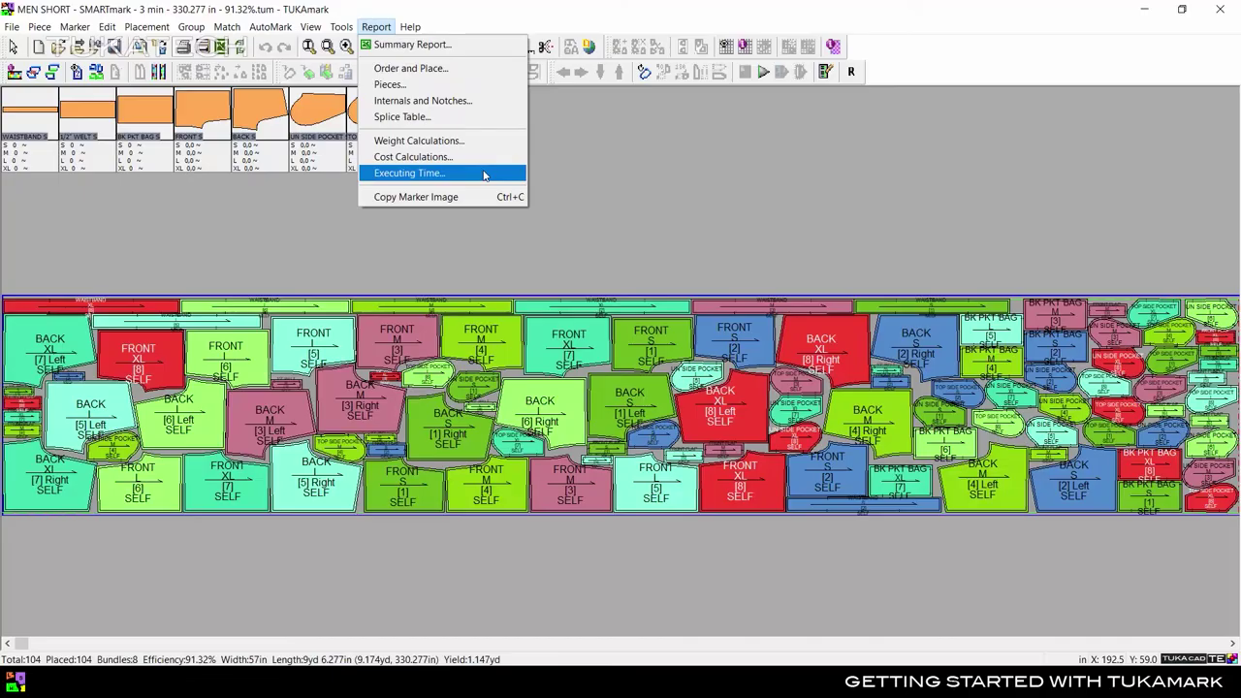
Append the executing time report to the same Excel workbook
{"action": "left_click", "coordinate": [475, 171]}
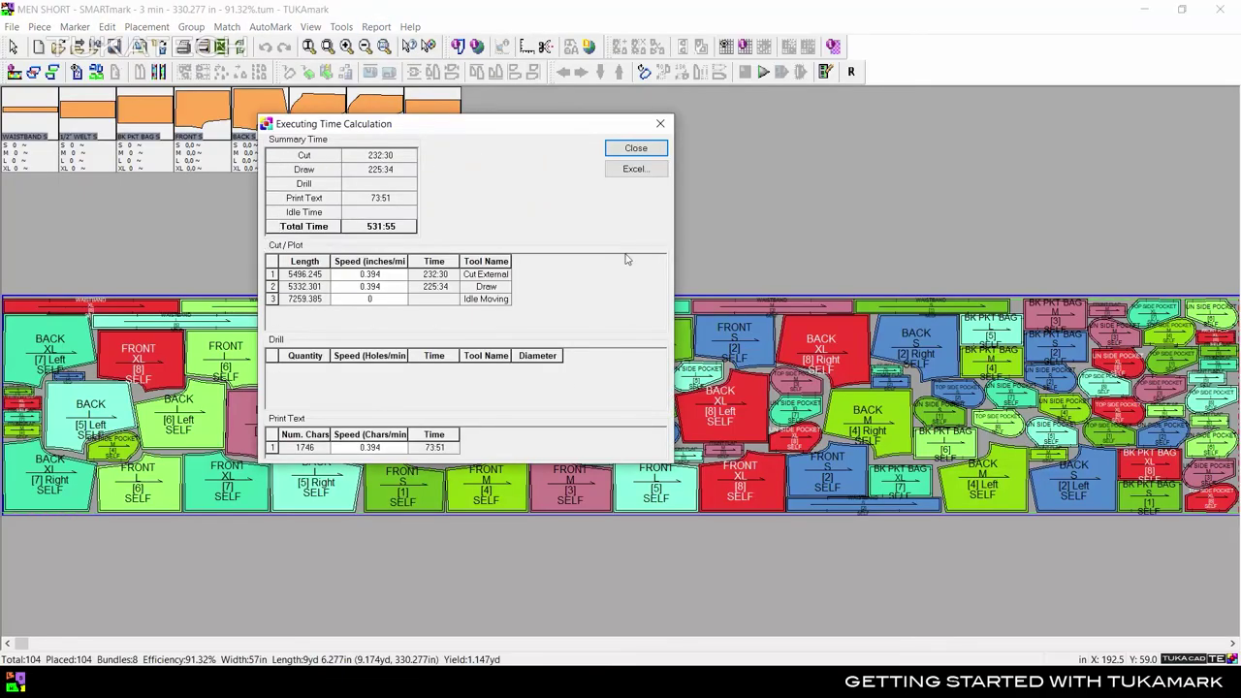
{"action": "left_click", "coordinate": [634, 169]}
{"action": "left_click", "coordinate": [462, 349]}
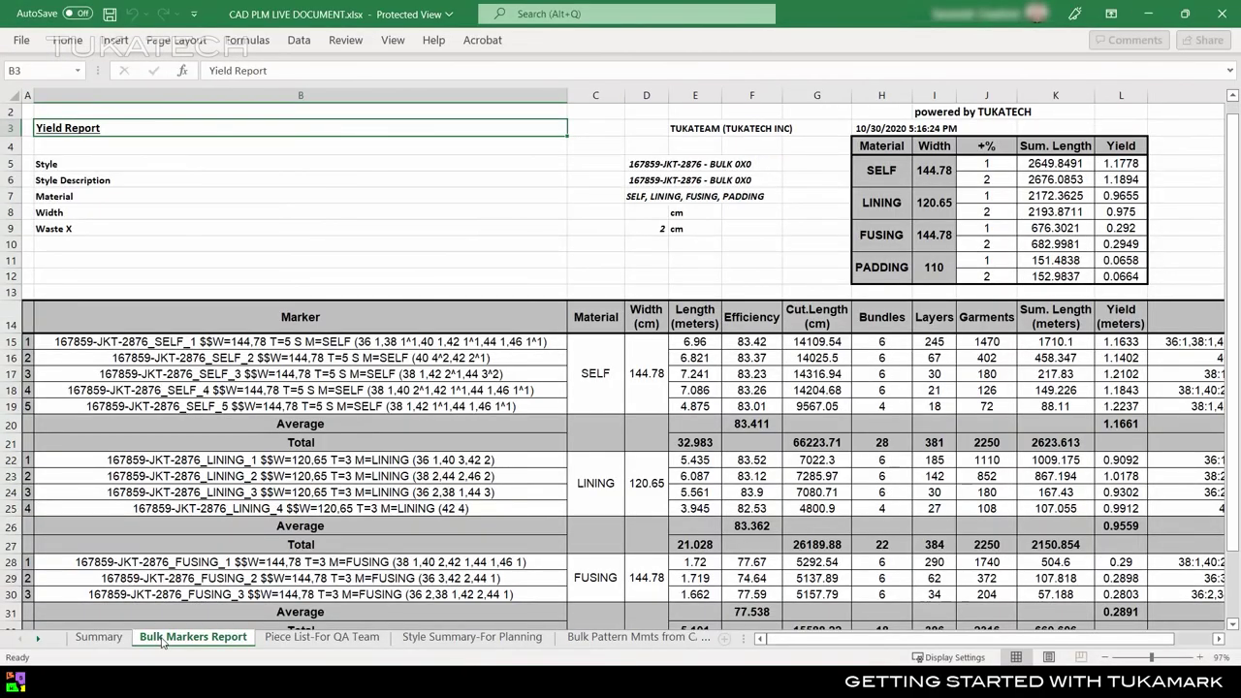
Browse the example workbook's sheets from Piece List-For QA Team through to Cost Lining
{"action": "left_click", "coordinate": [287, 638]}
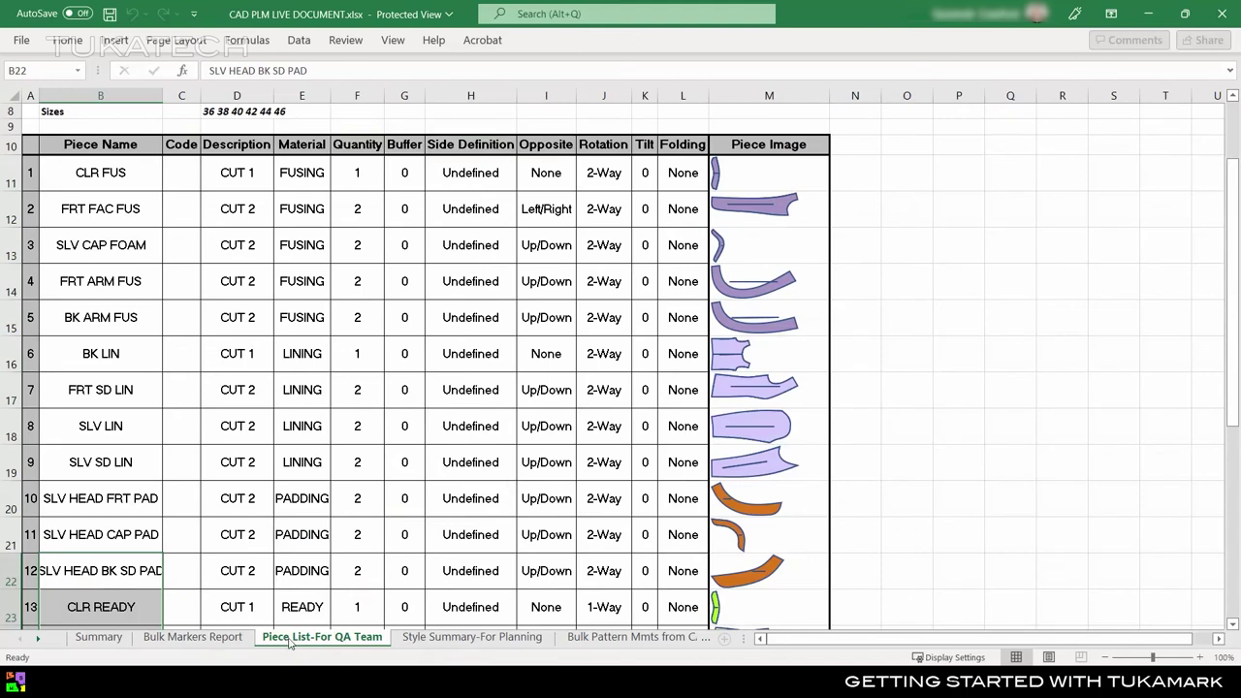
{"action": "left_click", "coordinate": [418, 639]}
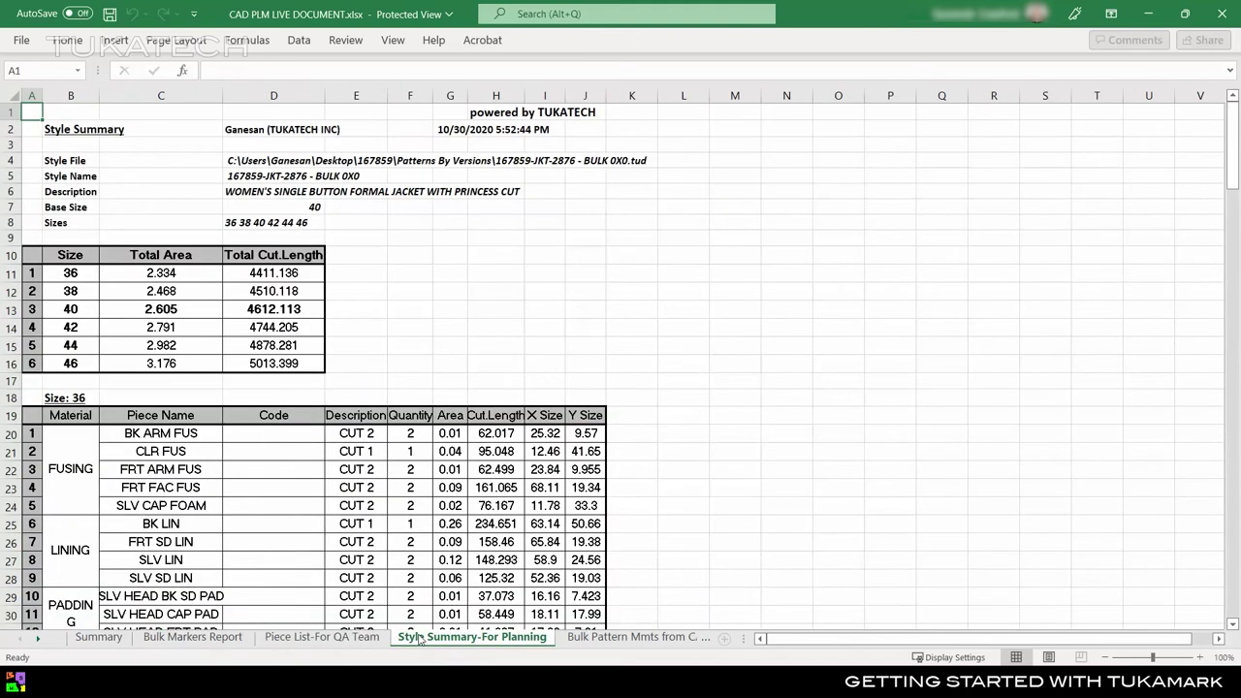
{"action": "left_click", "coordinate": [595, 639]}
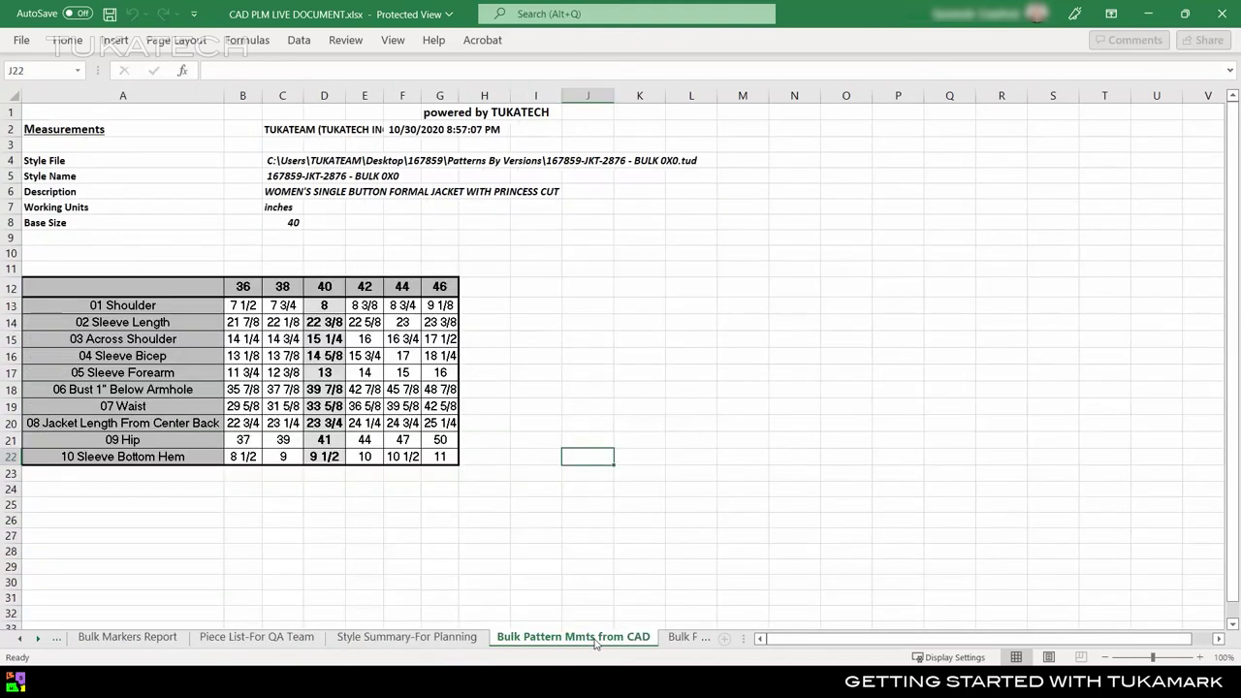
{"action": "left_click", "coordinate": [678, 637]}
{"action": "left_click", "coordinate": [675, 638]}
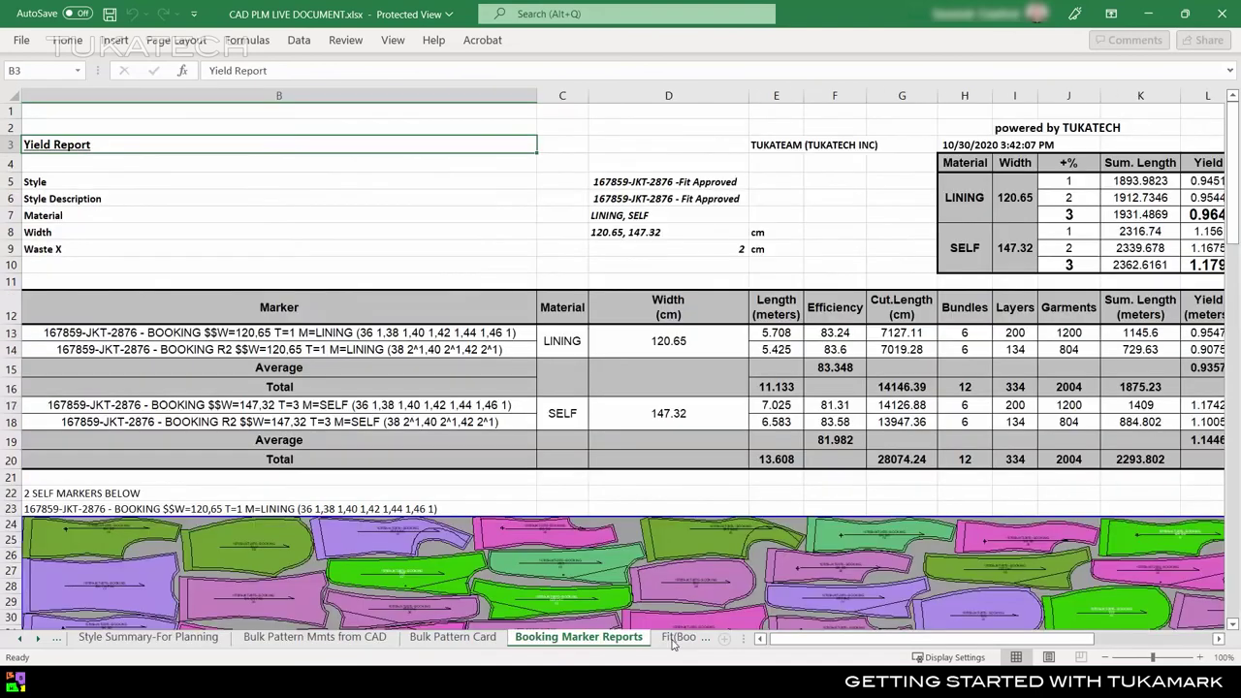
{"action": "left_click", "coordinate": [677, 638]}
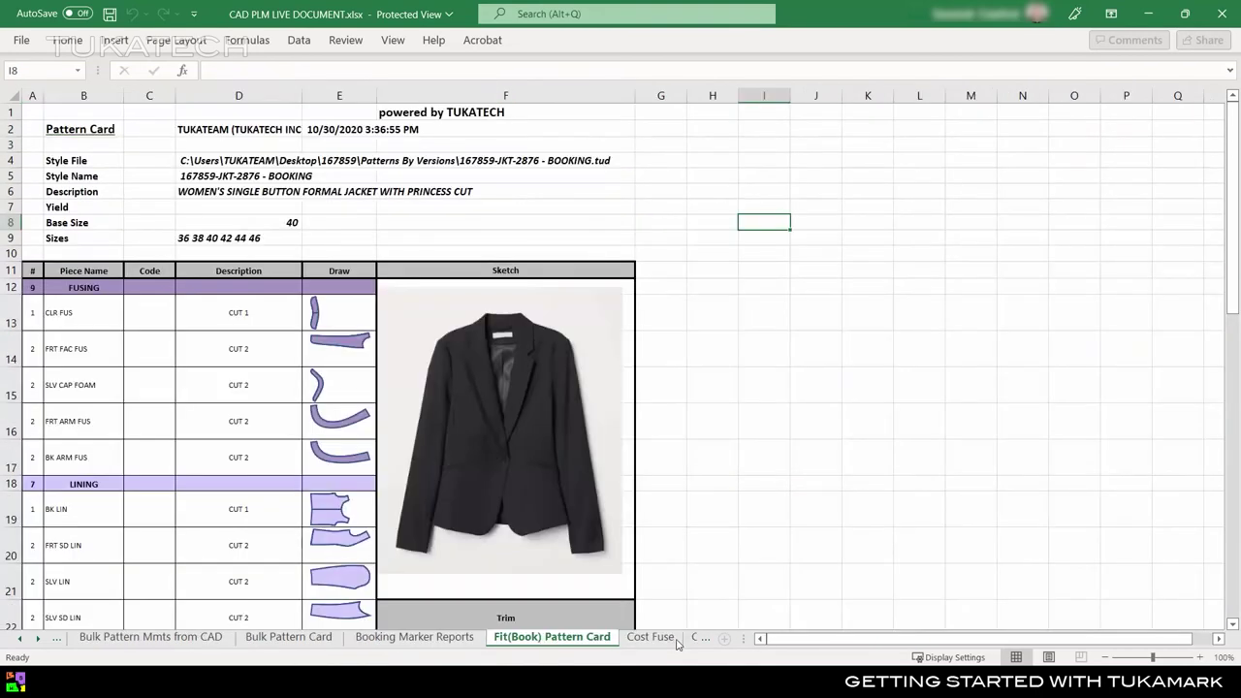
{"action": "left_click", "coordinate": [676, 640]}
{"action": "left_click", "coordinate": [699, 639]}
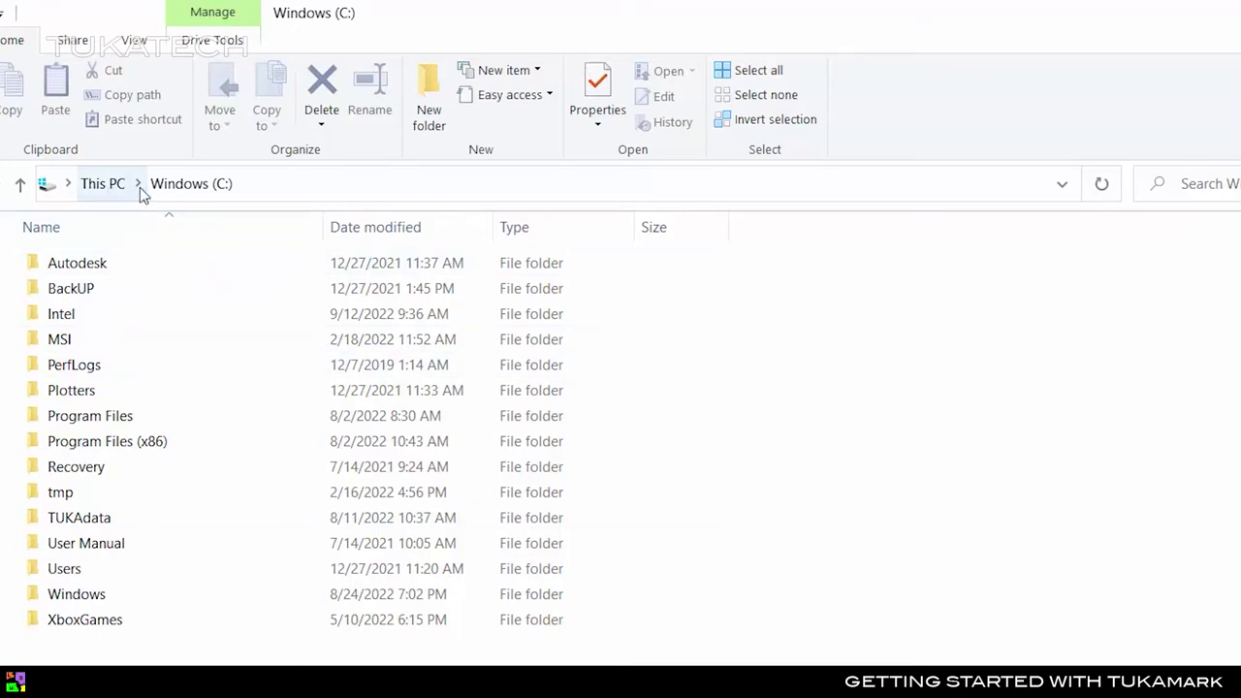
Open the BackUP folder, then its Markers folder of backup .tum files
{"action": "double_click", "coordinate": [170, 288]}
{"action": "double_click", "coordinate": [171, 289]}
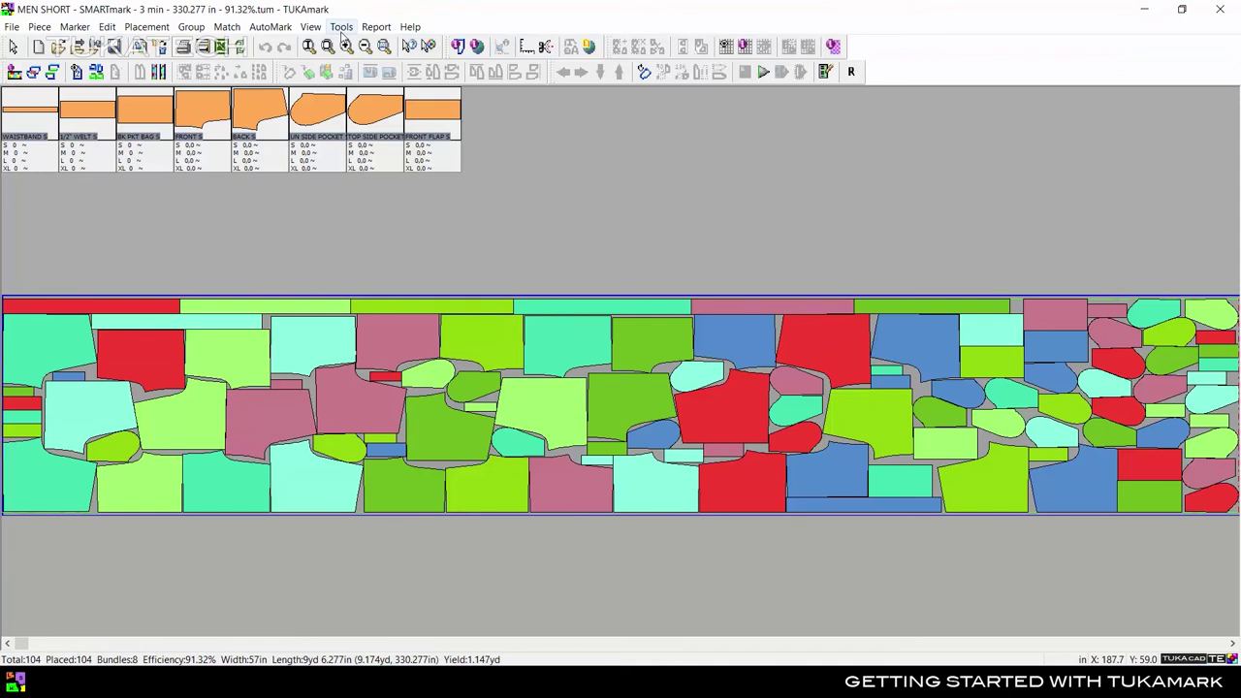
{"action": "left_click", "coordinate": [341, 26]}
{"action": "left_click", "coordinate": [359, 140]}
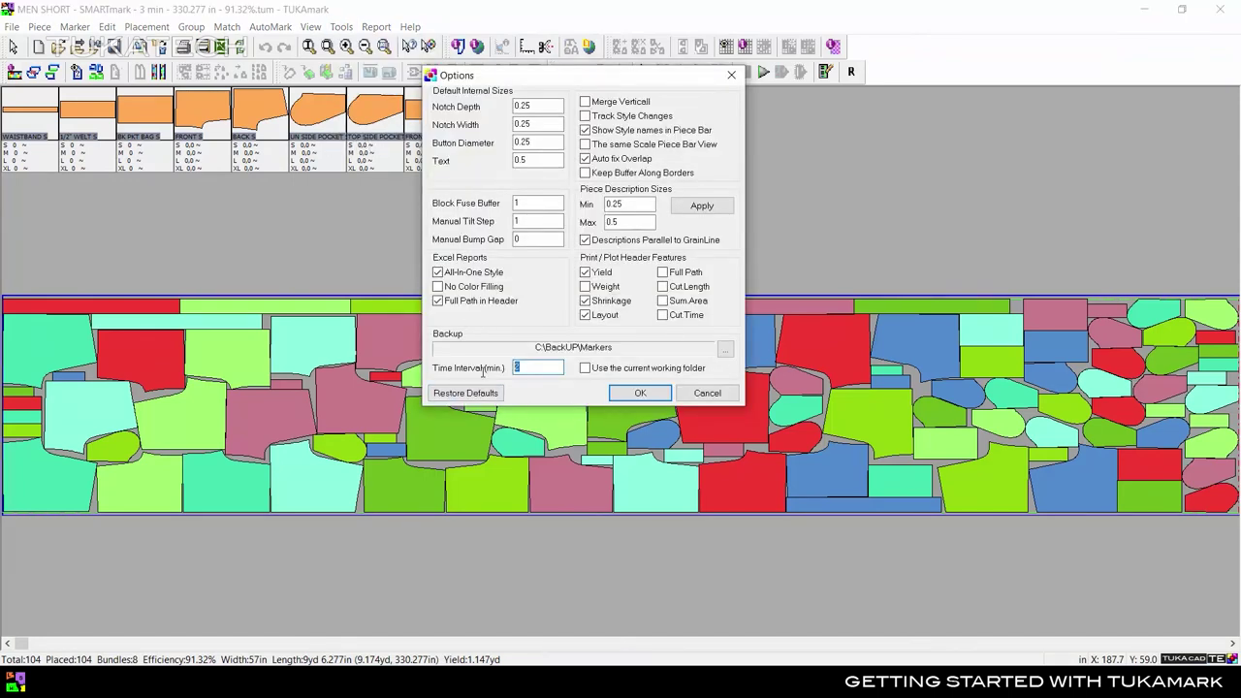
{"action": "left_click", "coordinate": [698, 395]}
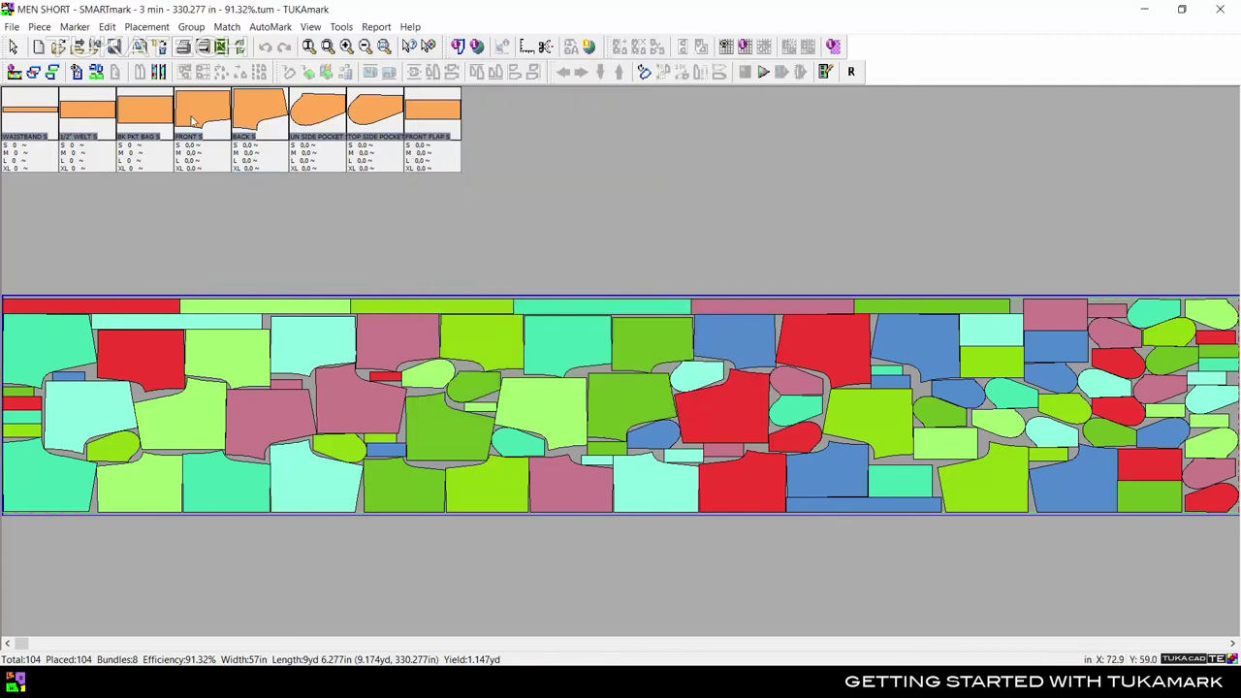
{"action": "left_click", "coordinate": [13, 28]}
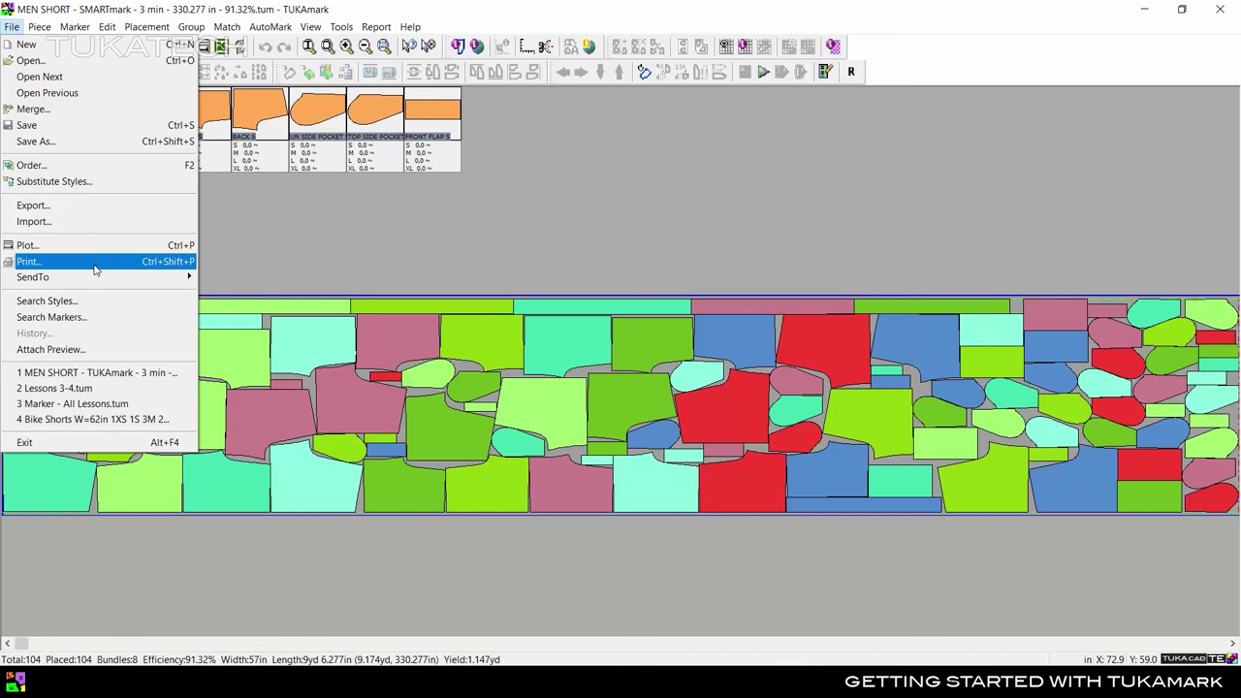
{"action": "mouse_move", "coordinate": [99, 281]}
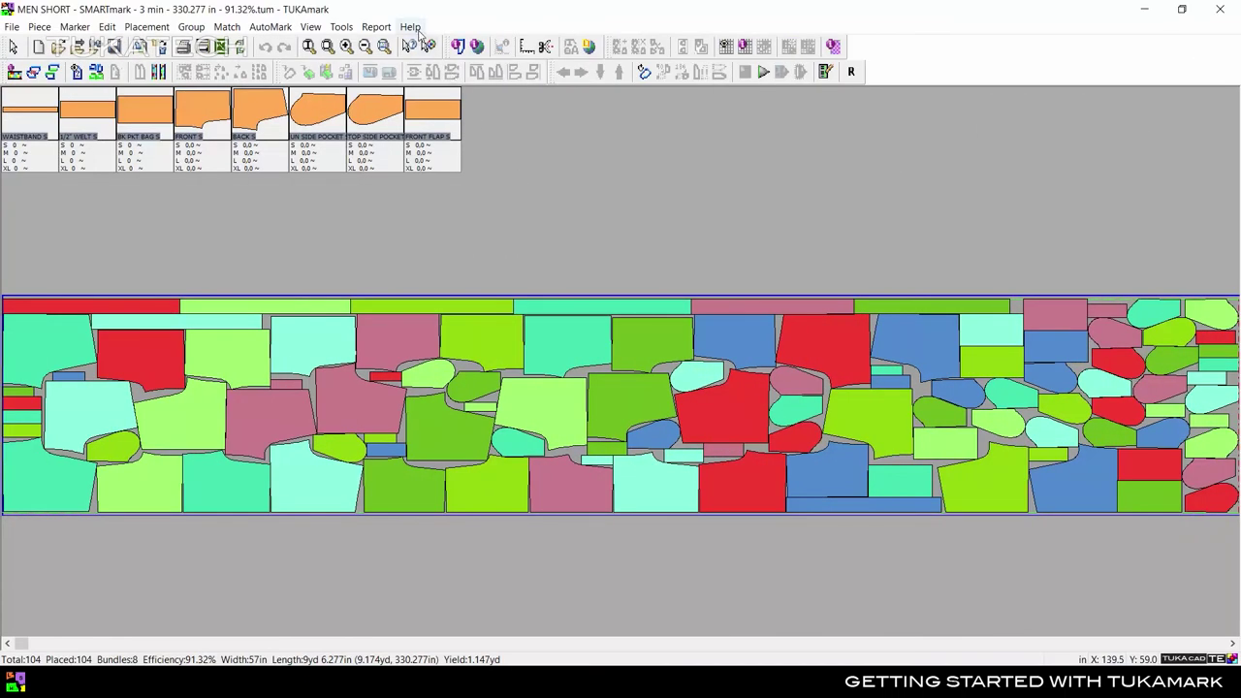
Open Video Help, play the Align to Bottom and Rotate 180 clips, then show Introduction
{"action": "left_click", "coordinate": [411, 27]}
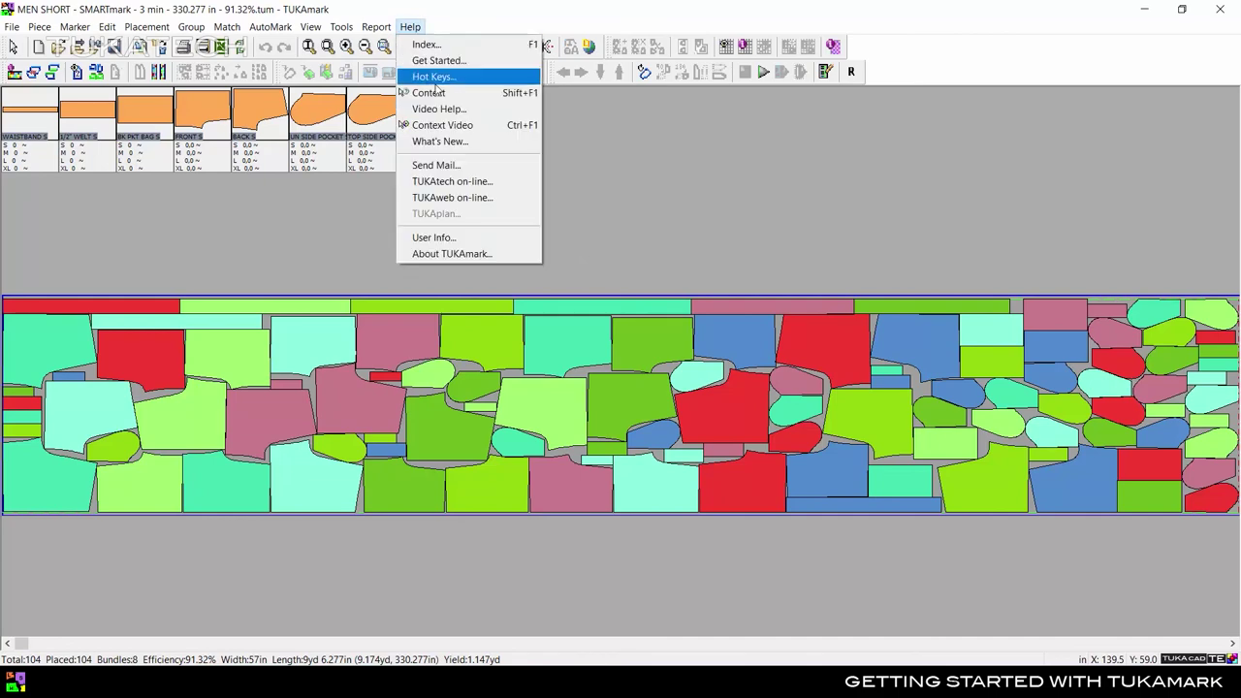
{"action": "left_click", "coordinate": [438, 109]}
{"action": "left_click", "coordinate": [73, 317]}
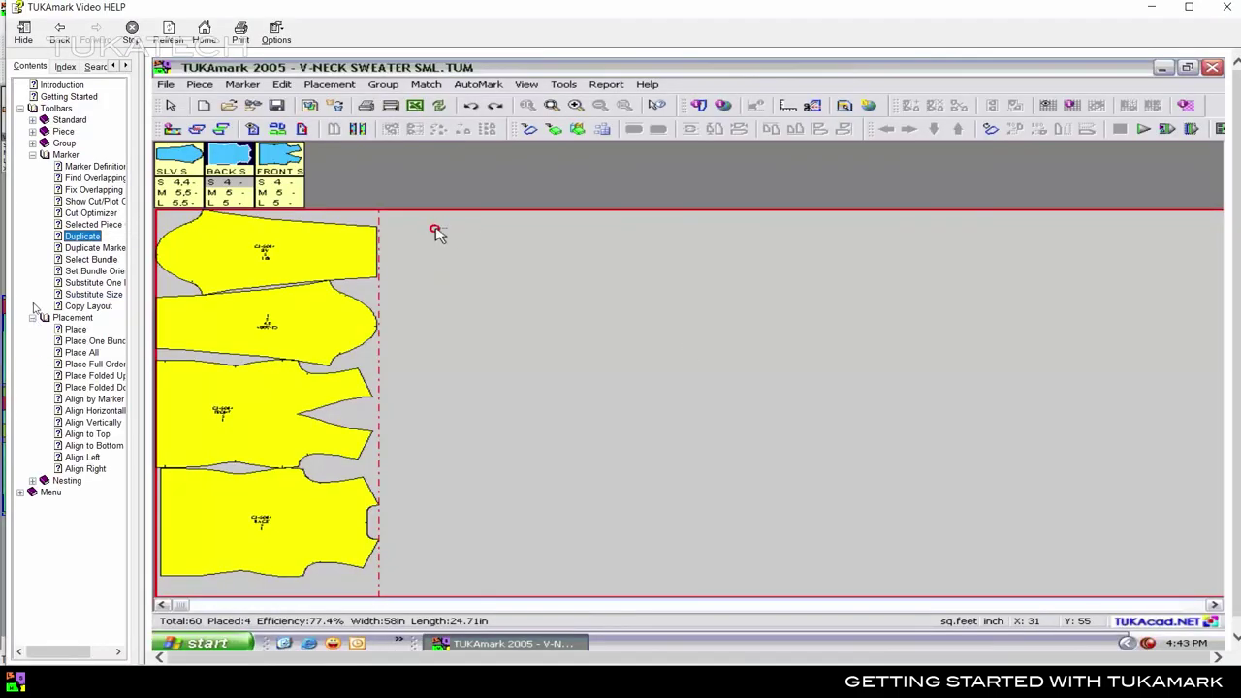
{"action": "left_click", "coordinate": [94, 445]}
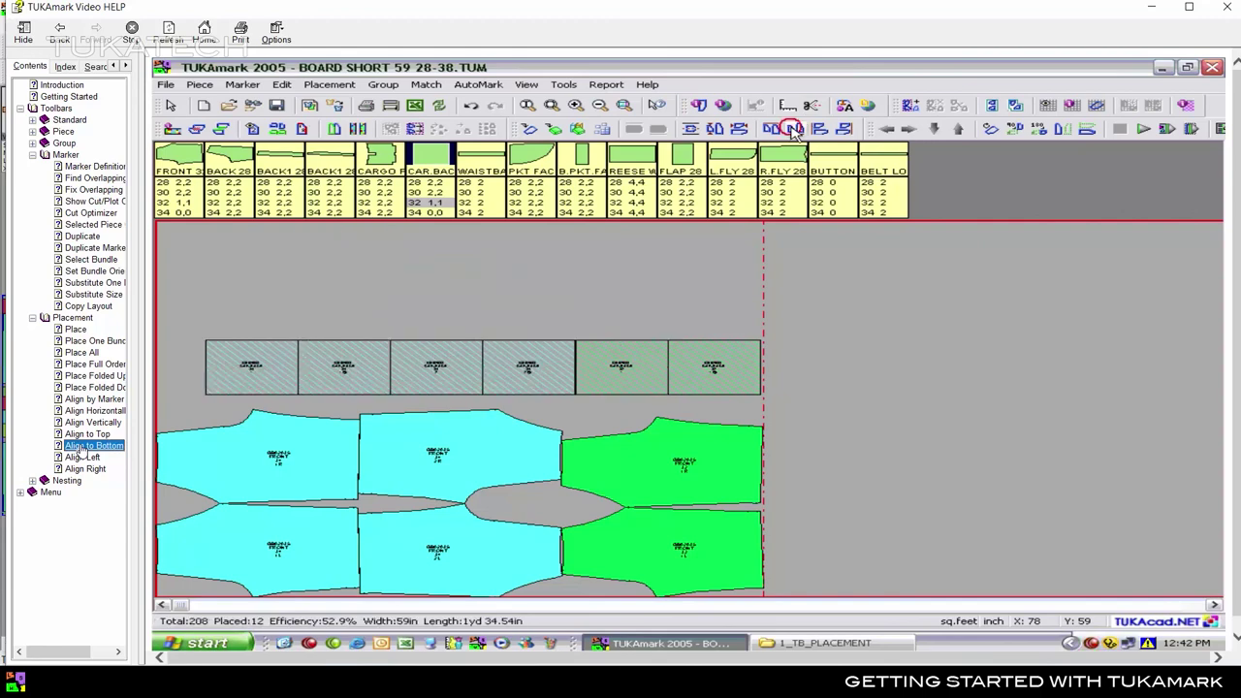
{"action": "left_click", "coordinate": [32, 480]}
{"action": "left_click", "coordinate": [85, 549]}
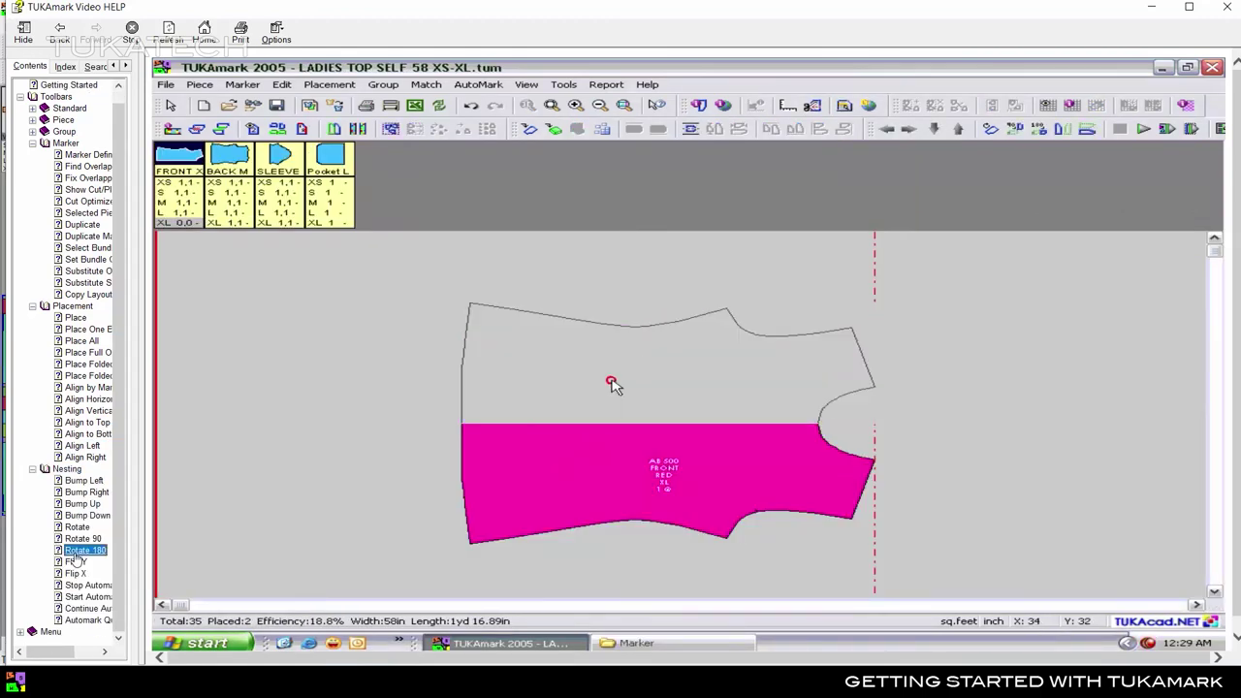
{"action": "scroll", "coordinate": [61, 90], "scroll_direction": "up", "scroll_amount": 1}
{"action": "left_click", "coordinate": [61, 85]}
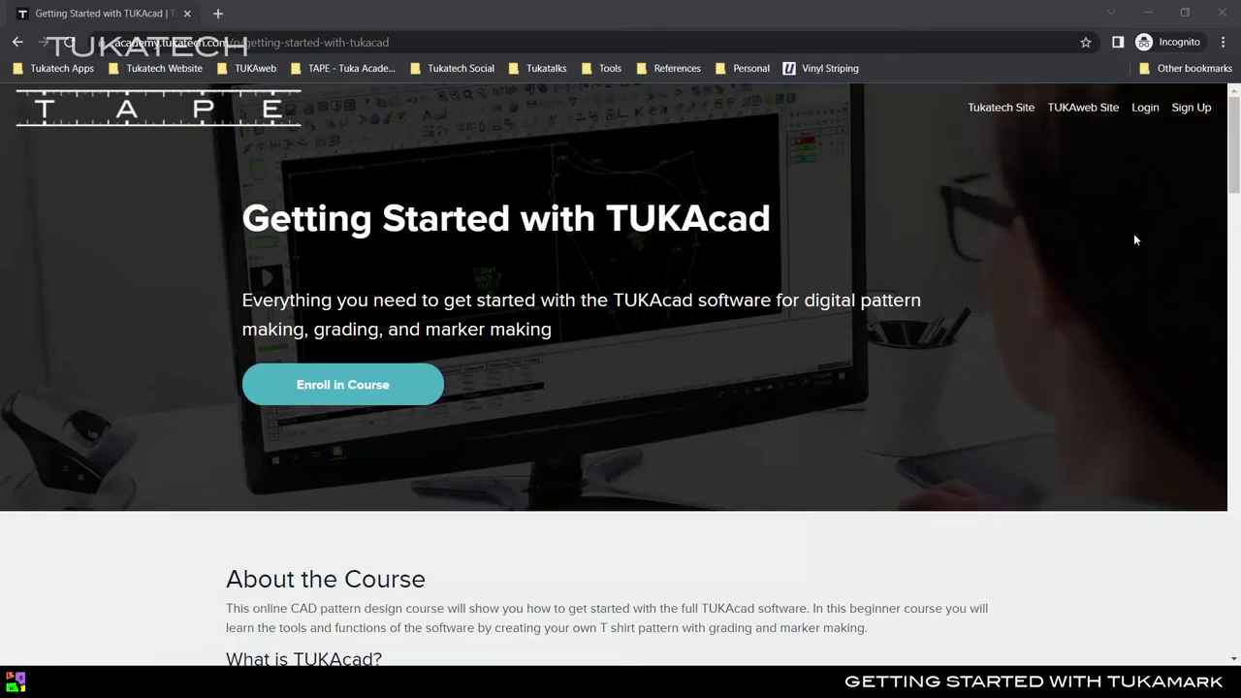
Scroll the Getting Started with TUKAcad course page down to its Learning Outcomes
{"action": "left_click_drag", "start_coordinate": [1227, 181], "coordinate": [1226, 278]}
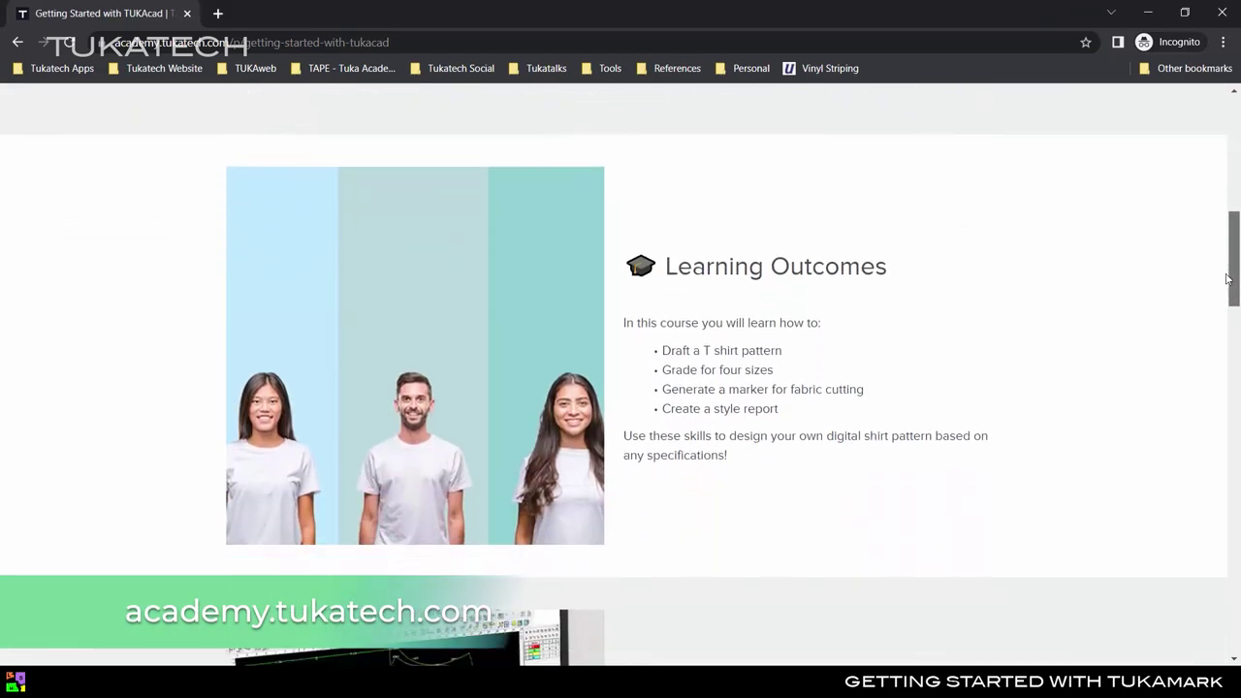